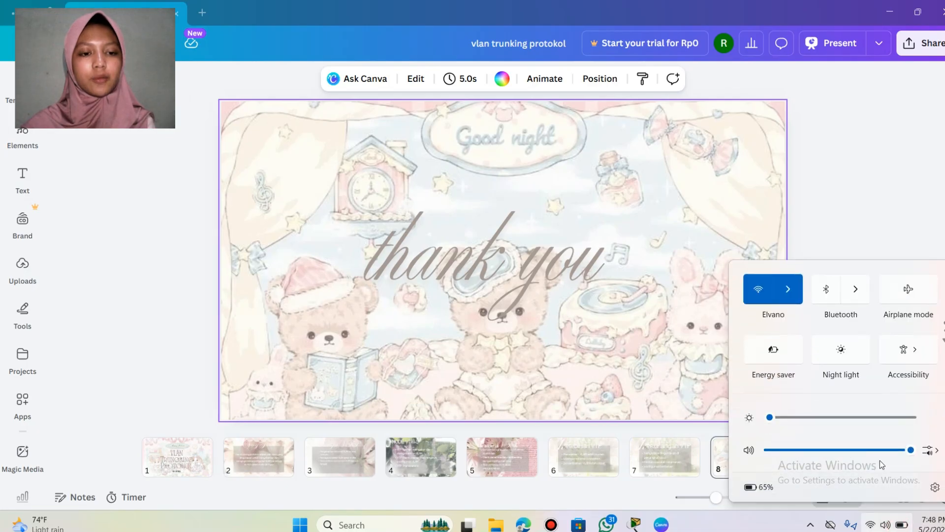
Step: Turn off the Wi-Fi connection and switch to the open Cisco Packet Tracer topology
click(761, 295)
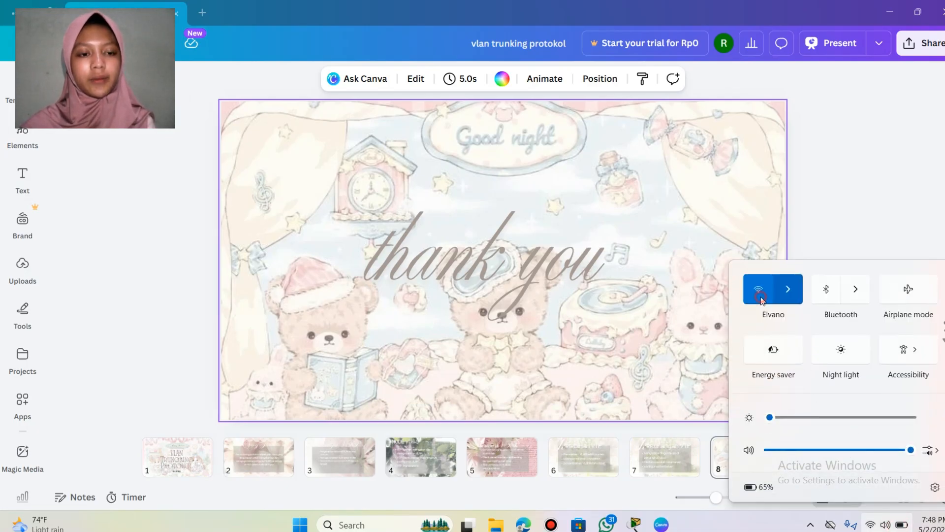
click(835, 246)
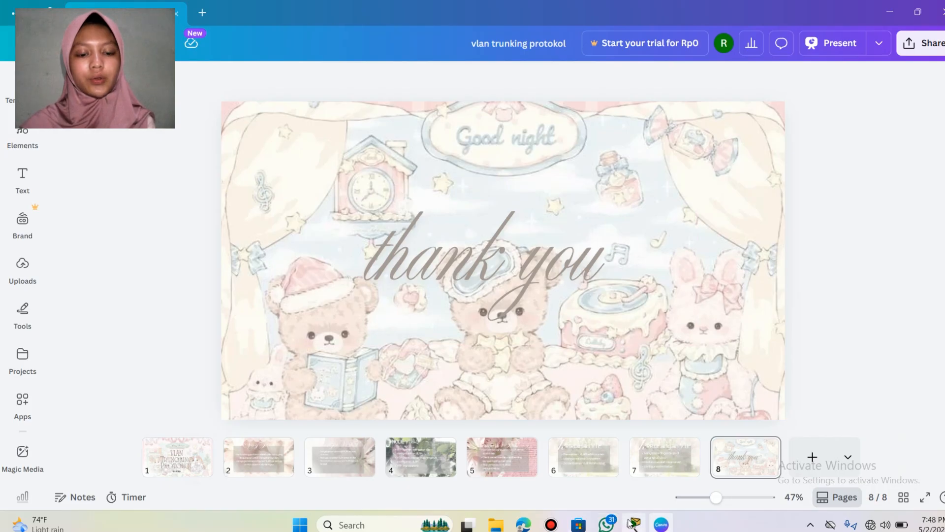
mouse_move(635, 523)
click(606, 419)
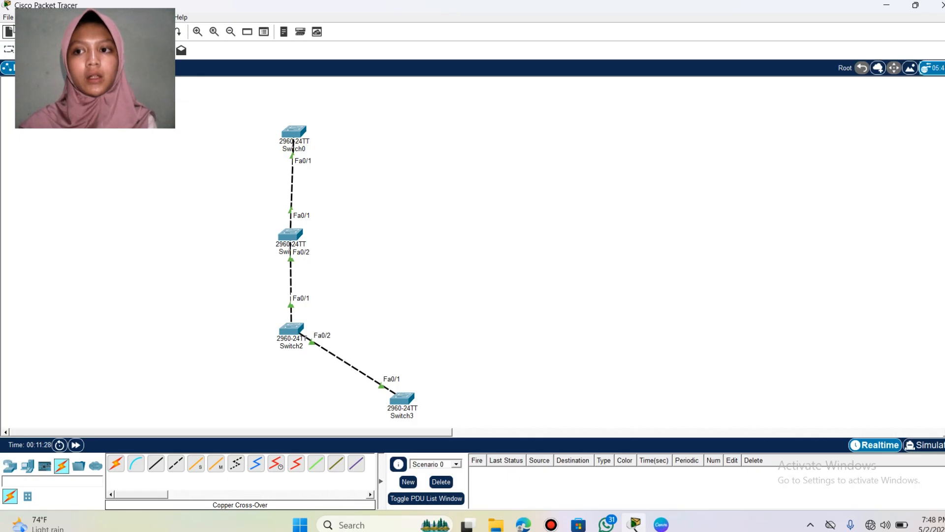
Step: Open Switch0's command line and enter global configuration mode with en and conf t
click(9, 49)
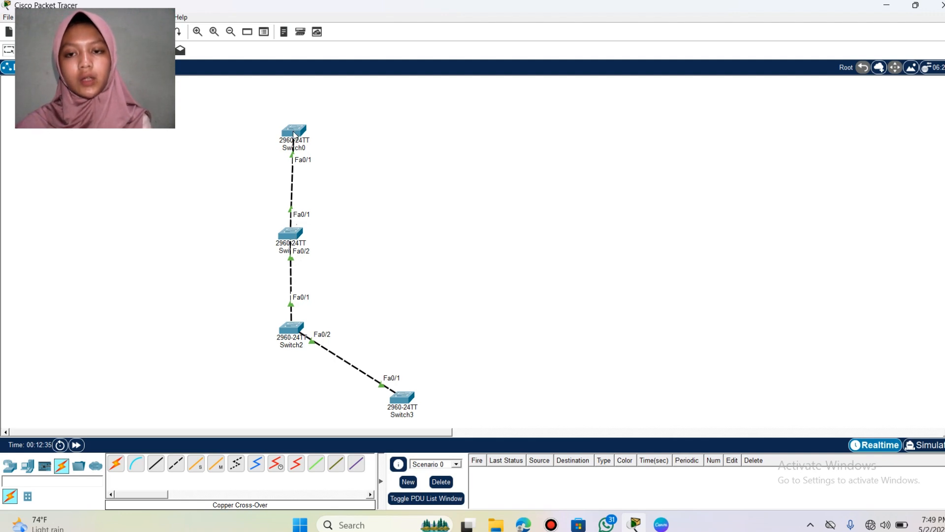
mouse_move(294, 136)
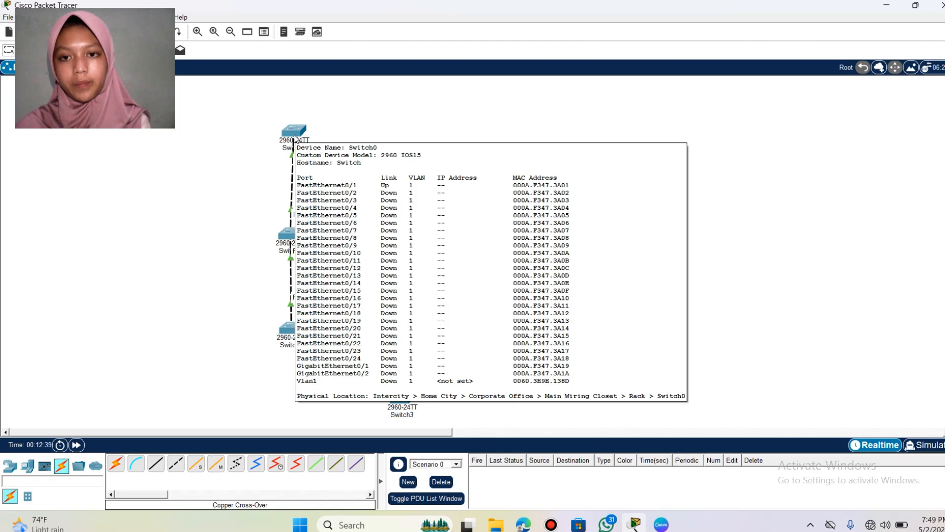
click(294, 135)
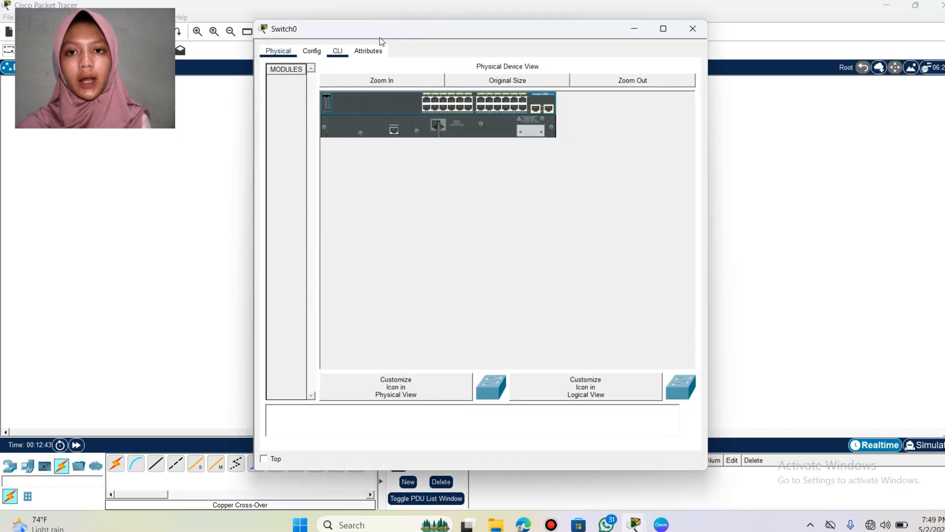
click(337, 51)
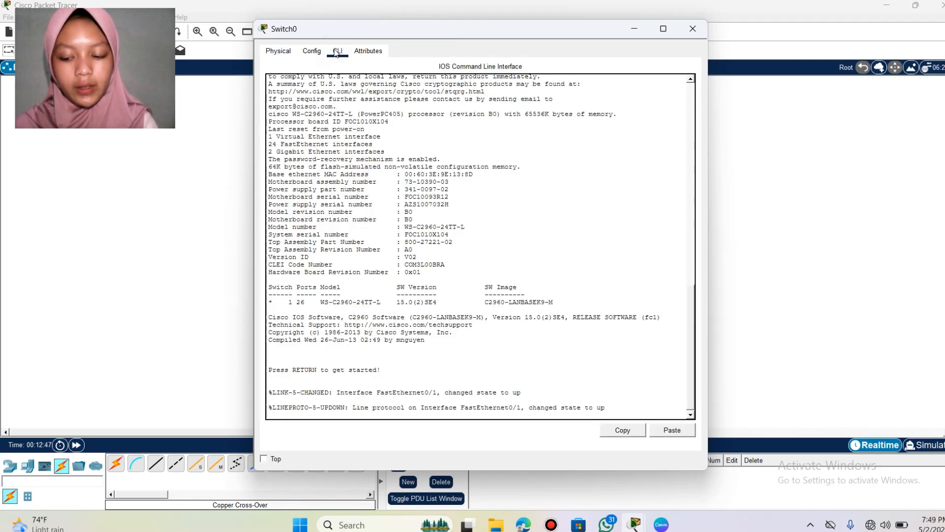
key(Return)
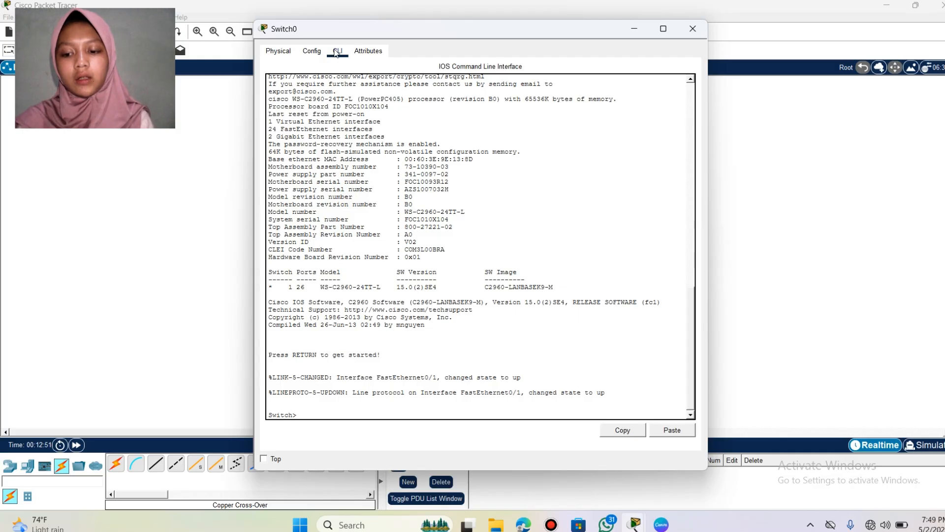
text(e)
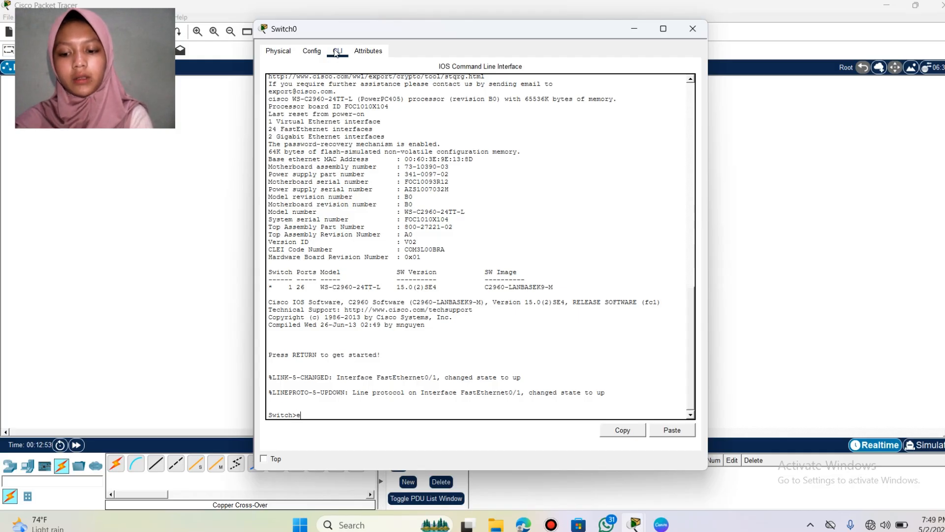
text(n)
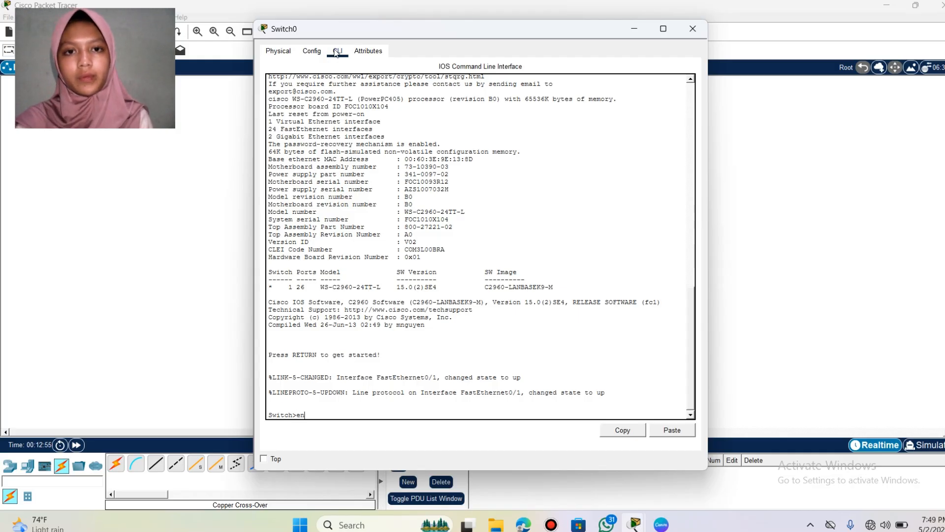
key(Return)
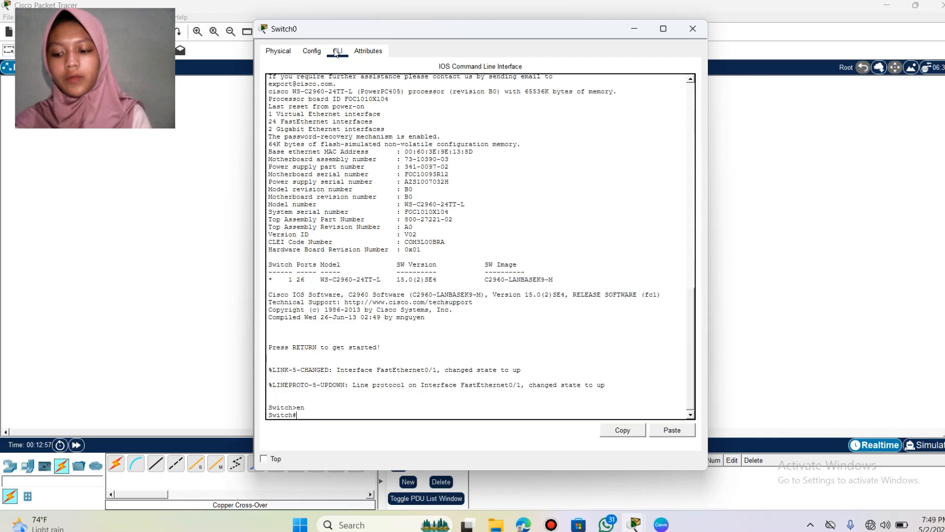
text(co)
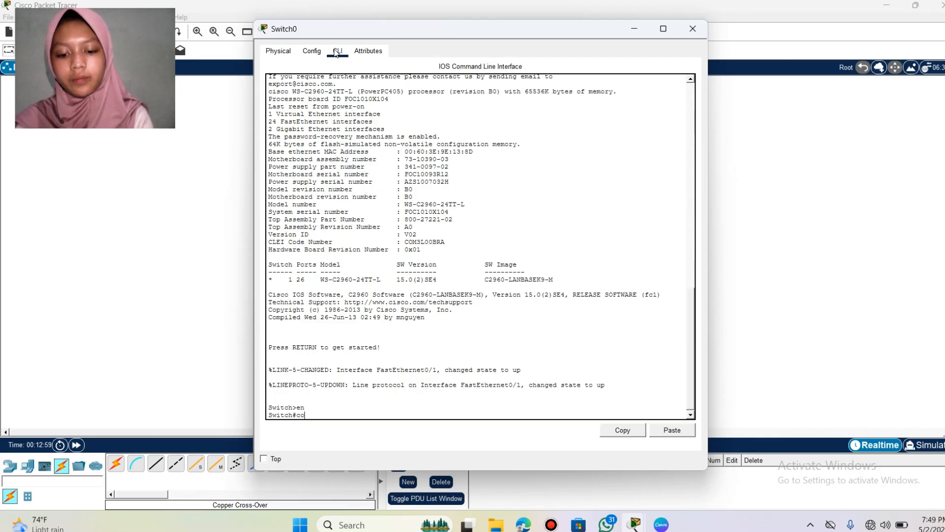
text(nf t)
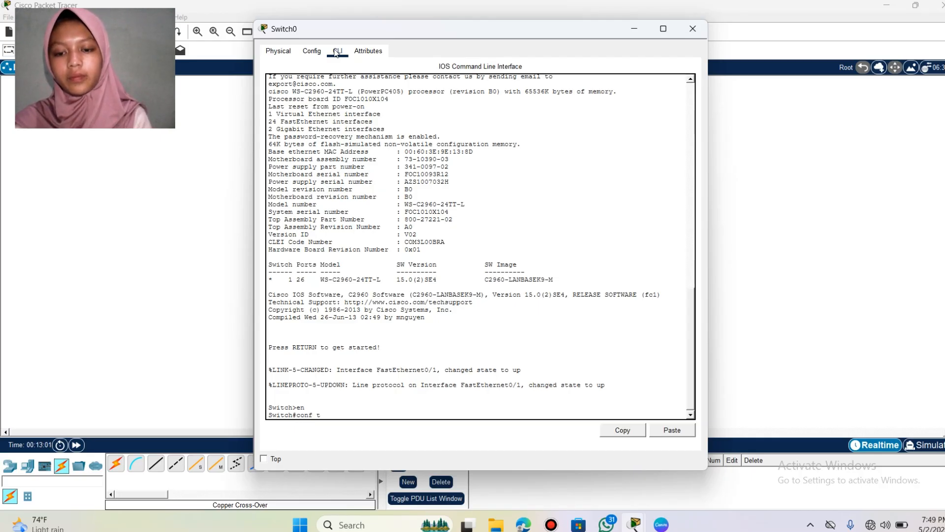
key(Return)
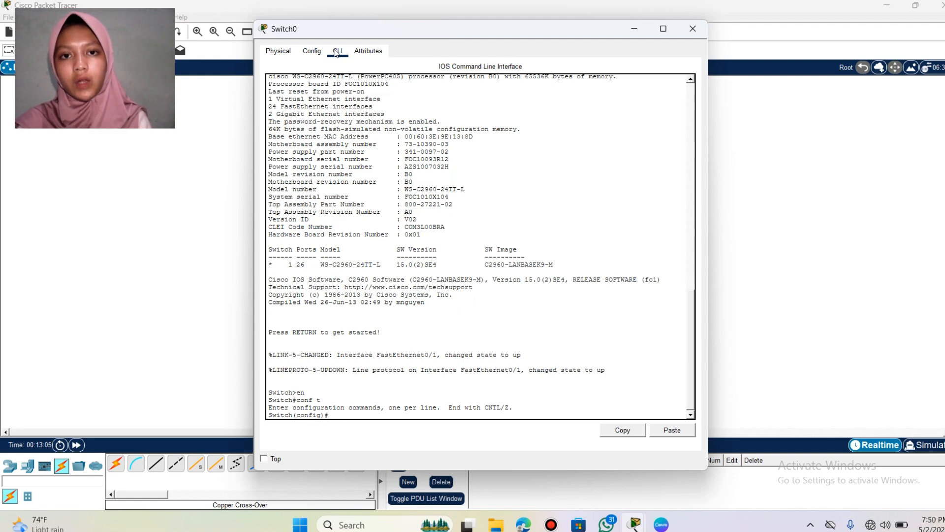
Step: Set the VTP domain name on Switch0 to the owner's first name in lowercase
text(vt)
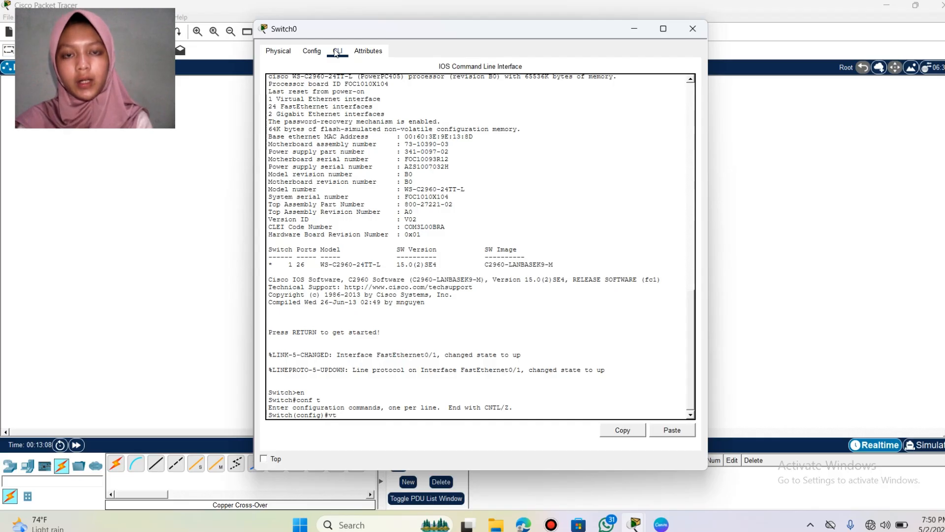
text(p)
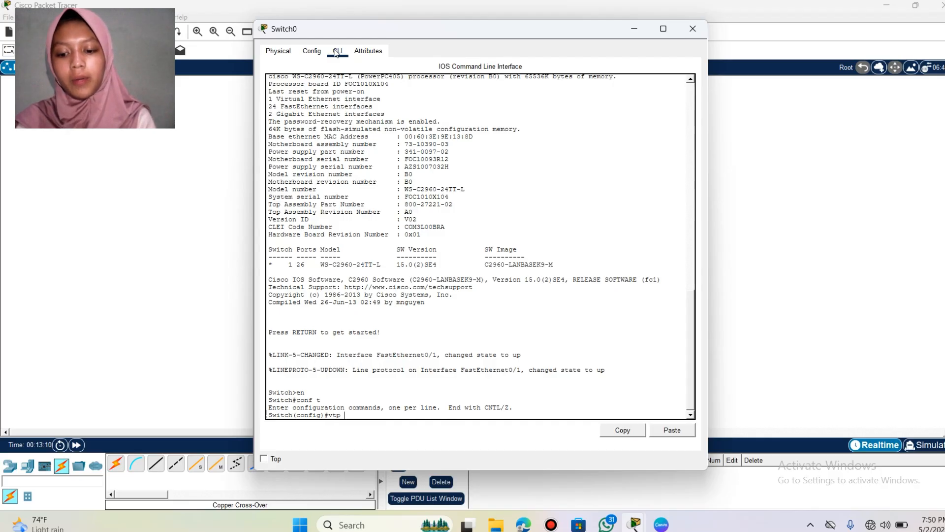
text( dom)
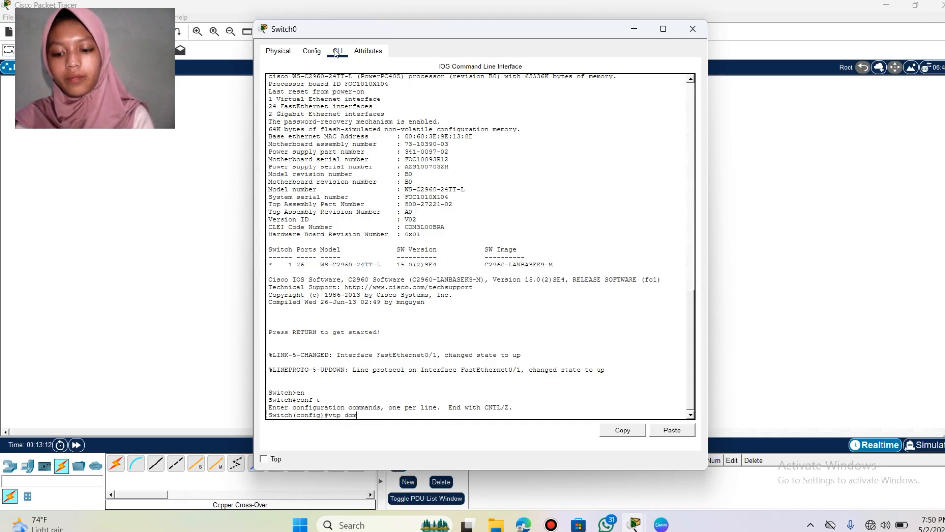
text(ai)
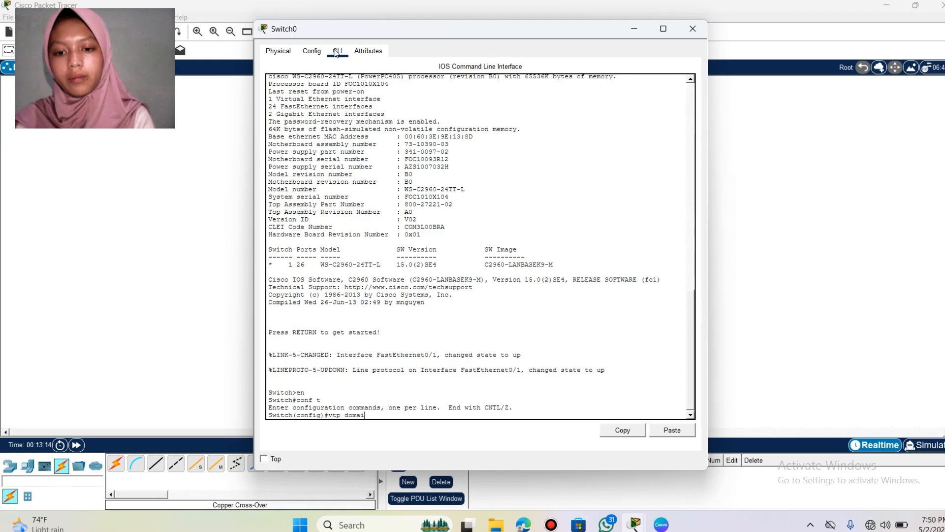
text(n)
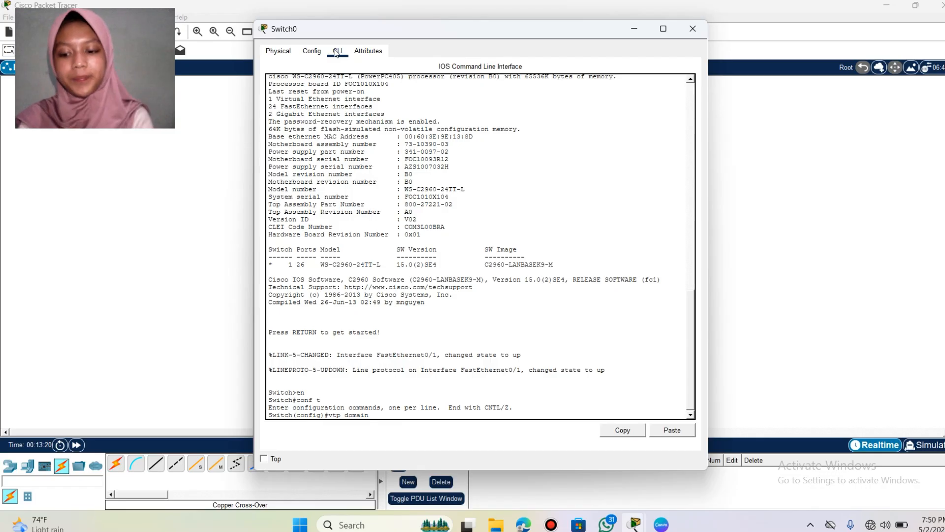
text( siti)
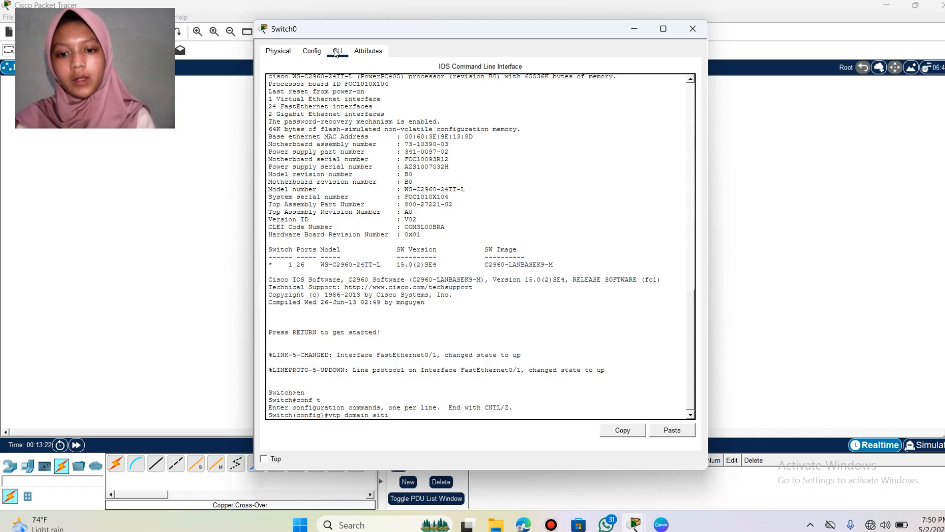
key(Return)
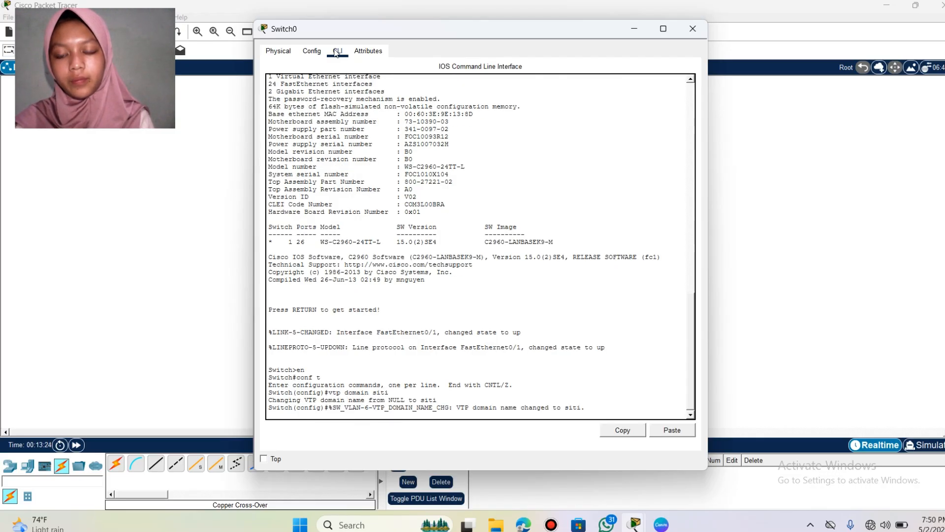
key(Return)
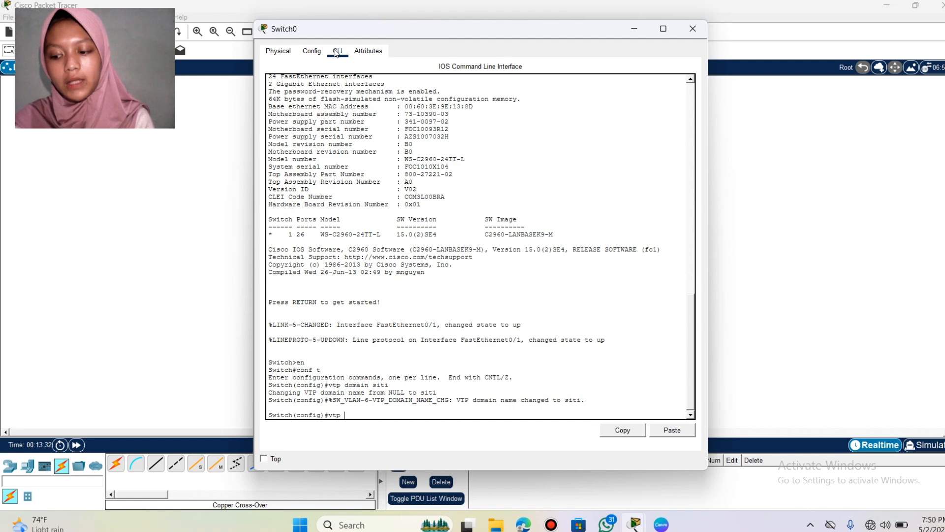
Step: Set the VTP password on Switch0 and close its configuration window
text(vtp p)
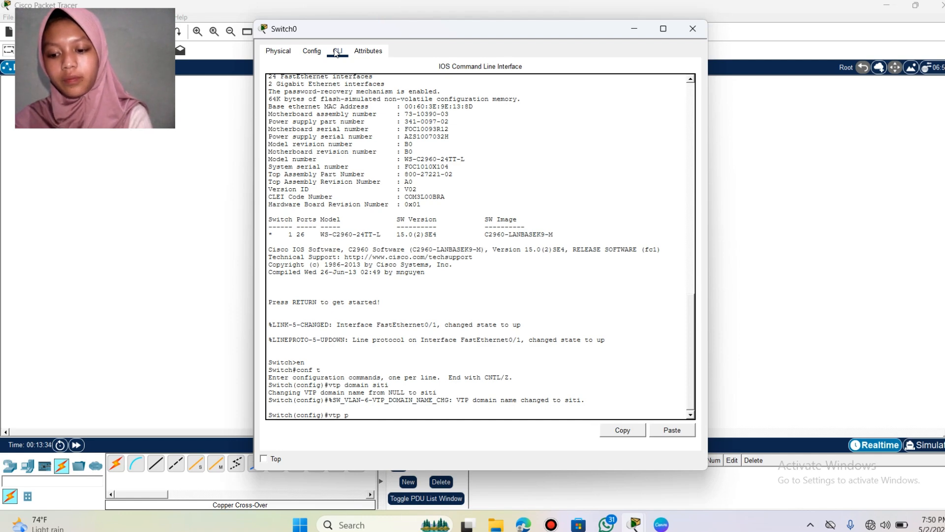
text(asswo)
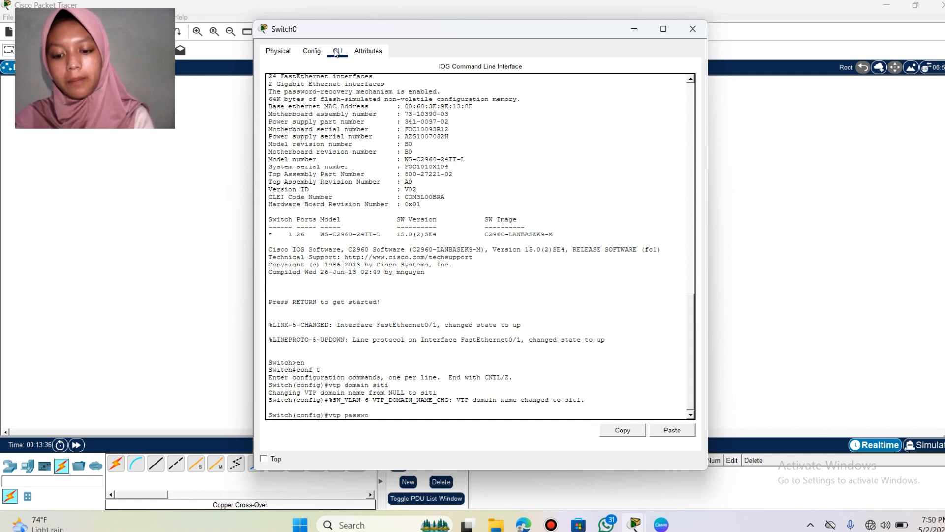
text(rd)
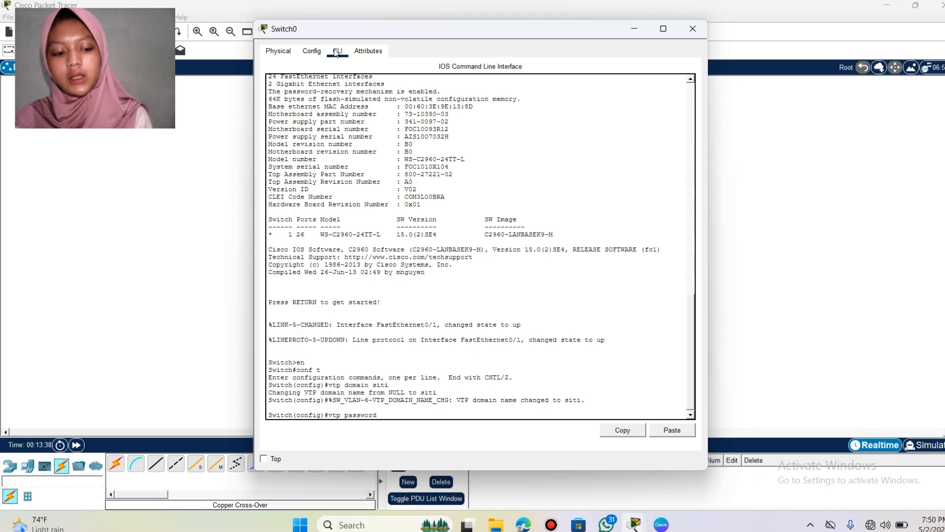
text( 123)
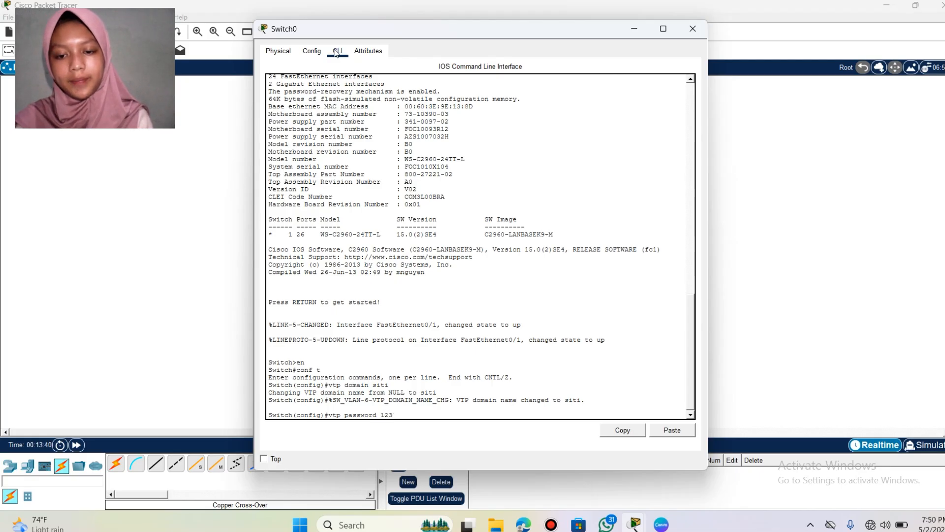
key(Return)
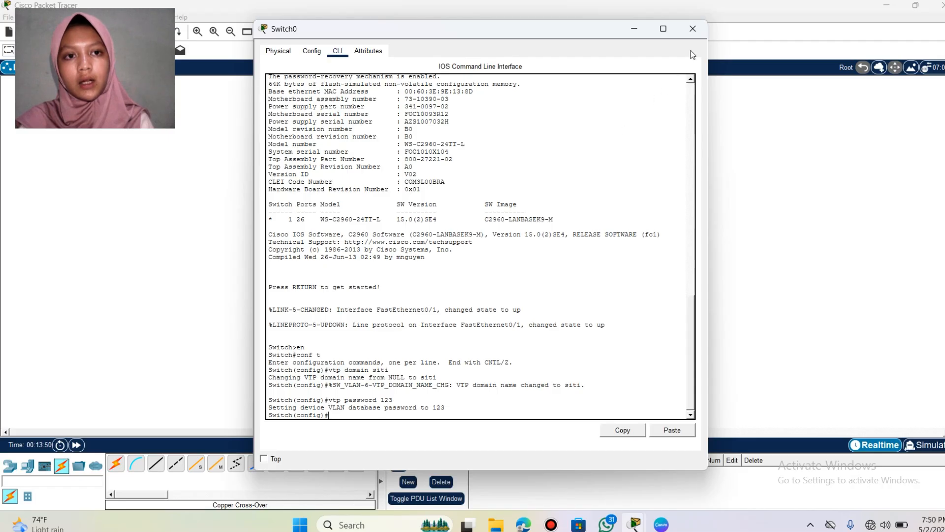
click(693, 28)
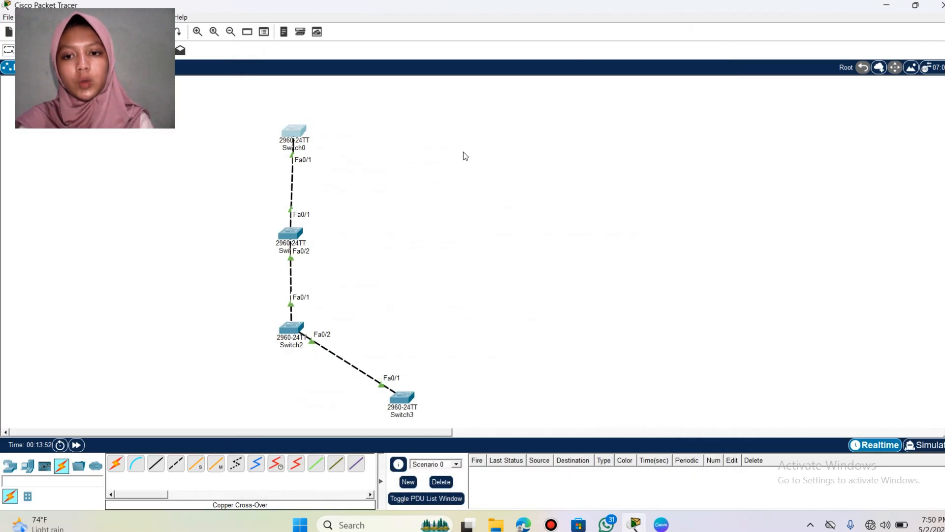
Step: Open Switch1's command line and enter global configuration mode with en and conf t
click(290, 232)
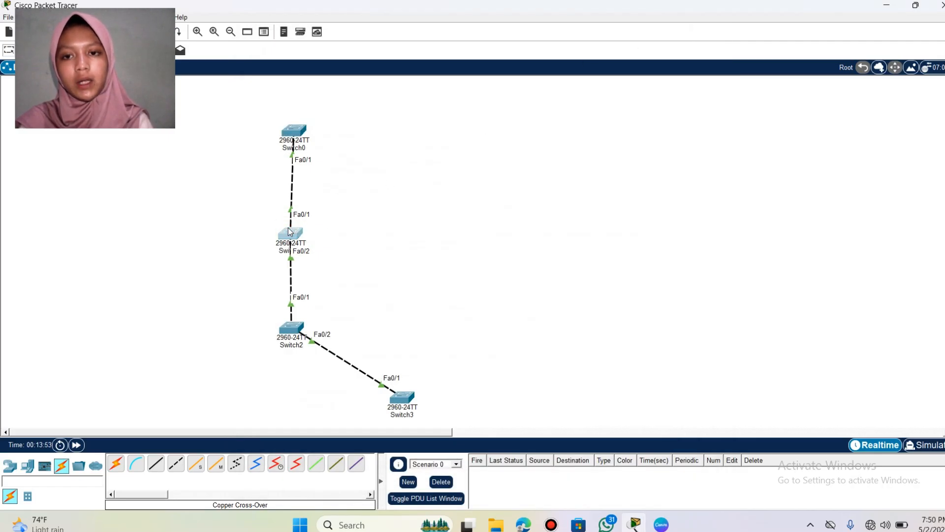
click(289, 232)
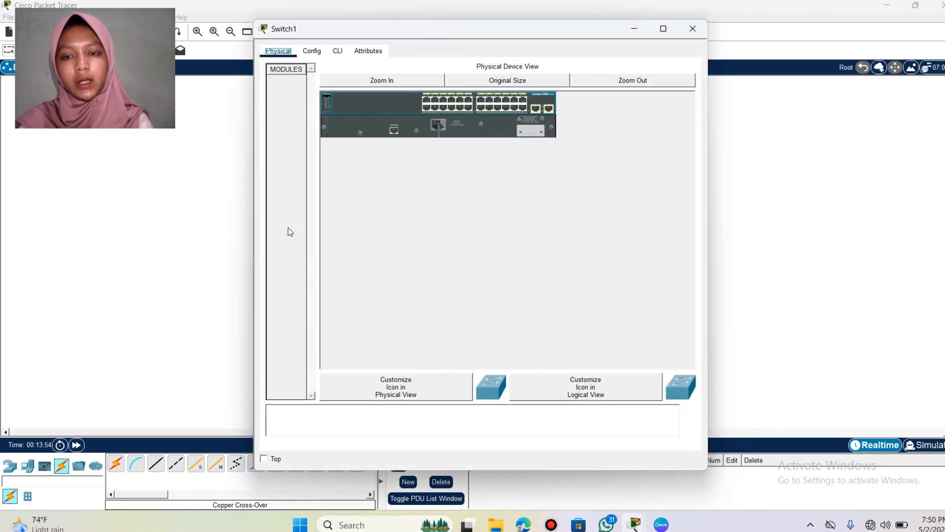
click(338, 53)
key(Return)
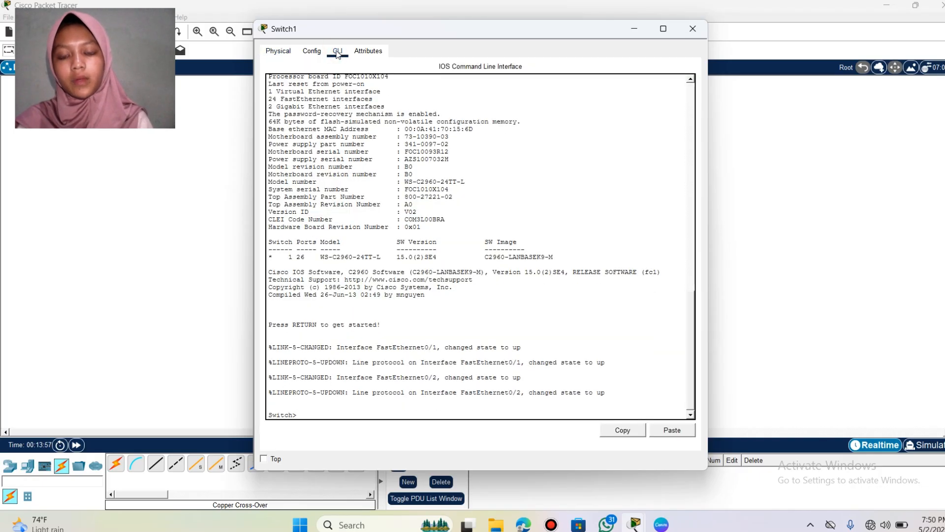
text(en)
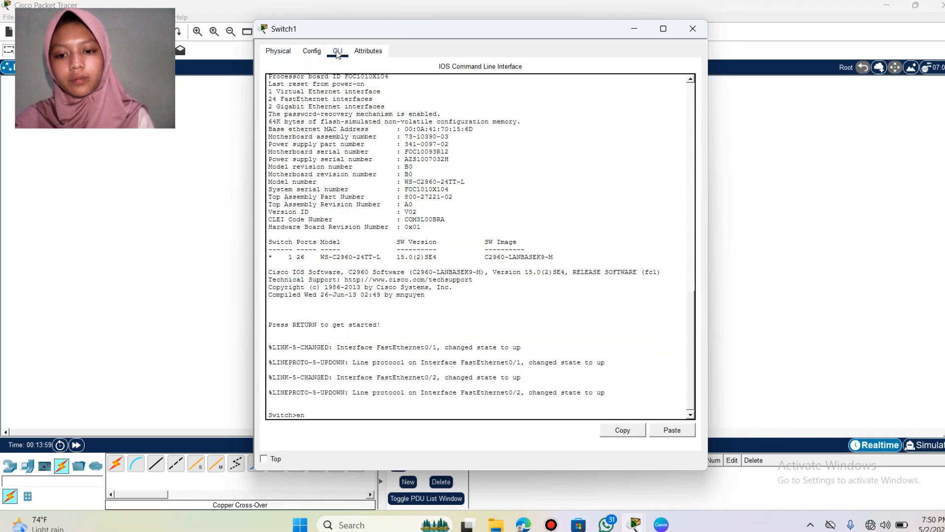
key(Return)
text(con)
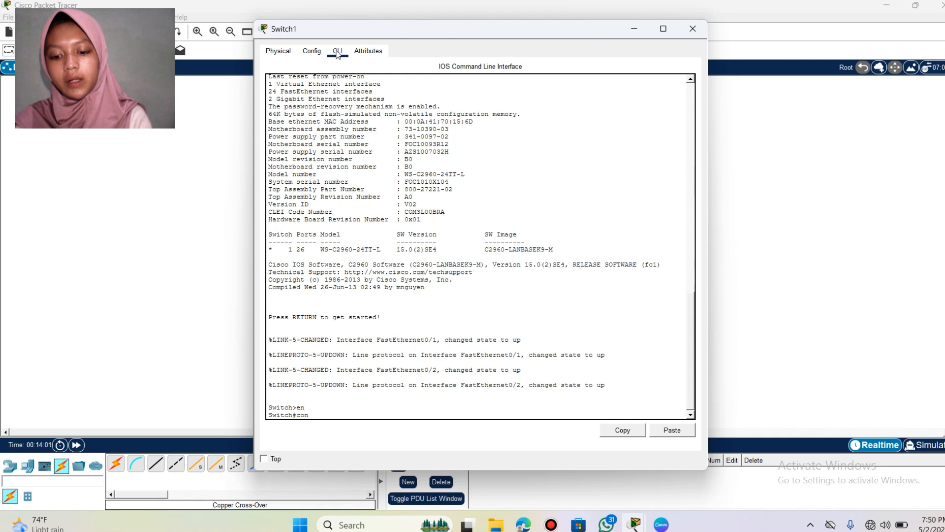
text(f t)
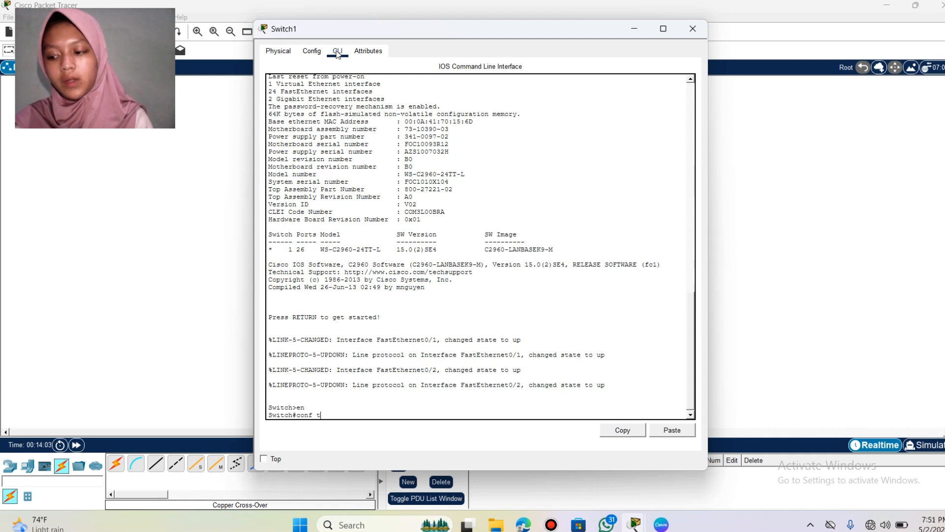
key(Return)
Step: Set the VTP domain name on Switch1 to the same lowercase first name used on Switch0
text(vtp)
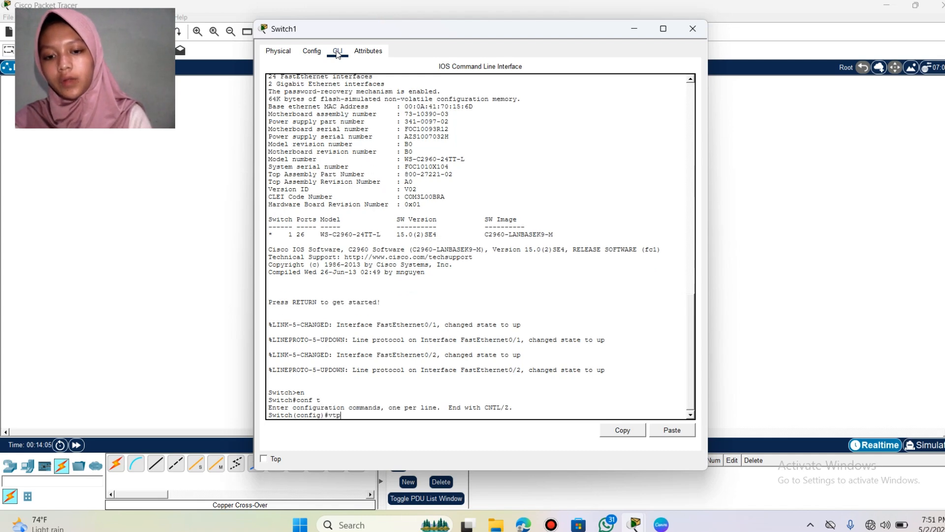
text( dom)
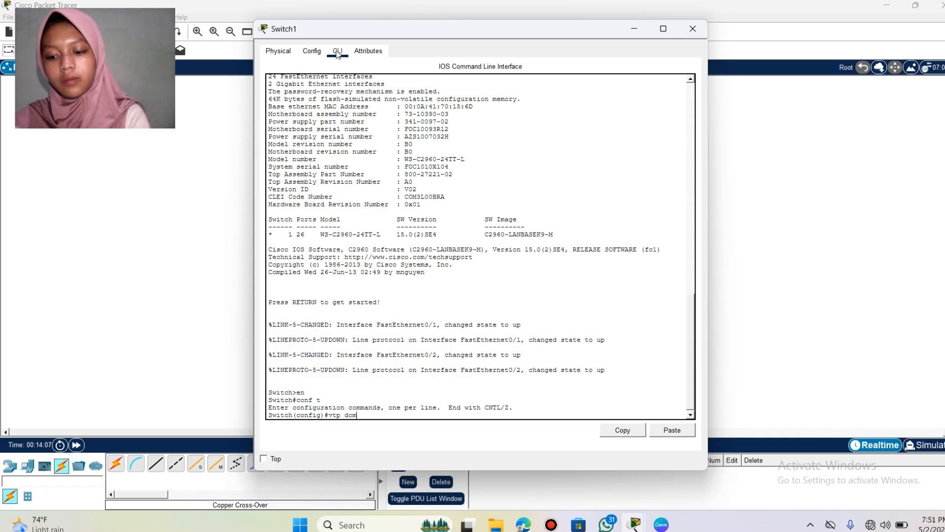
text(ain )
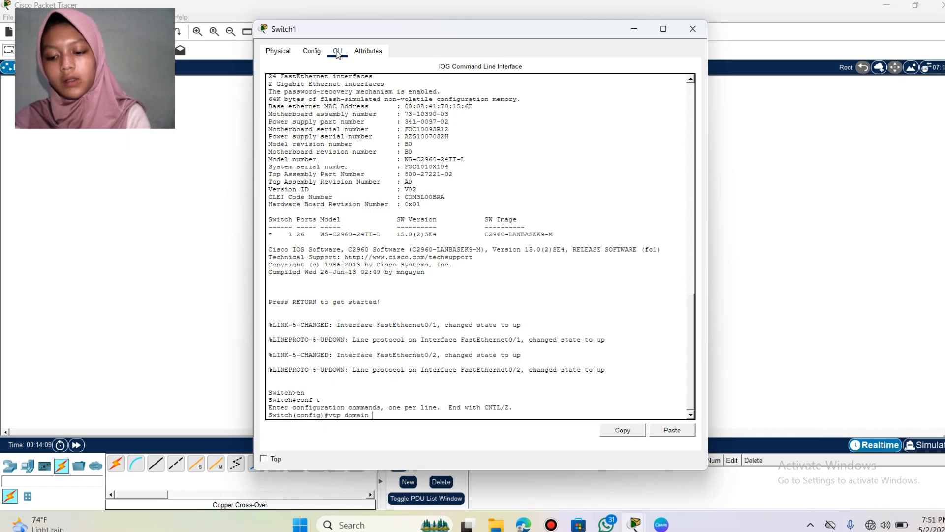
text(si)
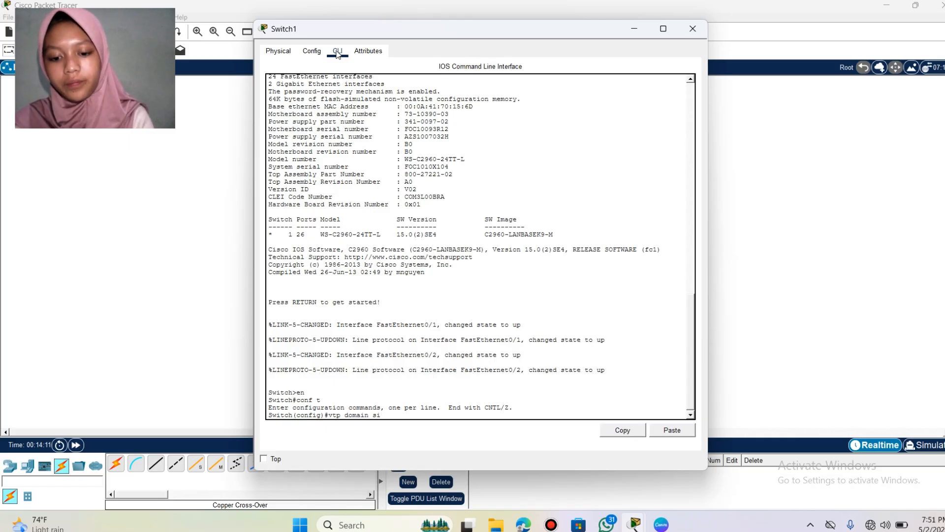
text(ti)
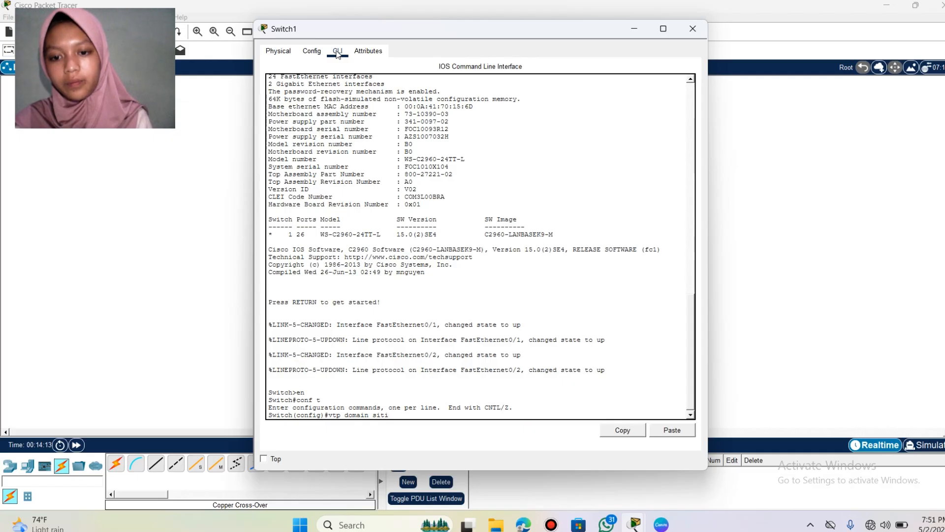
key(Return)
key(Return)
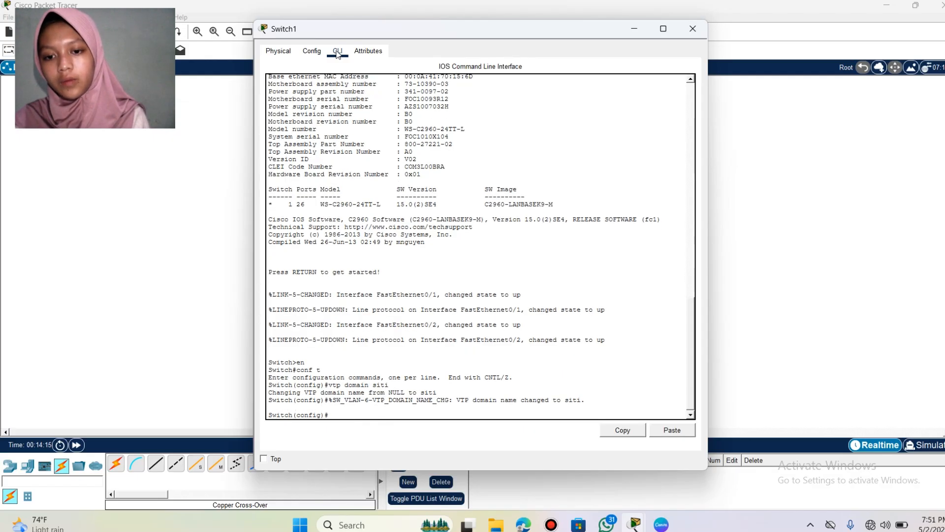
Step: Set the VTP password on Switch1 to the one used on Switch0 and close its configuration window
text(vt)
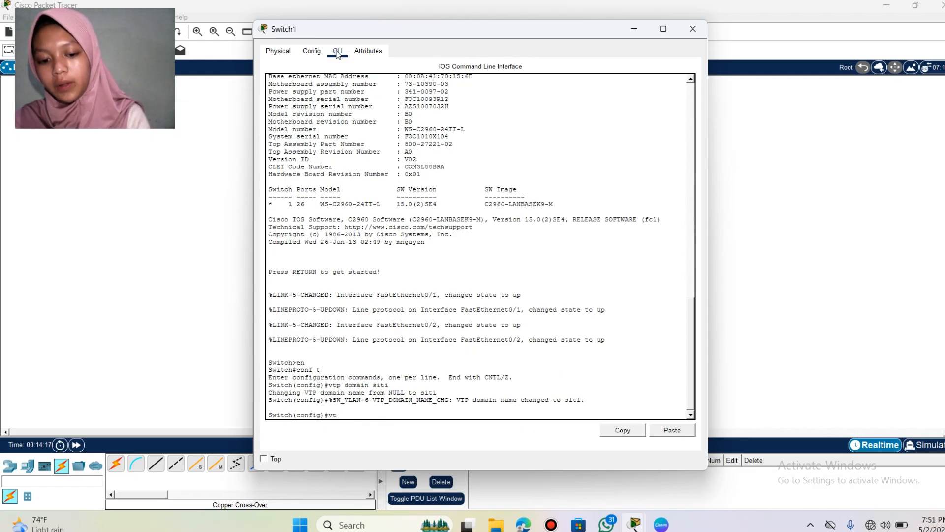
text(p pas)
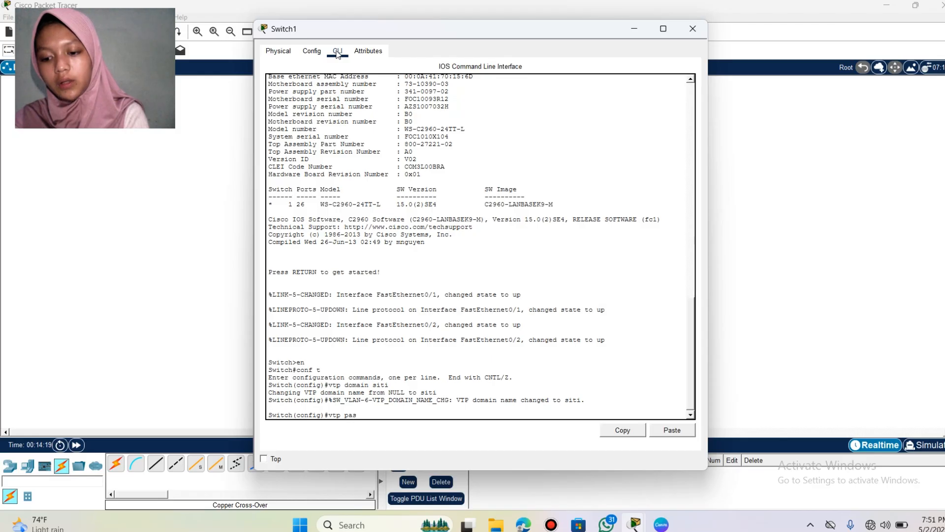
text(swor)
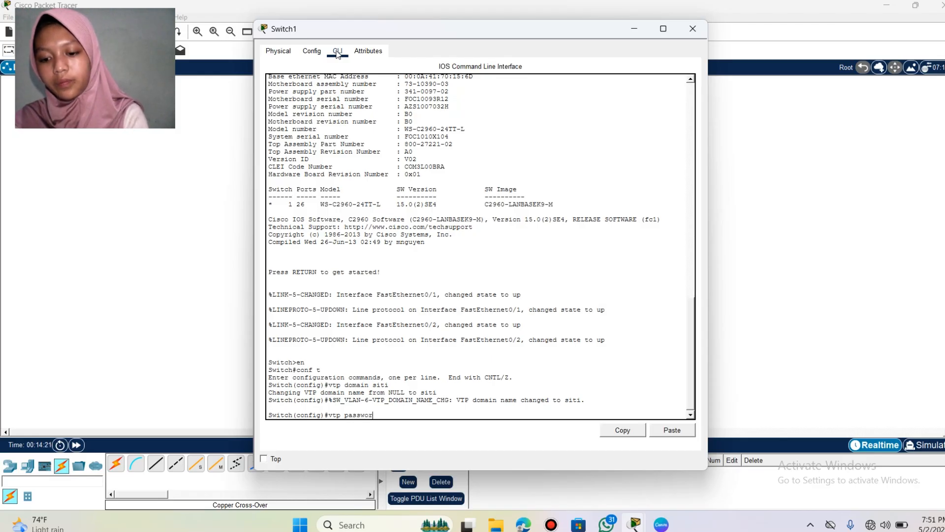
text(d 1)
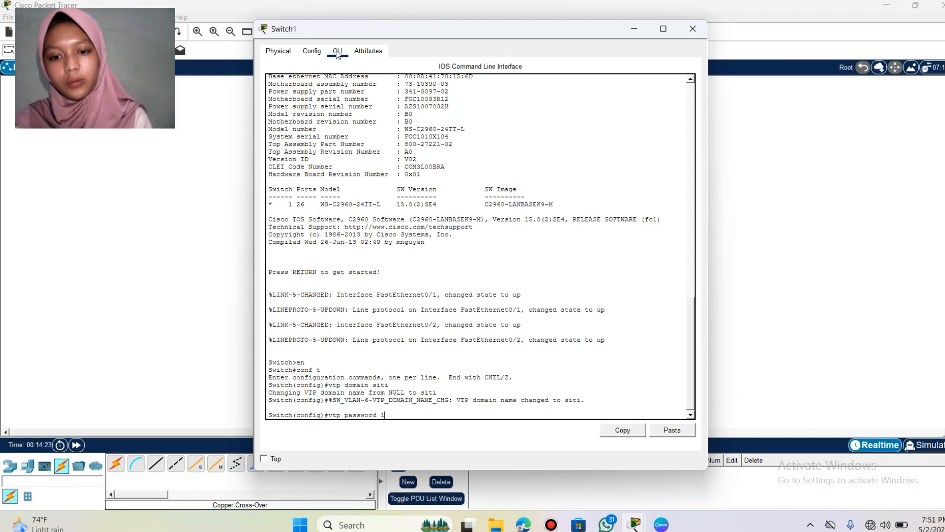
text(23)
key(Return)
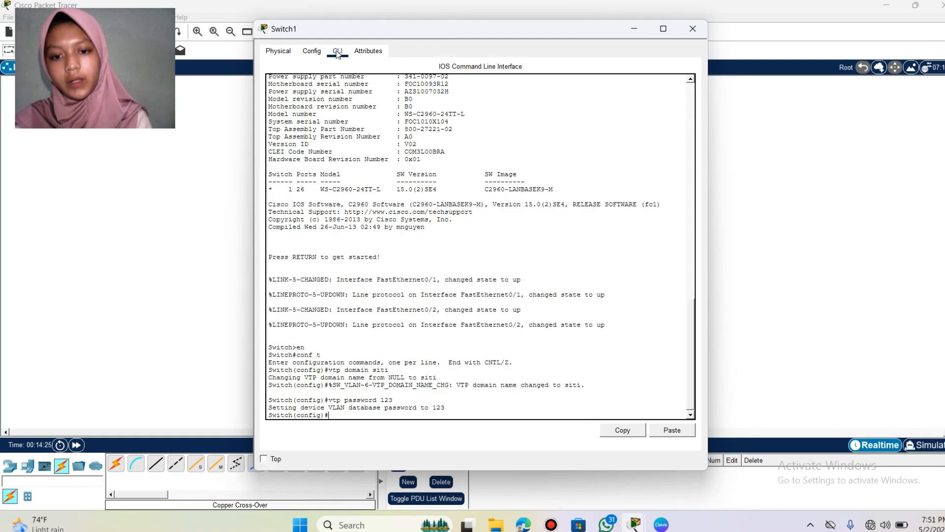
click(692, 28)
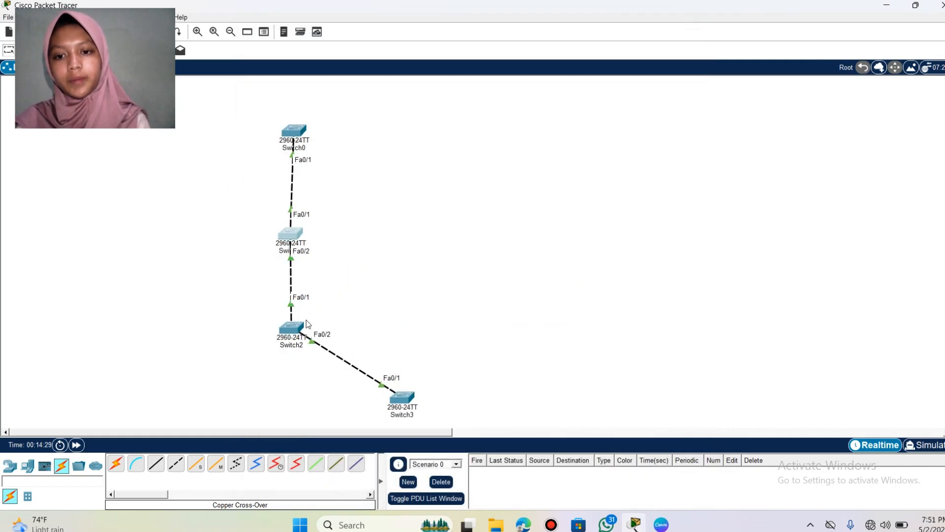
Step: Open Switch2's command line and enter global configuration mode with en and conf t
click(291, 327)
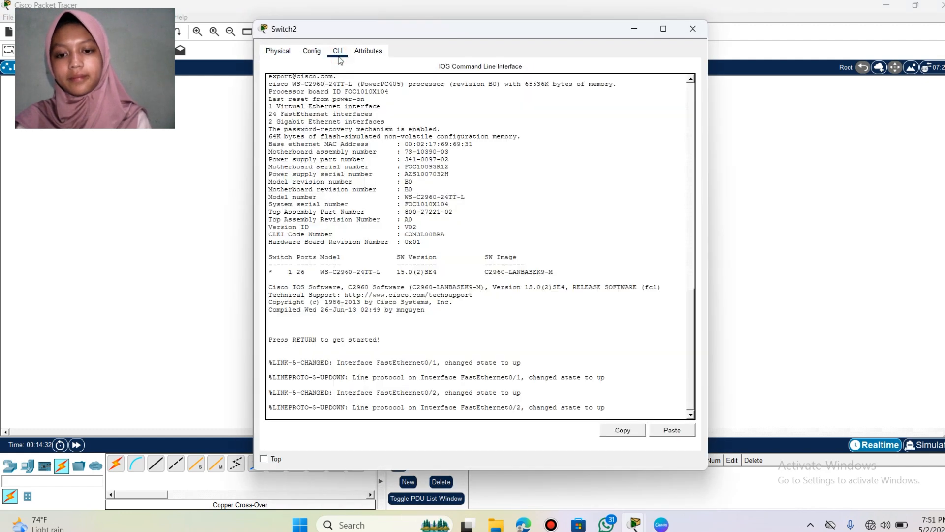
key(Return)
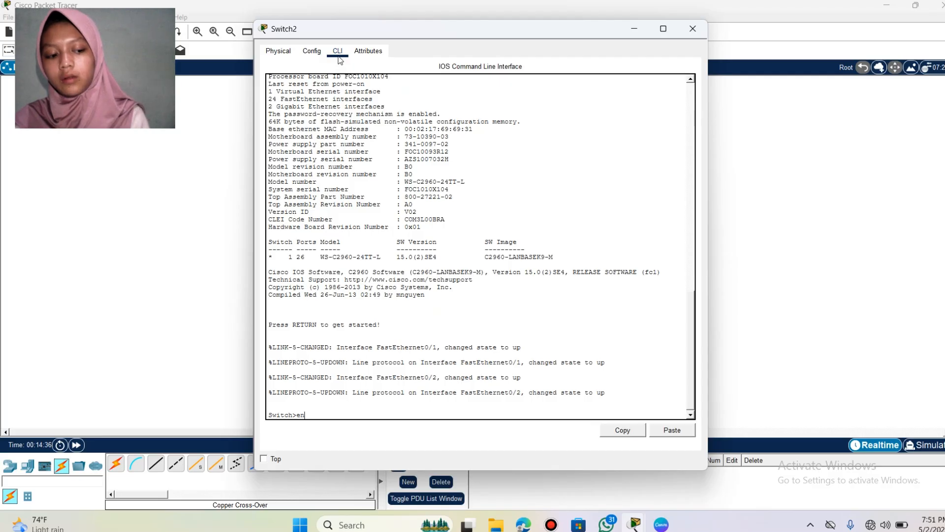
key(Return)
text(conf)
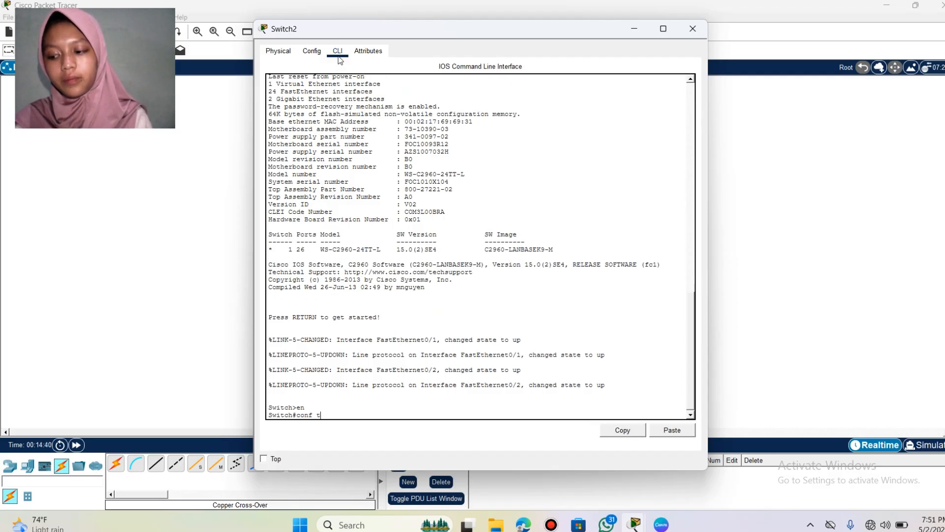
text( t)
key(Return)
Step: Set the VTP domain name on Switch2 to the same lowercase first name used on Switch1
text(v)
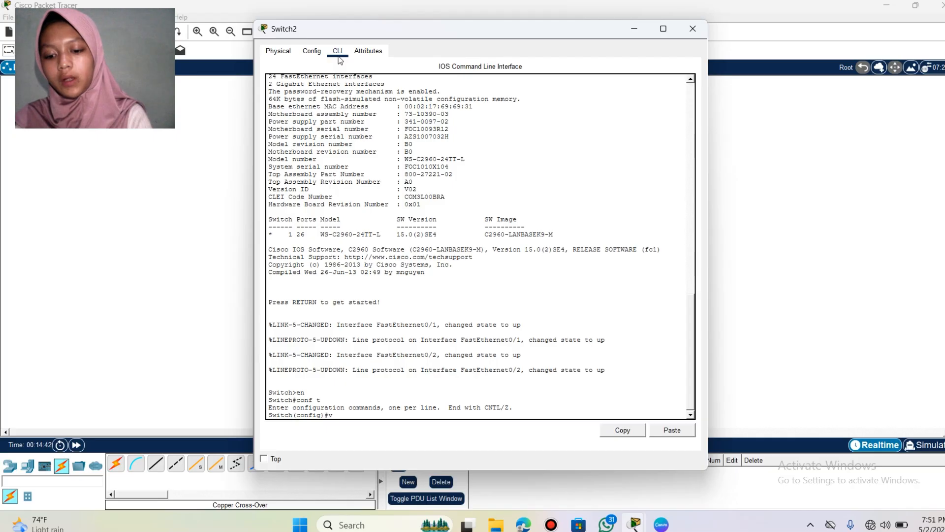
text(tp)
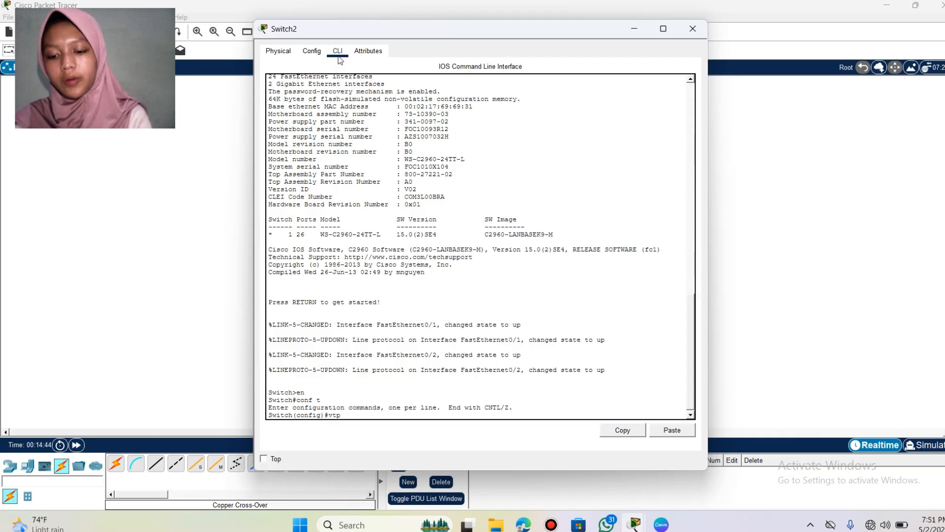
text( doma)
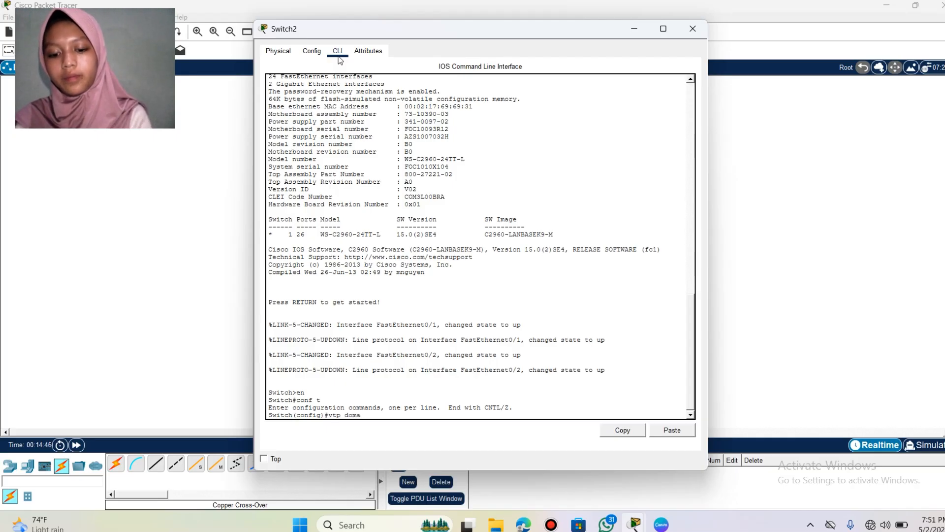
text(in si)
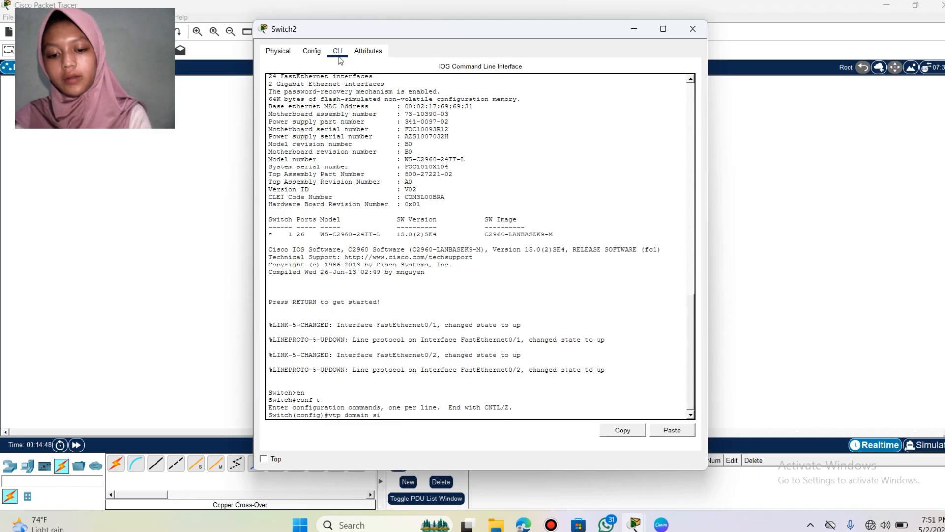
text(ti)
key(Return)
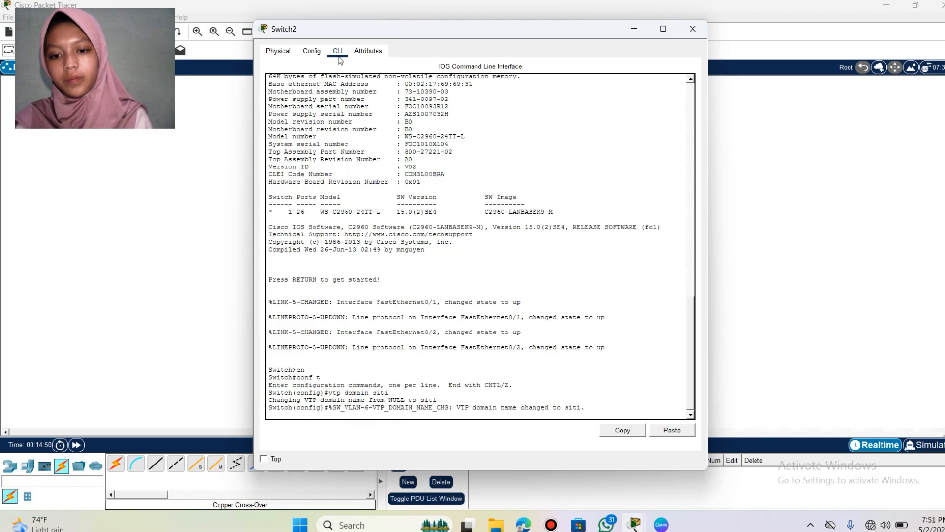
key(Return)
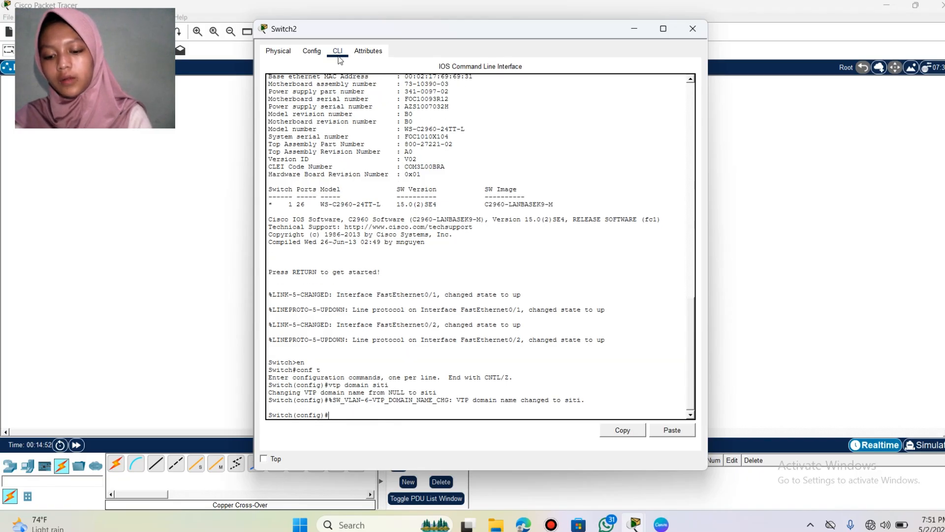
Step: Set the shared VTP password on Switch2 and close its configuration window
text(vtp p)
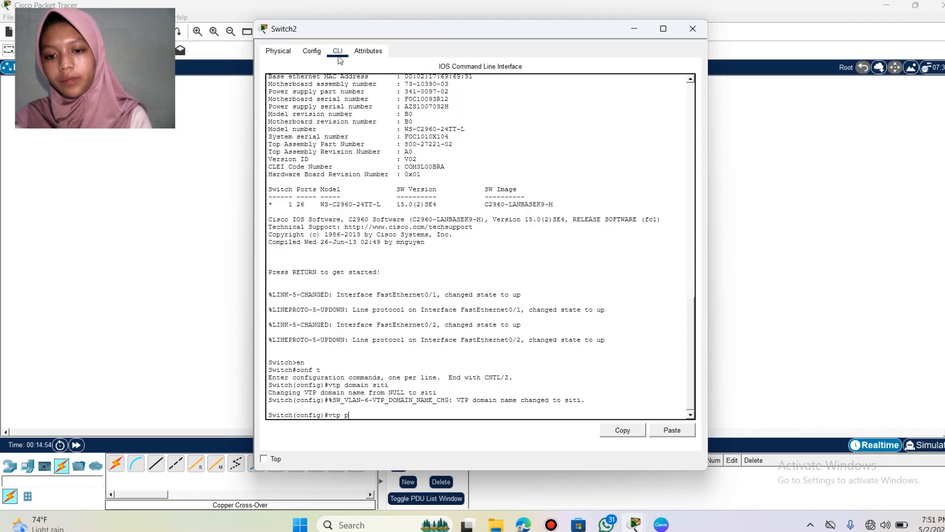
text(assw)
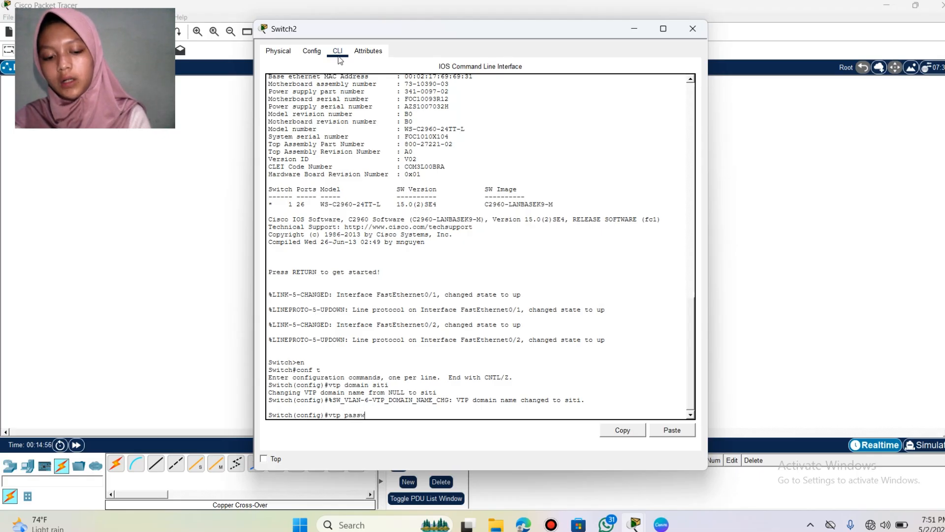
text(ord)
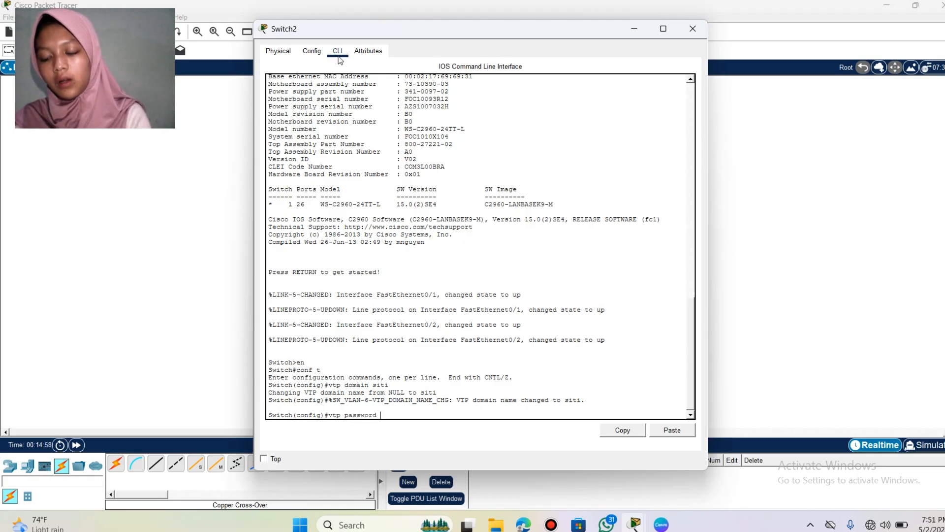
text( 123)
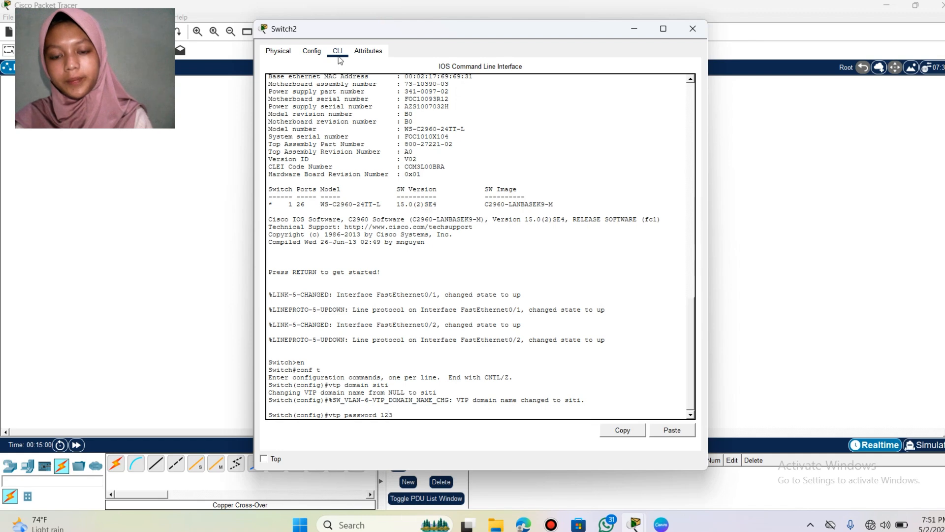
key(Return)
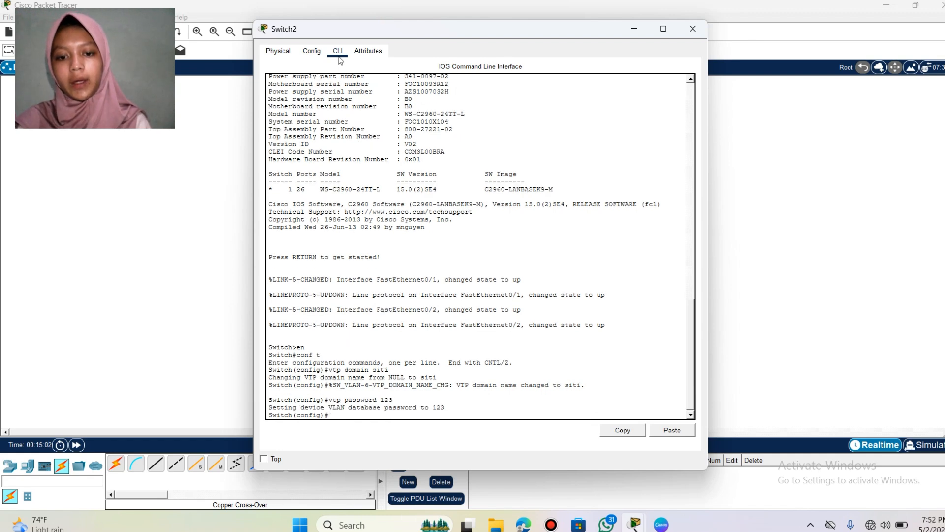
click(693, 28)
Step: Open Switch3's command line and enter global configuration mode with en and conf t
click(397, 398)
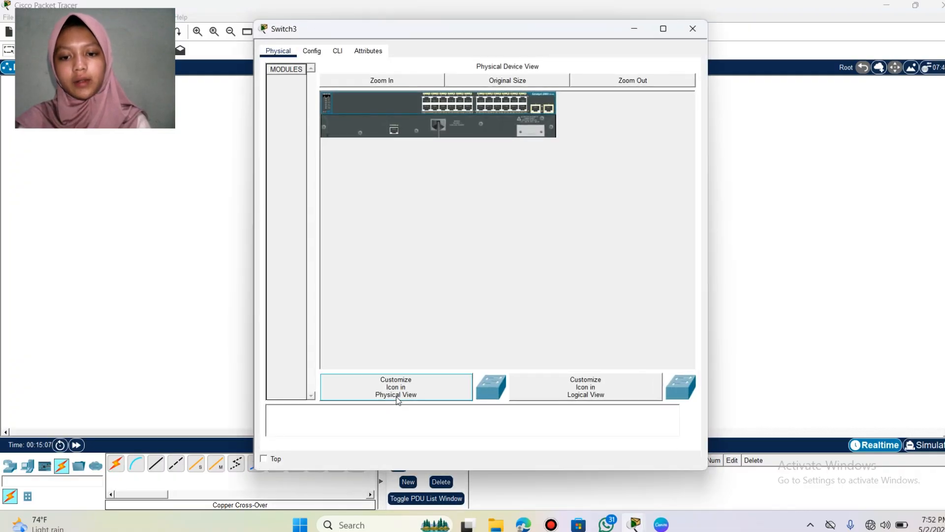
click(396, 387)
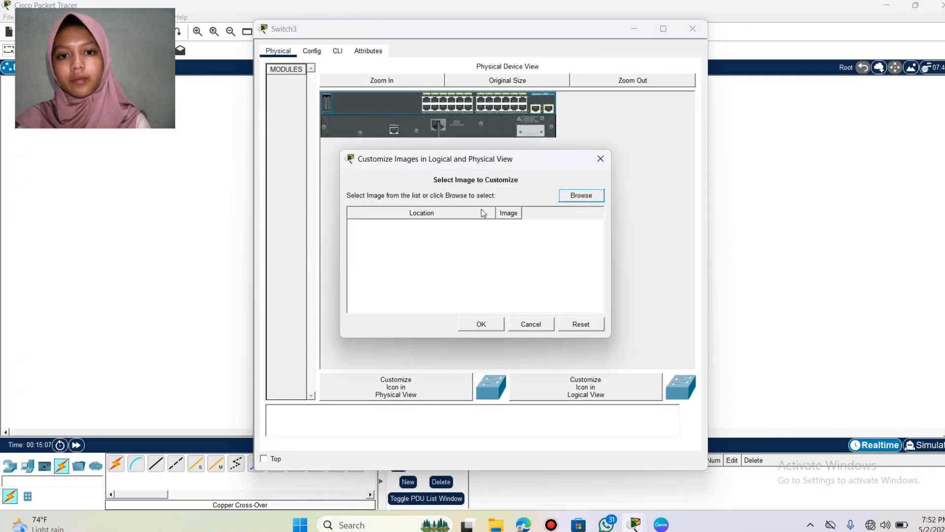
click(601, 159)
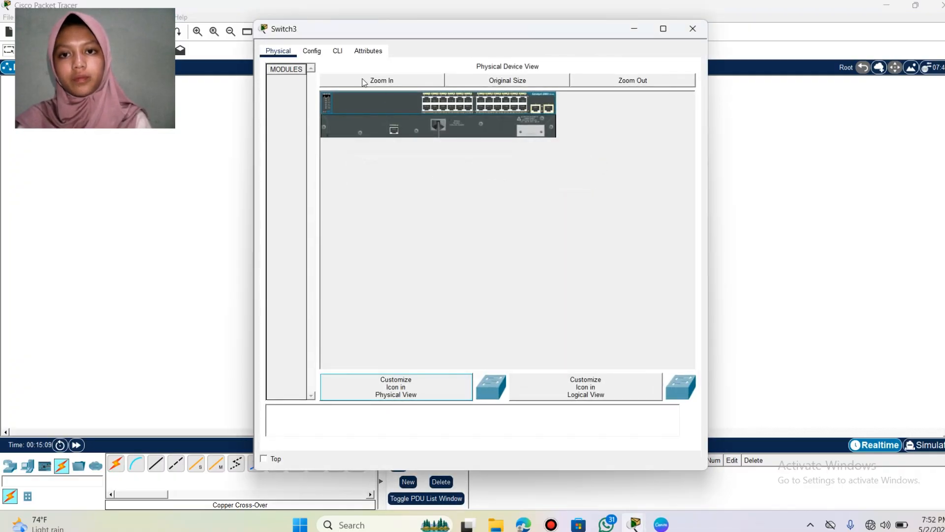
click(338, 52)
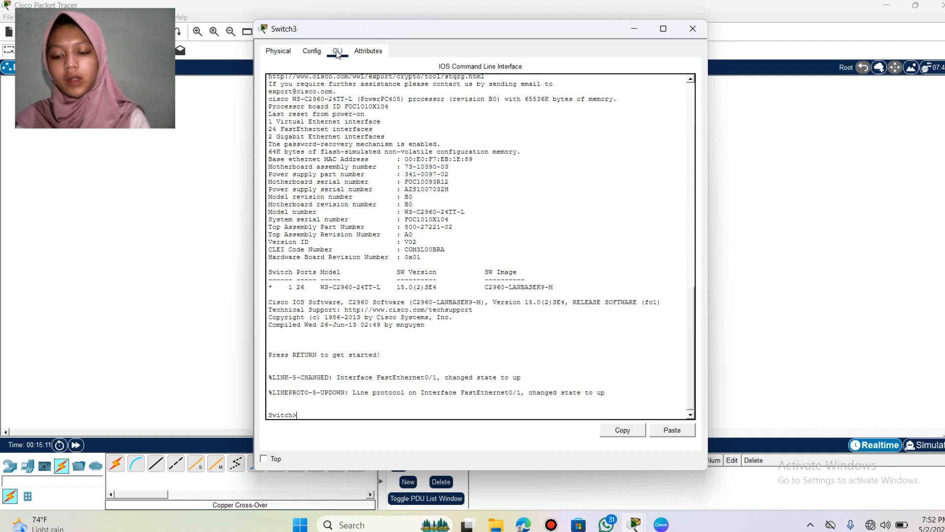
text(e)
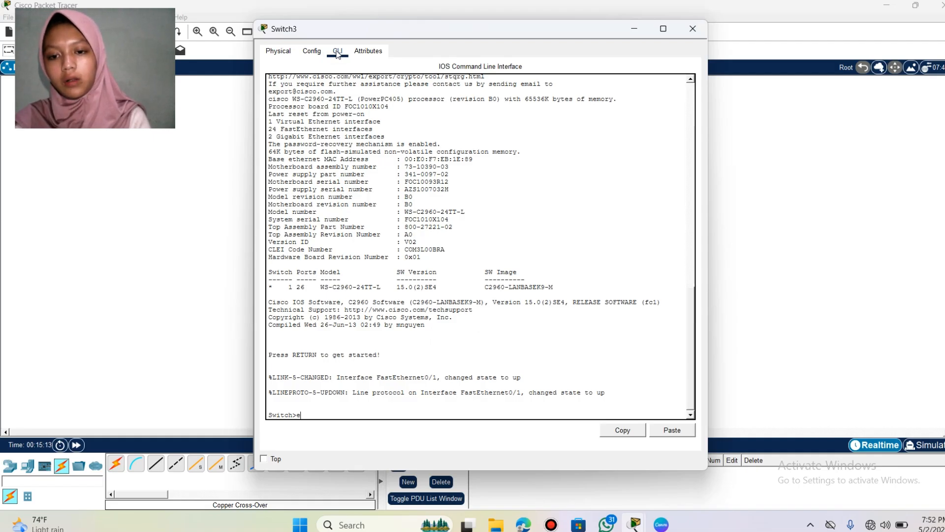
text(n)
key(Return)
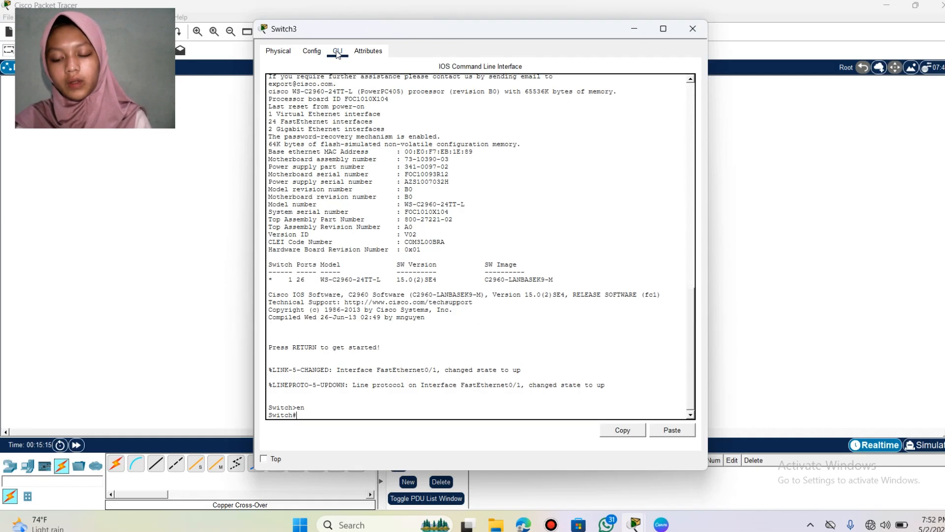
text(conf t)
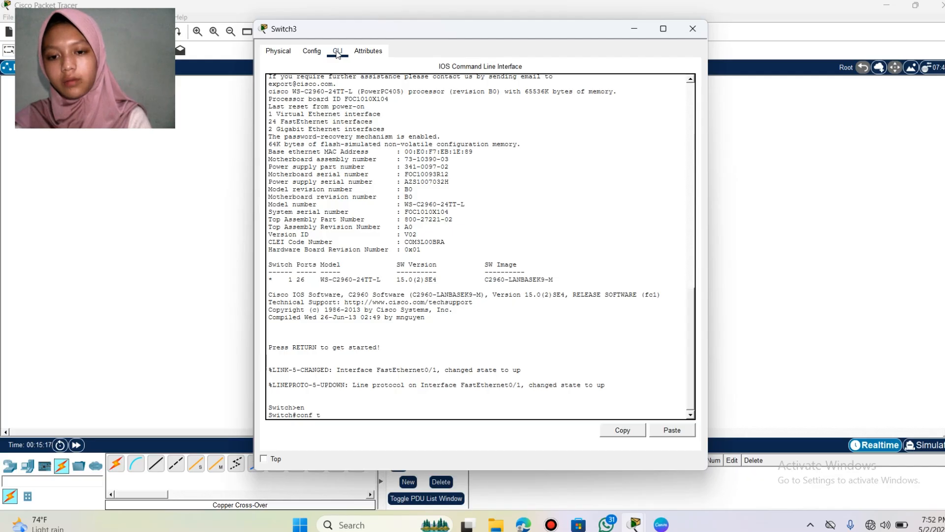
key(Return)
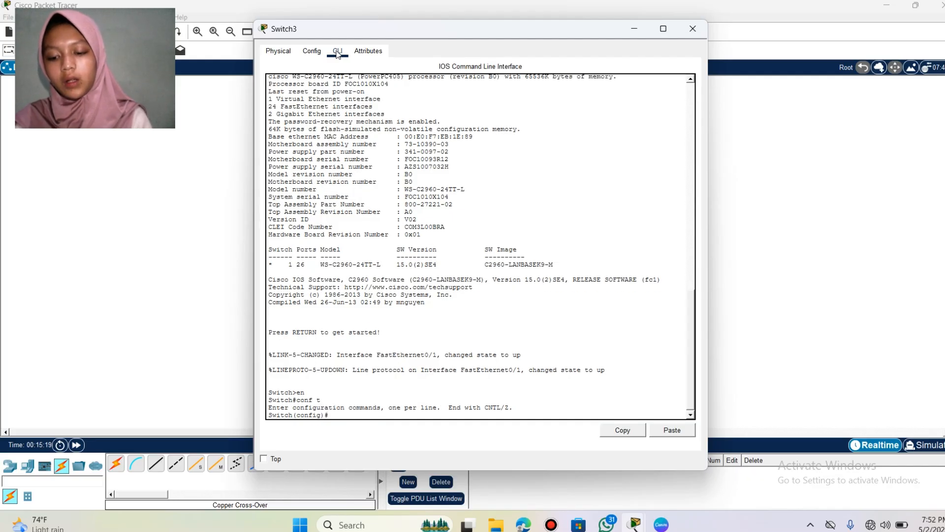
Step: Set the VTP domain name on Switch3 to the same lowercase first name used on the other switches
text(vtp d)
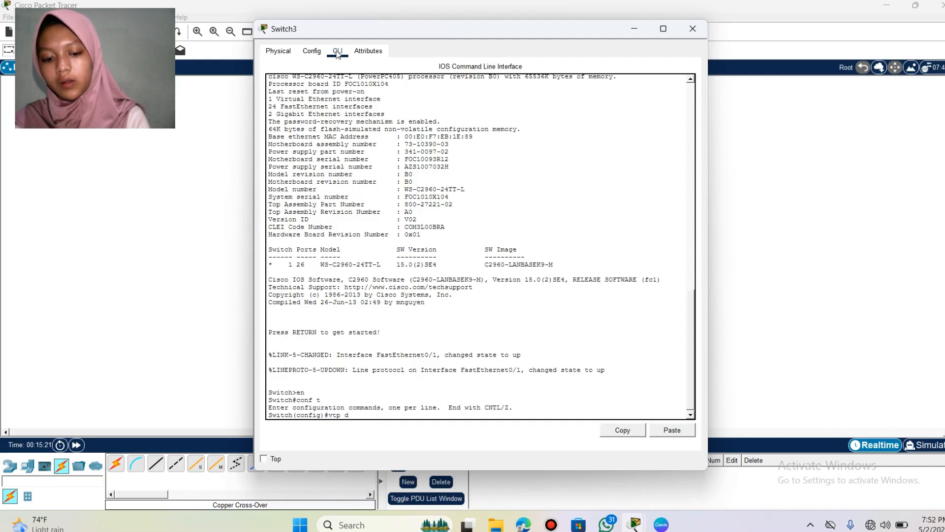
text(omain sit)
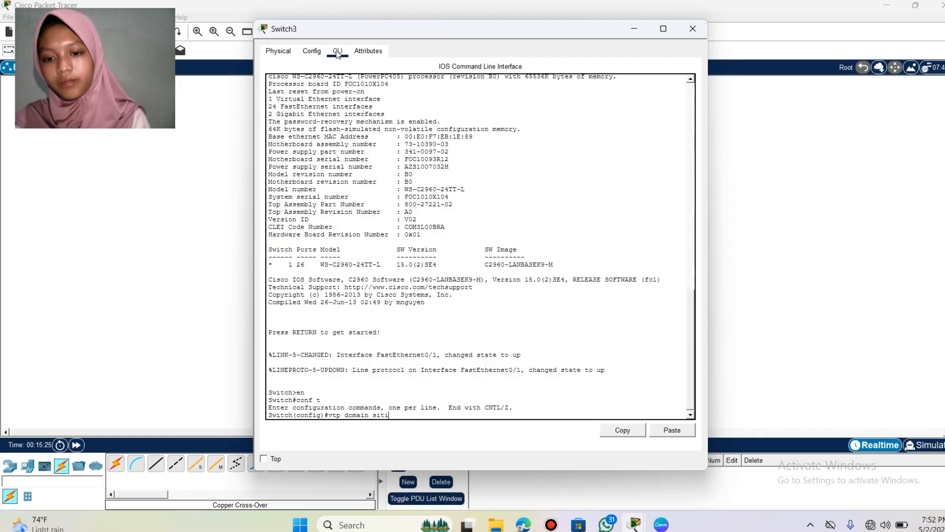
text(i)
key(Return)
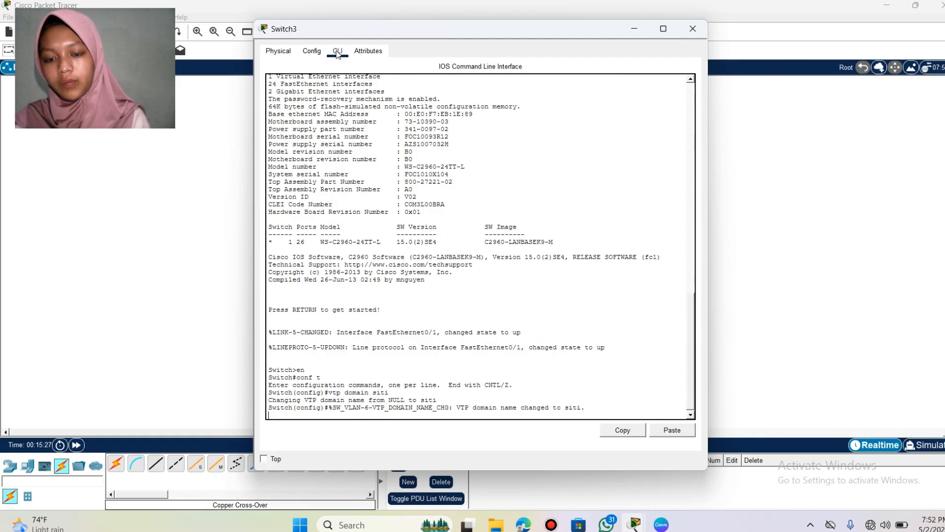
key(Return)
Step: Set the shared VTP password on Switch3 and close its configuration window
text(vtp p)
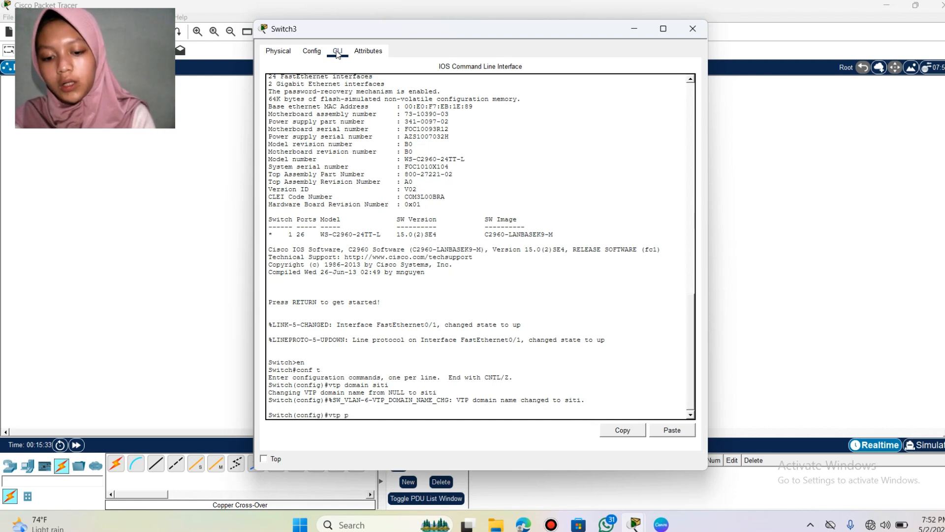
text(assw)
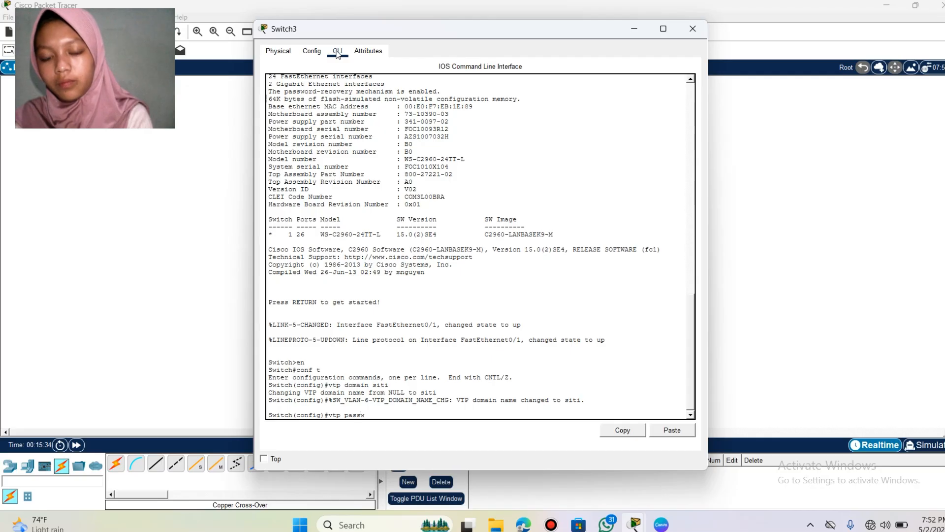
text(ord )
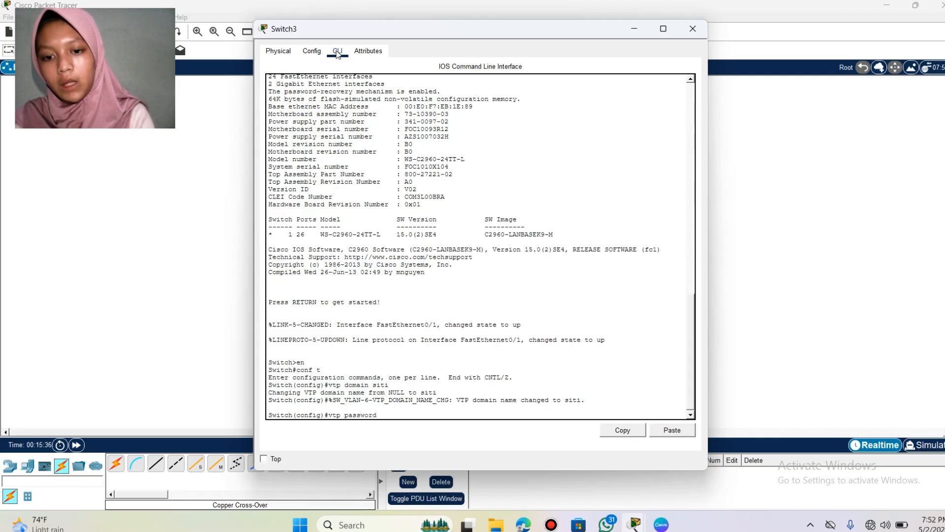
text(123)
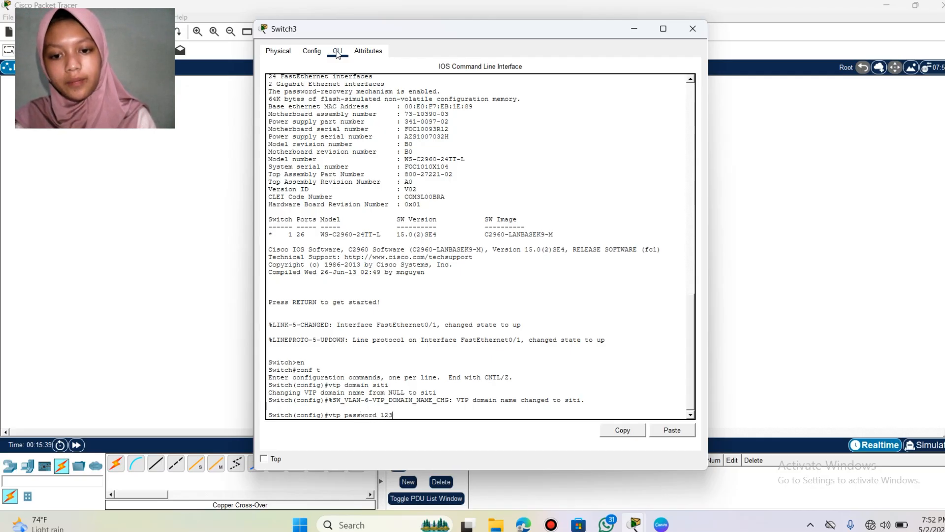
key(Return)
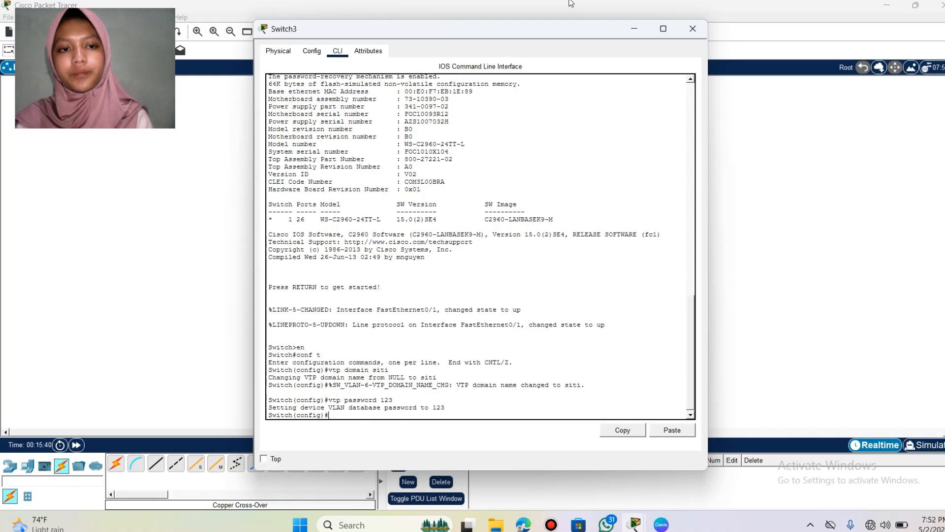
click(698, 36)
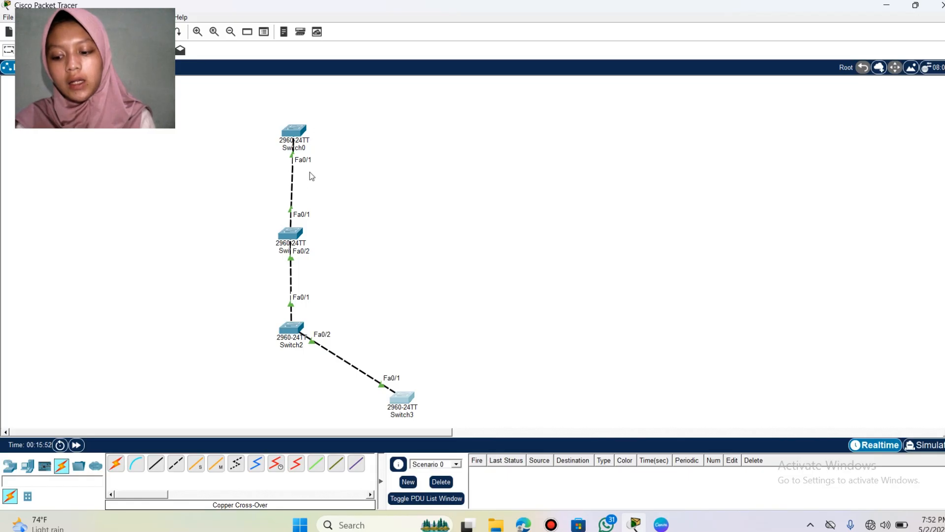
Step: Open Switch0's command line and set its hostname to sw1
click(297, 135)
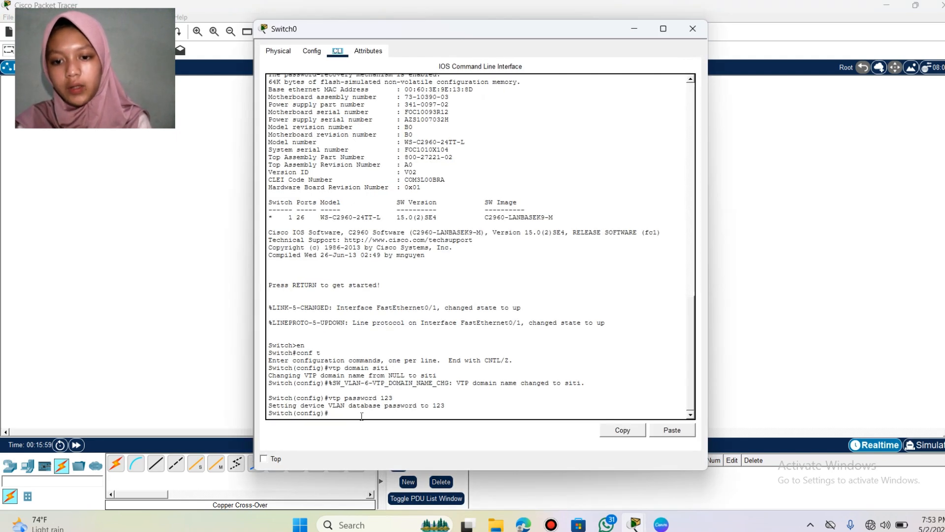
click(342, 410)
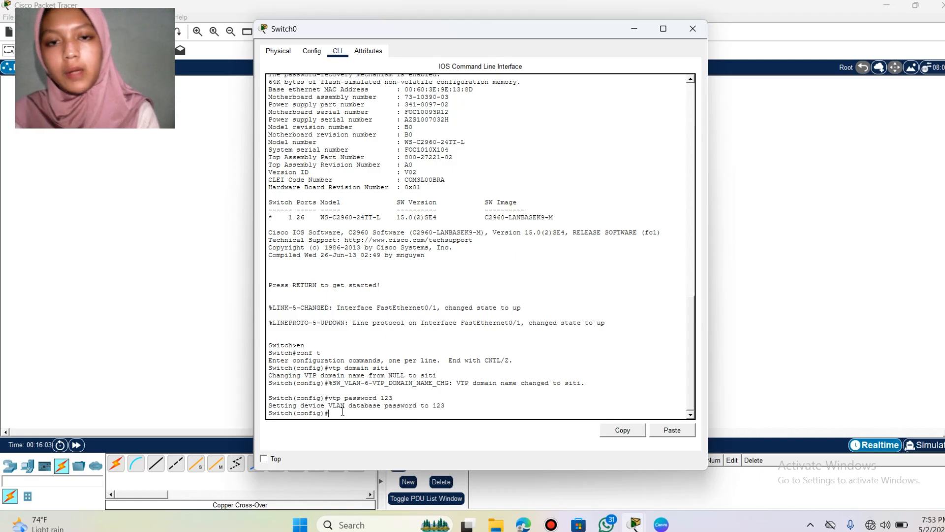
text(ho)
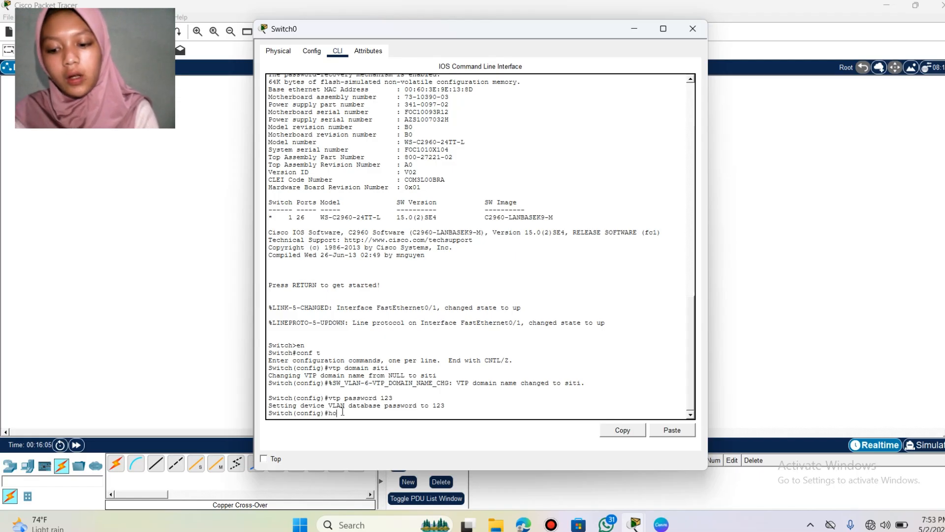
text(stn)
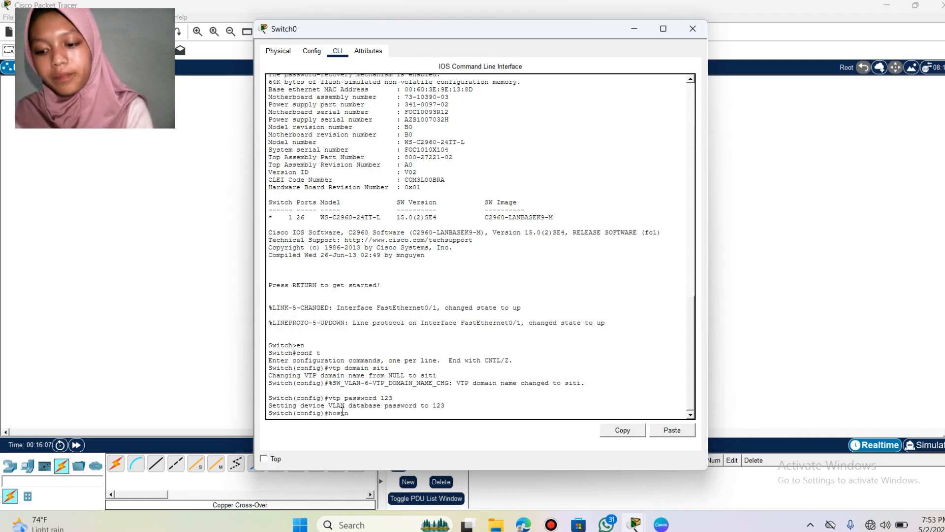
text(ame)
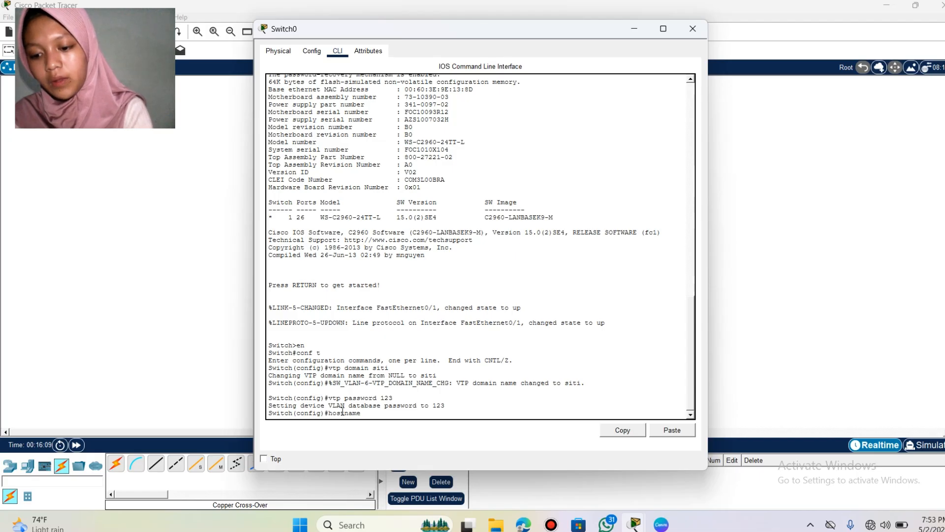
text( sw1)
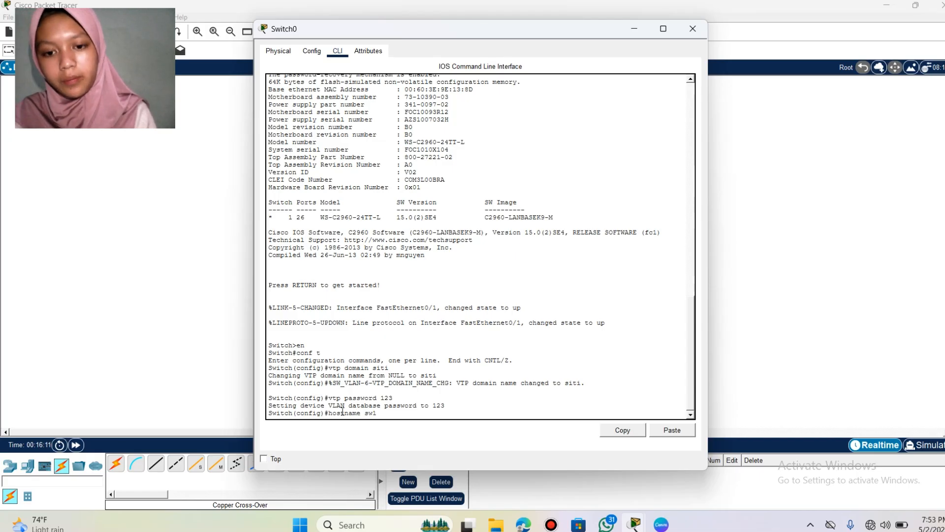
key(Return)
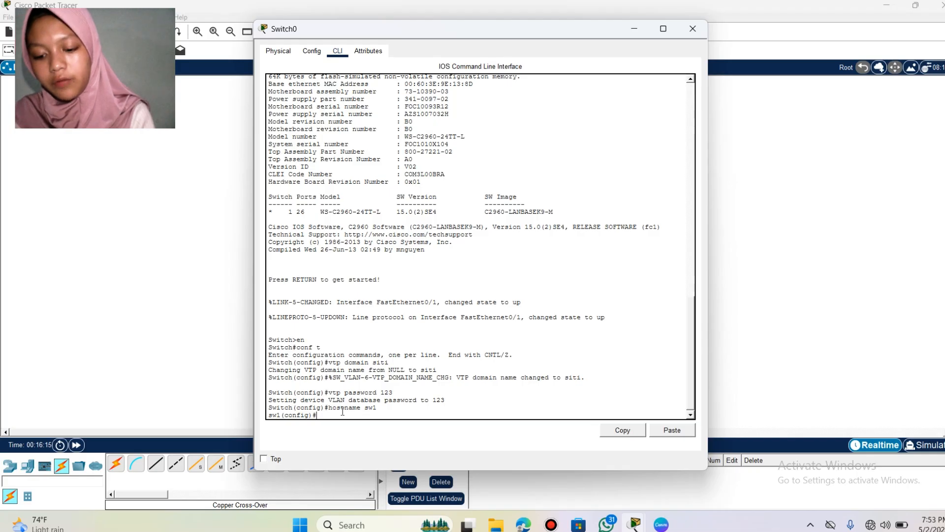
Step: Create VLAN 100 on Switch0, name it VLAN100, and return to global configuration mode with ex
text(vlan)
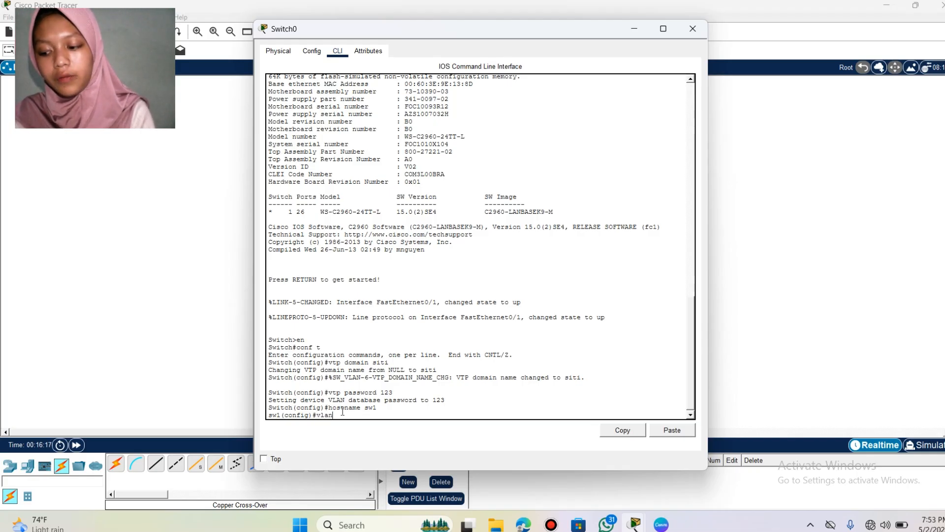
text( 10)
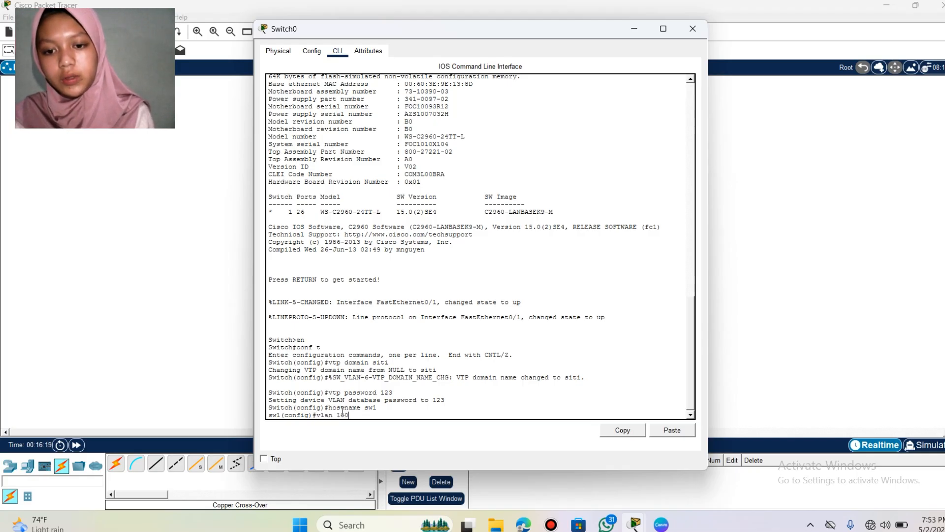
text(0)
key(Return)
text(nfig-vlan)#n)
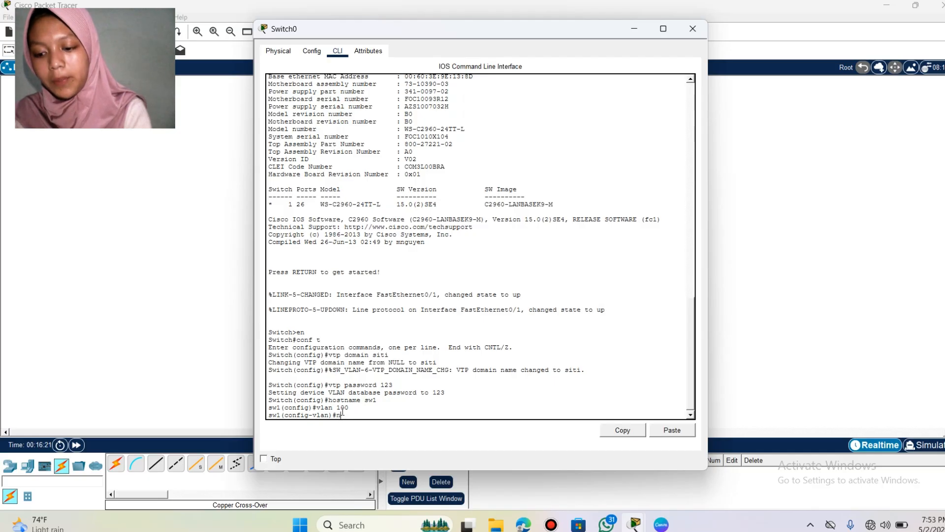
text(am)
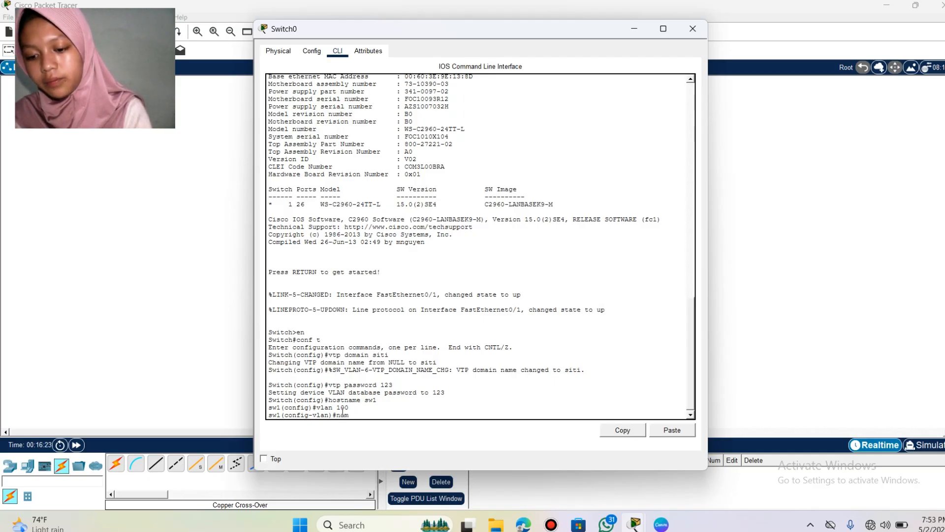
text(e V)
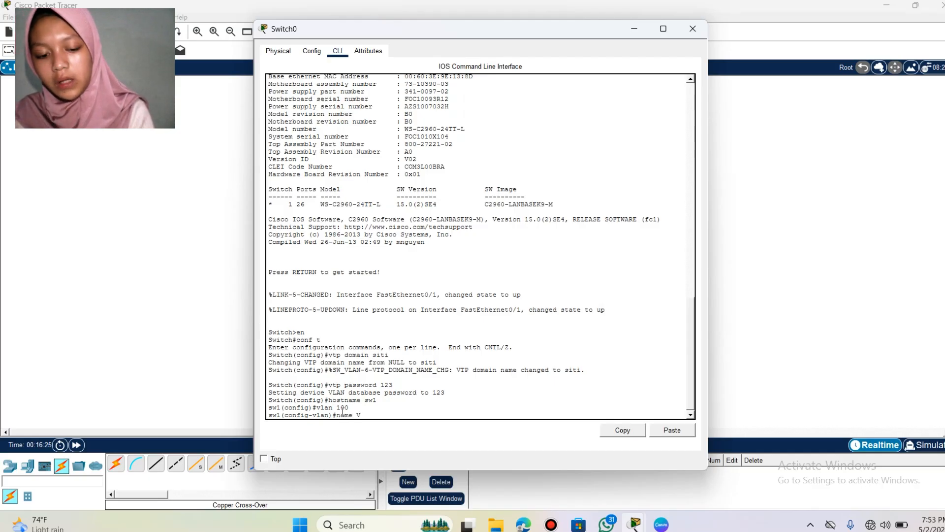
text(LAN)
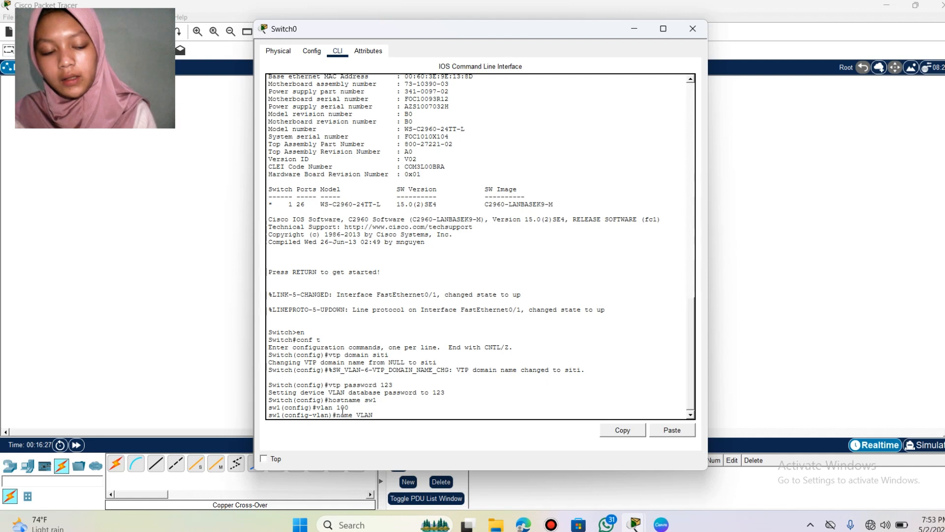
text(100)
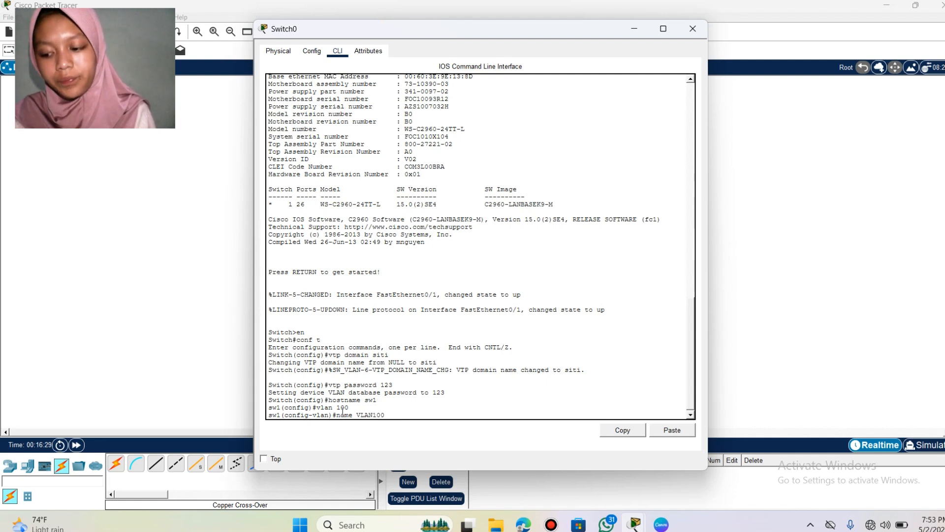
key(Return)
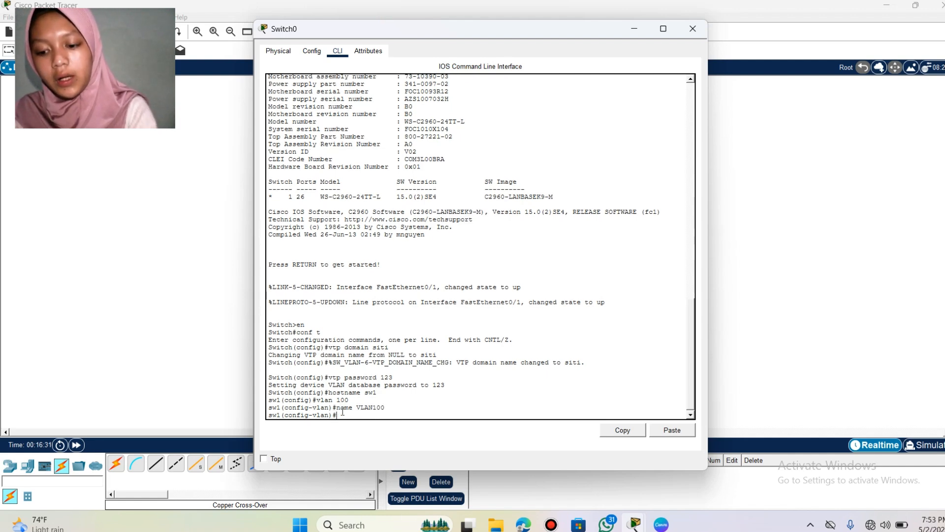
text(ex)
key(Return)
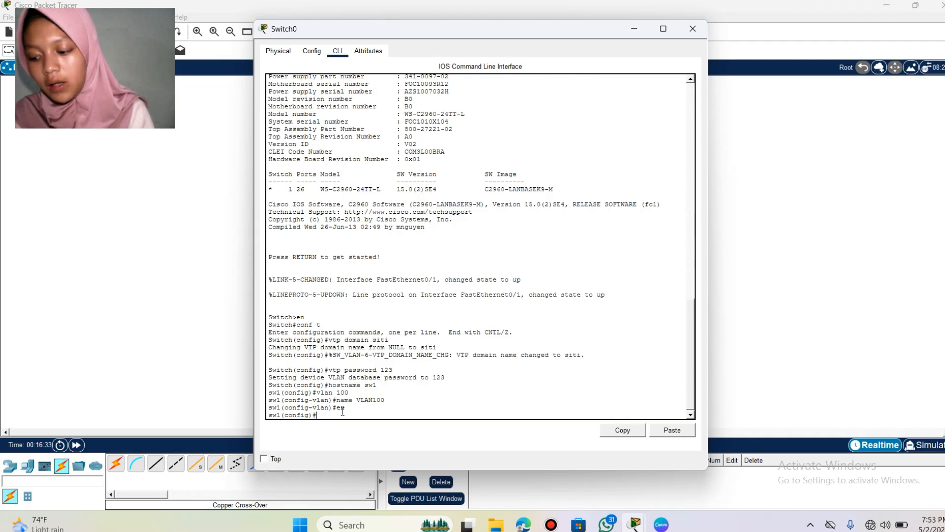
Step: Create VLAN 200 on Switch0, name it VLAN200, and return to global configuration mode
text(na)
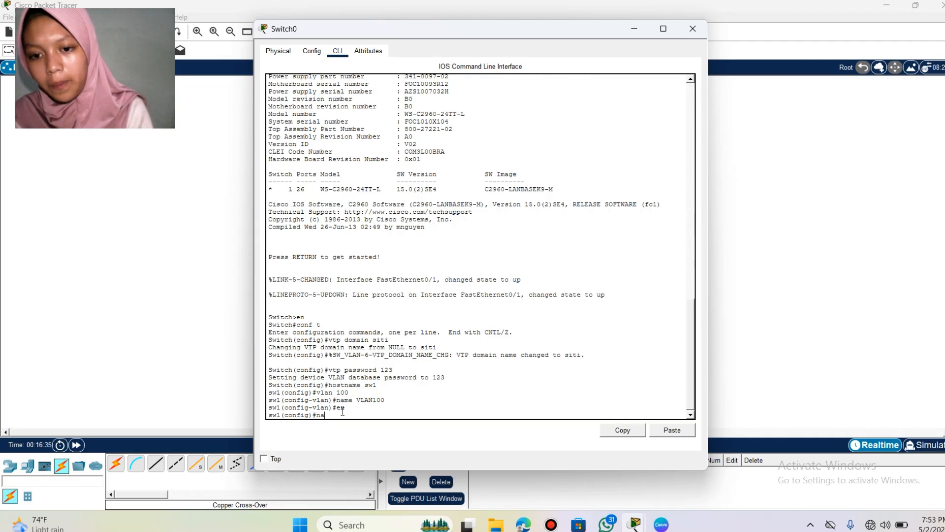
key(BackSpace)
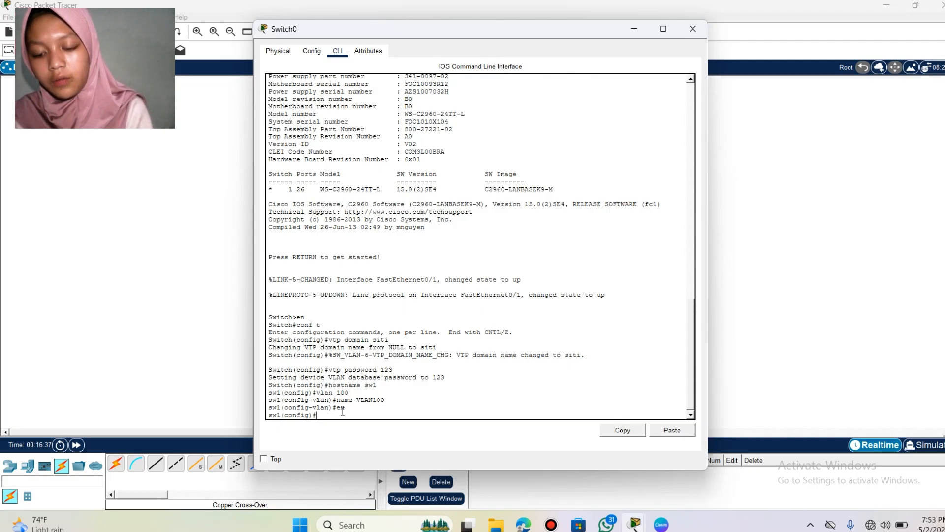
text(lan)
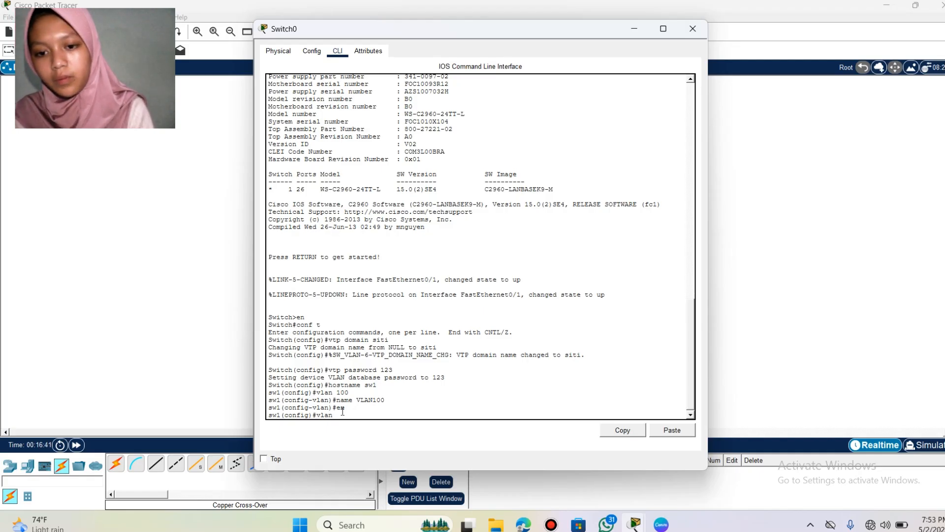
text( 200)
key(Return)
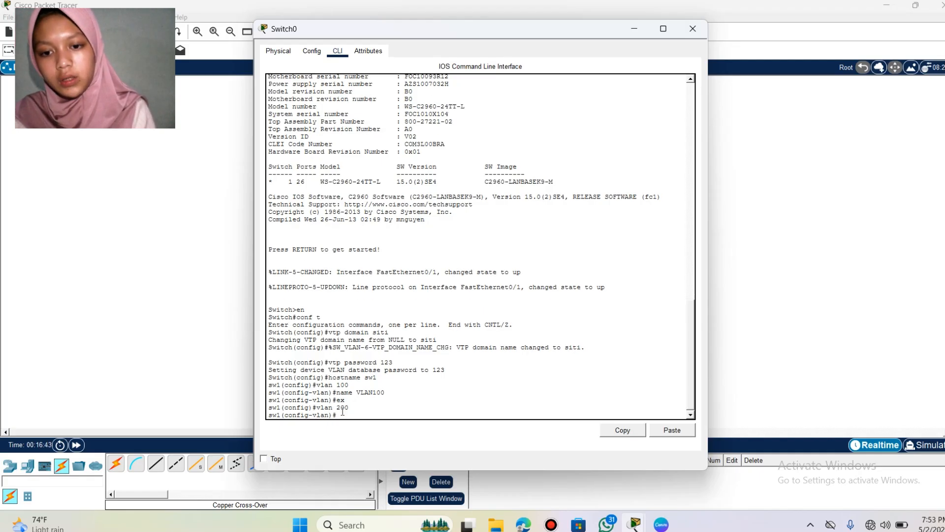
text(name)
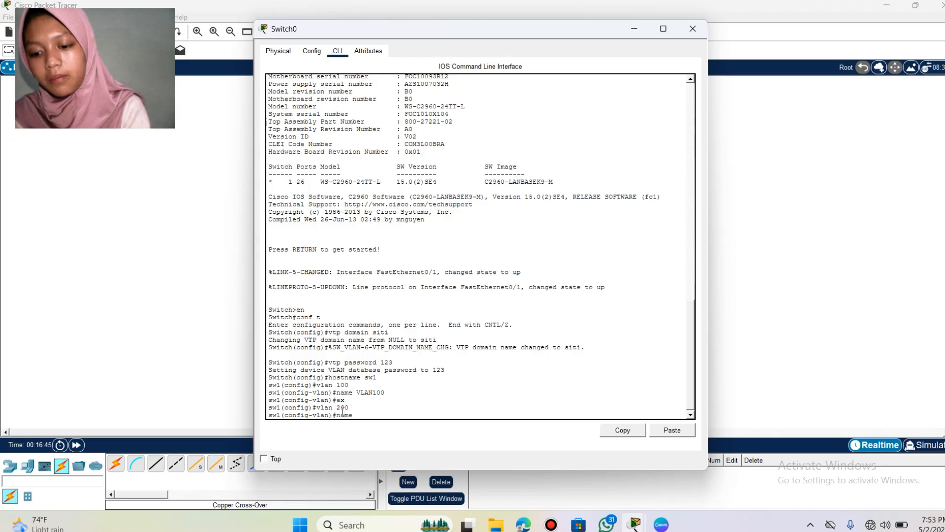
text( VL)
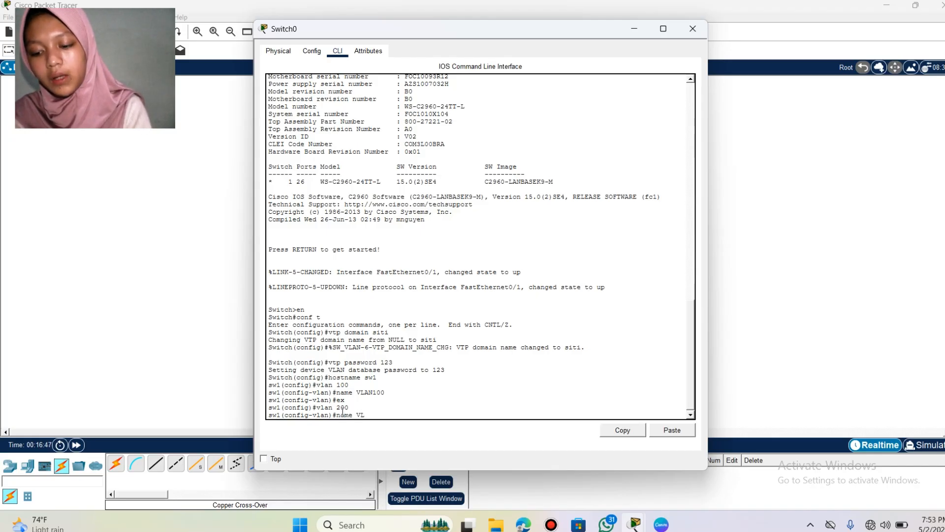
text(AN)
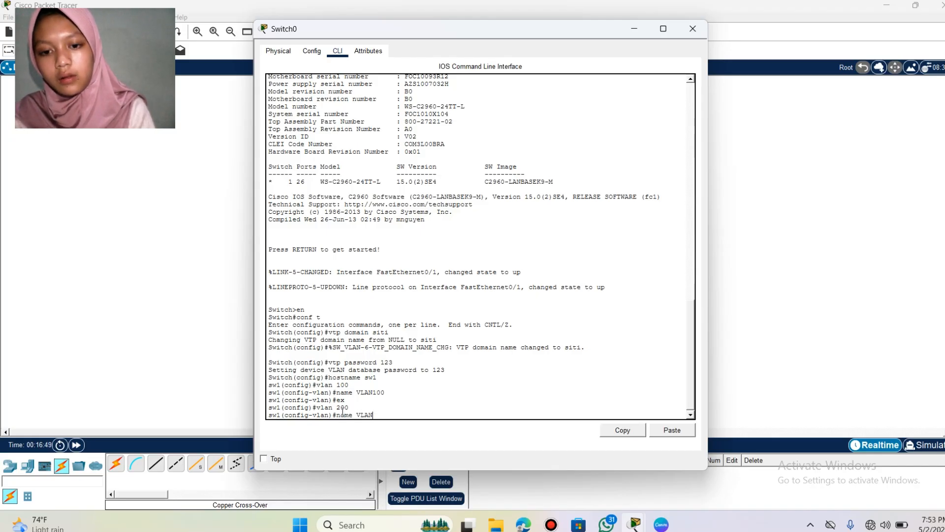
text(200)
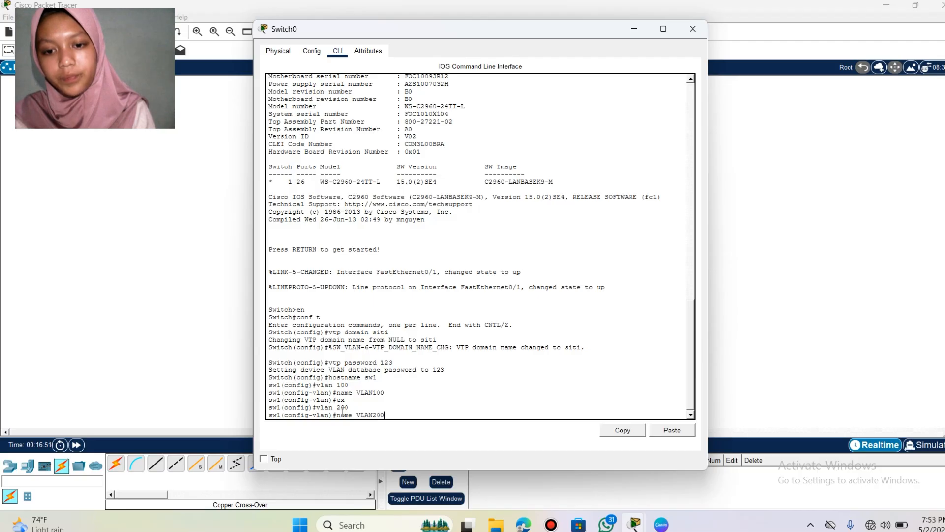
key(Return)
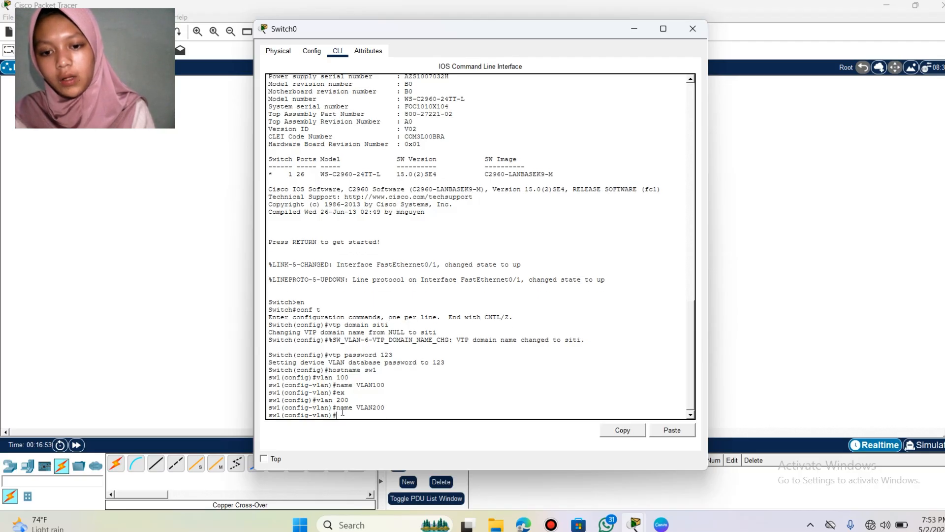
text(EX)
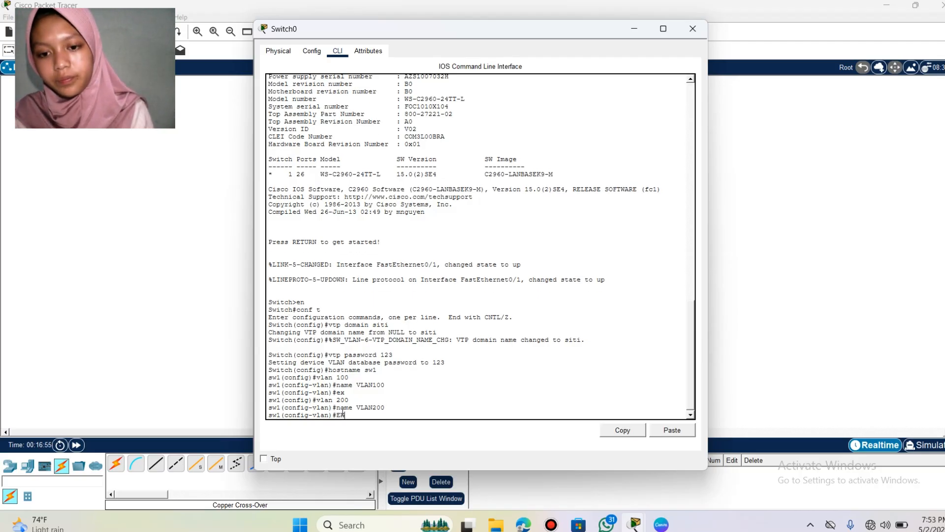
key(Return)
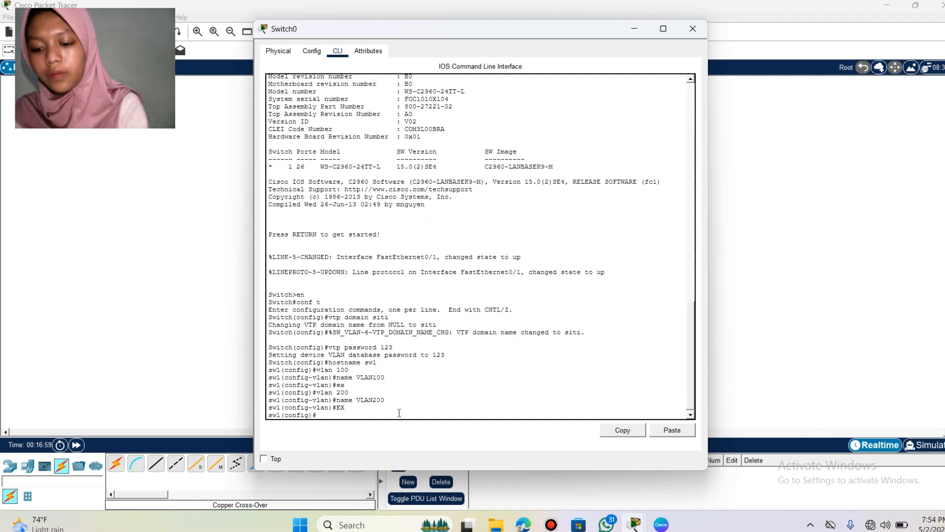
Step: Create VLAN 300 named VLAN300 on Switch0, then exit VLAN configuration and close the switch's window
text(vlan )
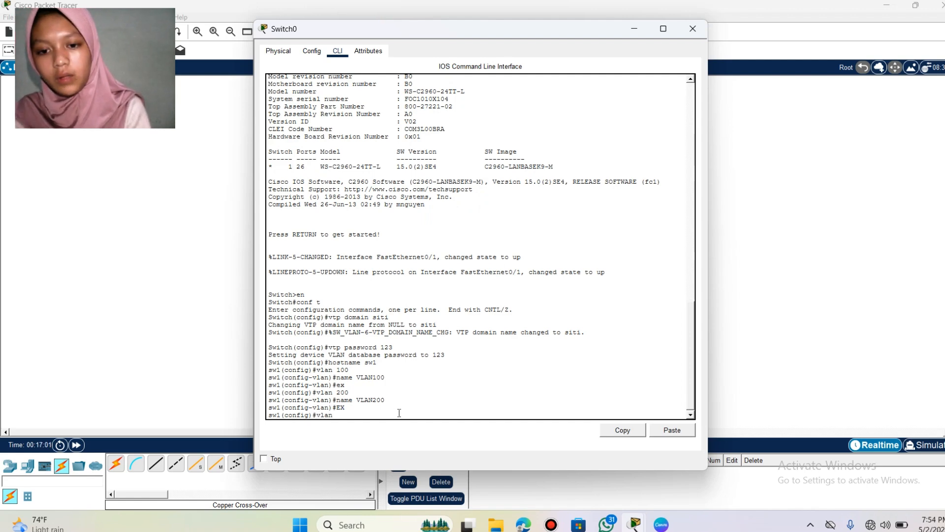
text(300)
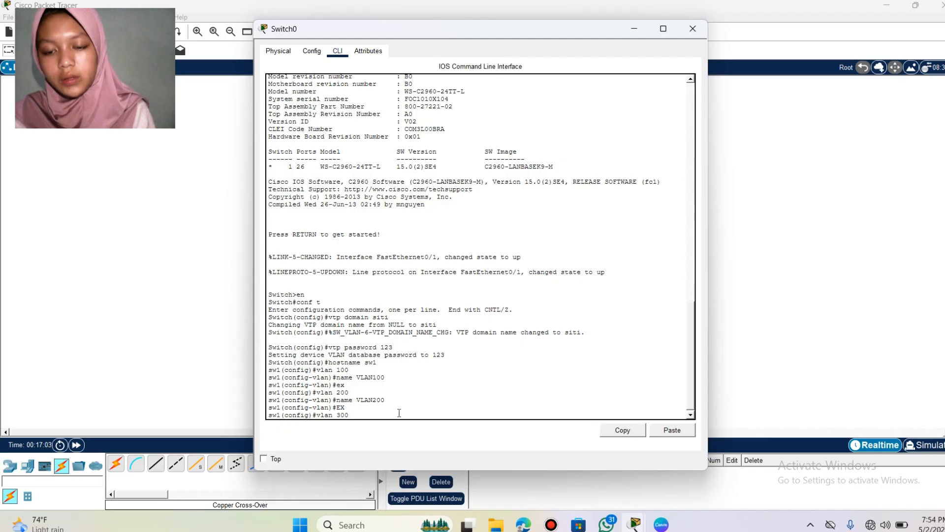
key(Return)
text(na)
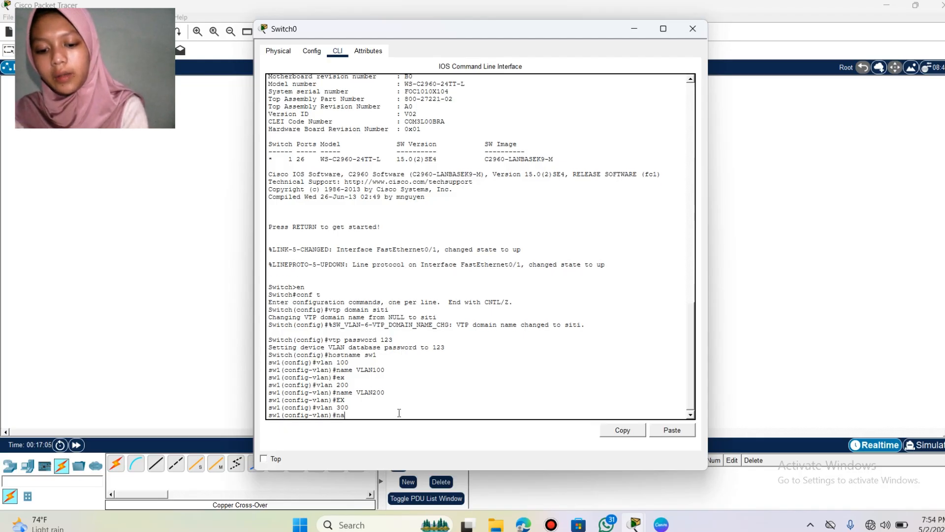
text(me vlan)
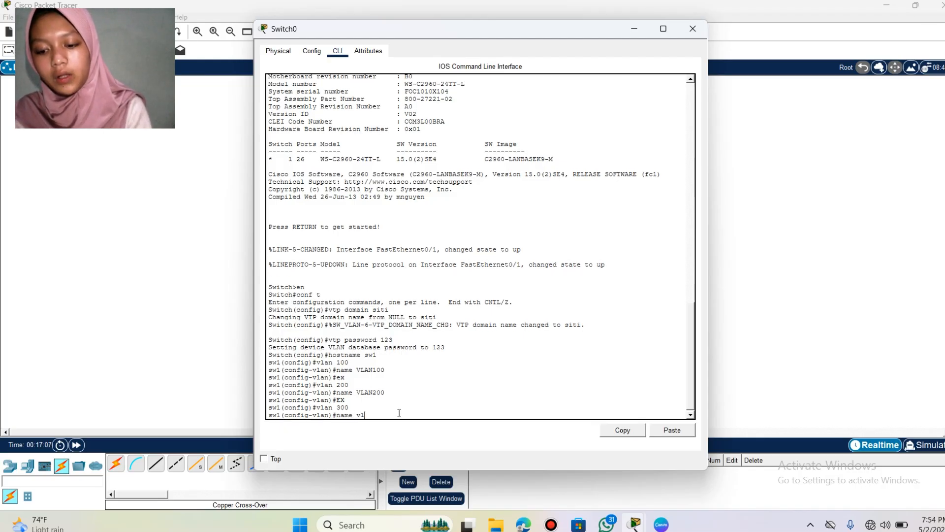
key(BackSpace)
key(BackSpace)
key(BackSpace)
key(BackSpace)
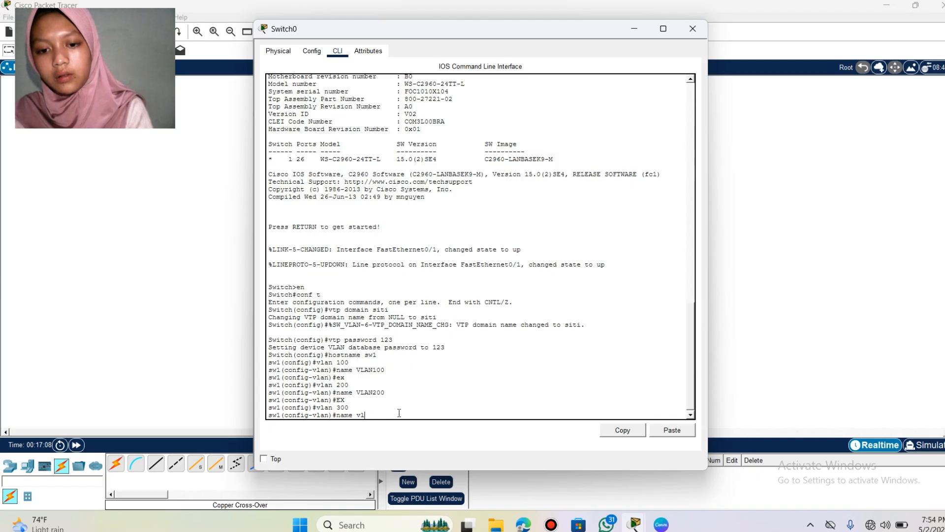
text(V)
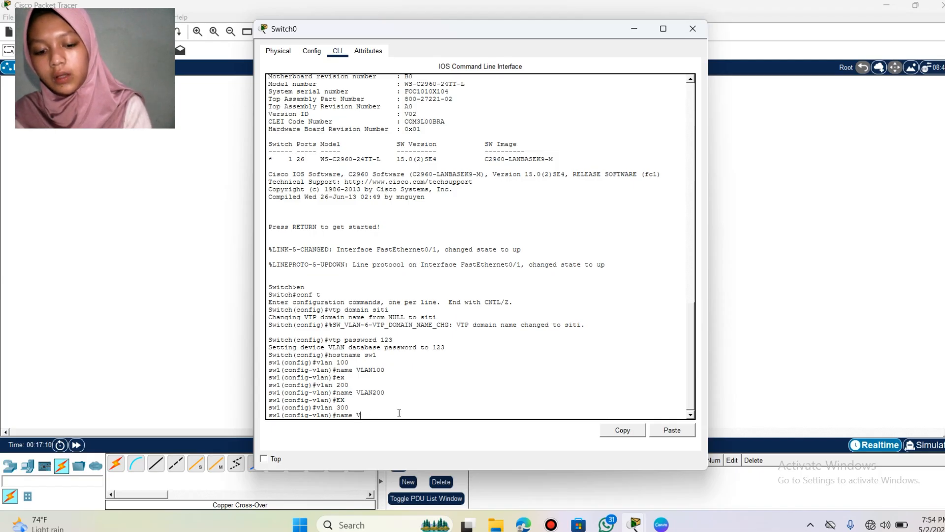
text(LAN)
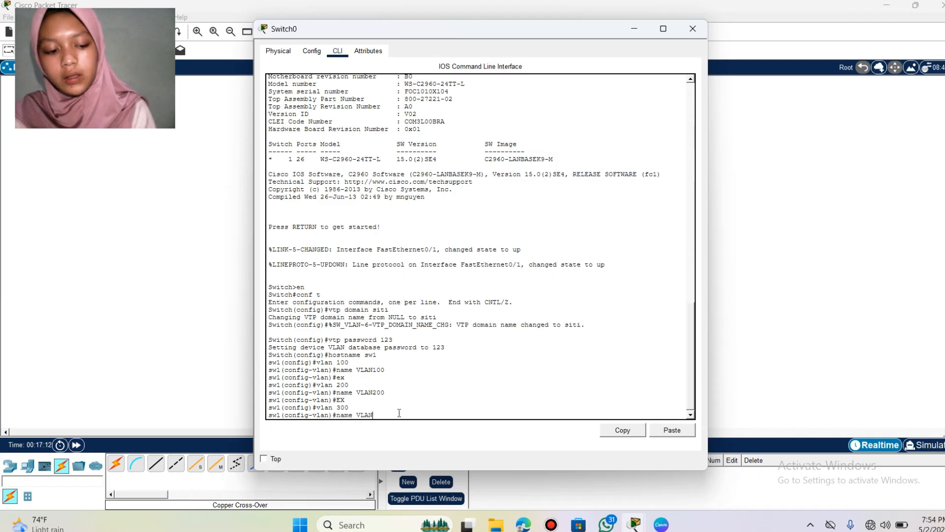
text(300)
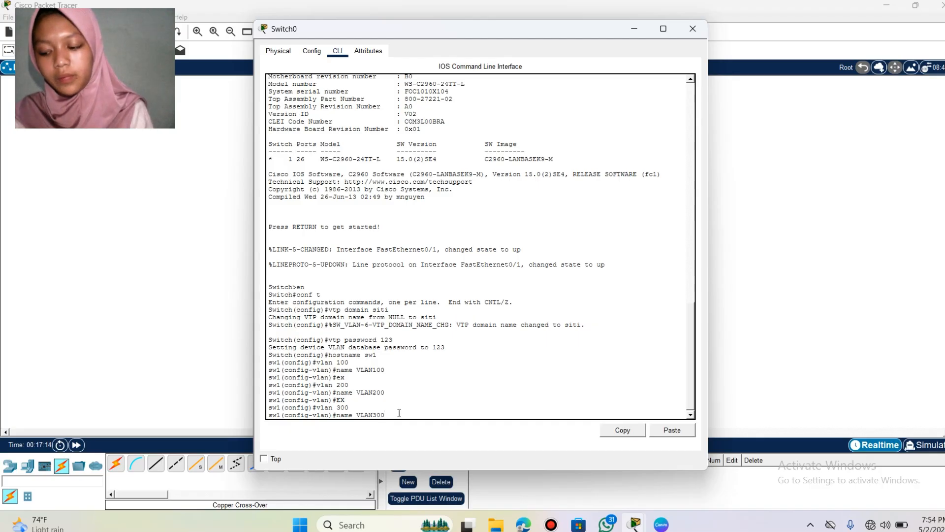
key(Return)
text(EX)
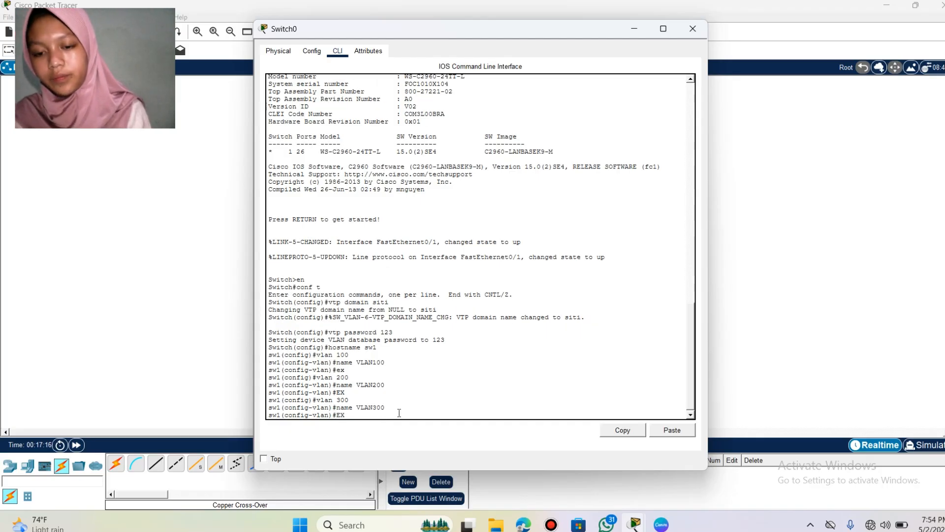
key(Return)
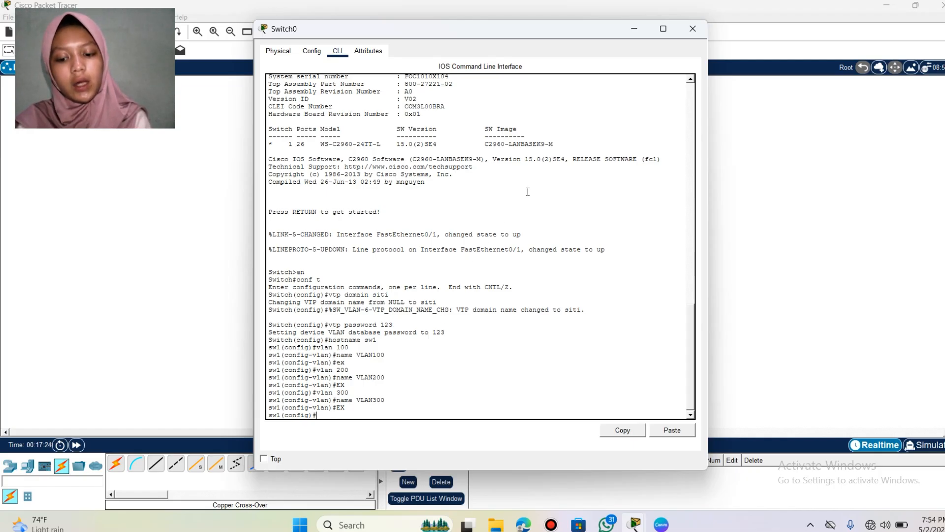
click(689, 30)
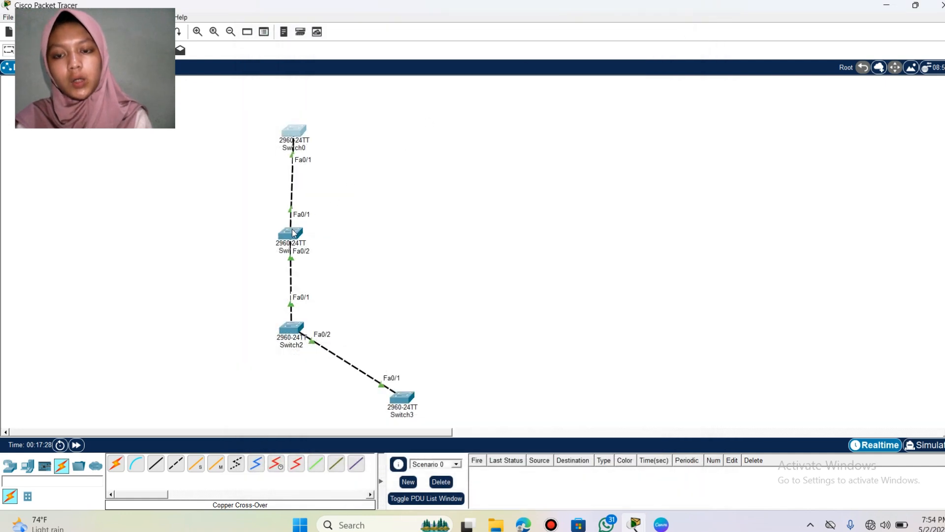
Step: Open Switch1's command line and set its hostname to sw2
click(293, 234)
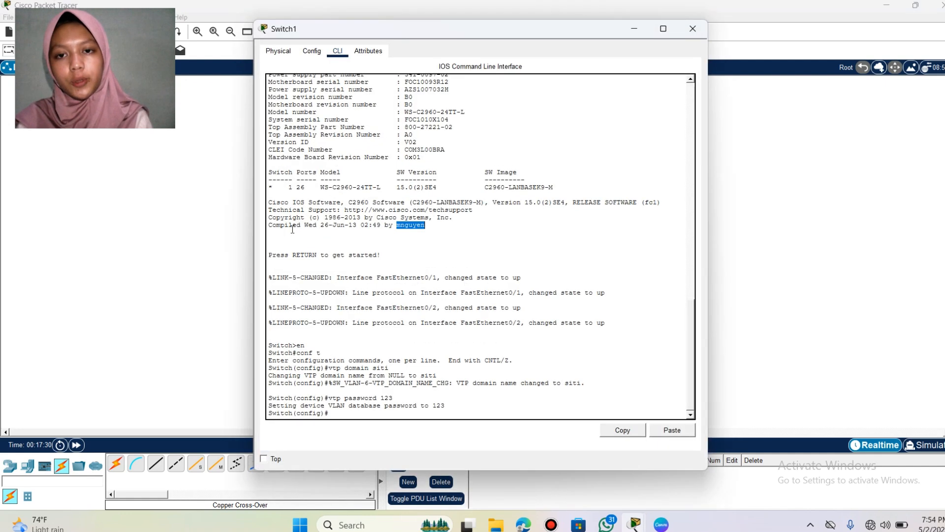
click(343, 415)
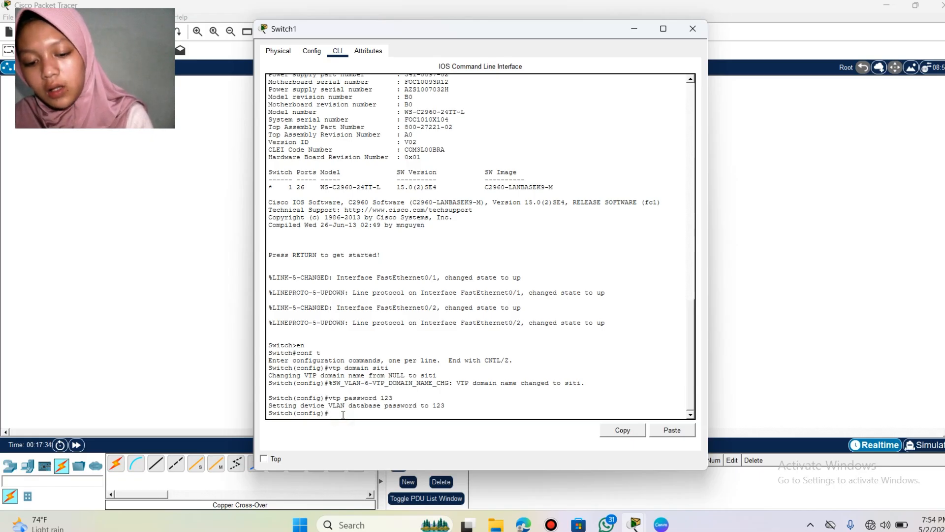
text(hO)
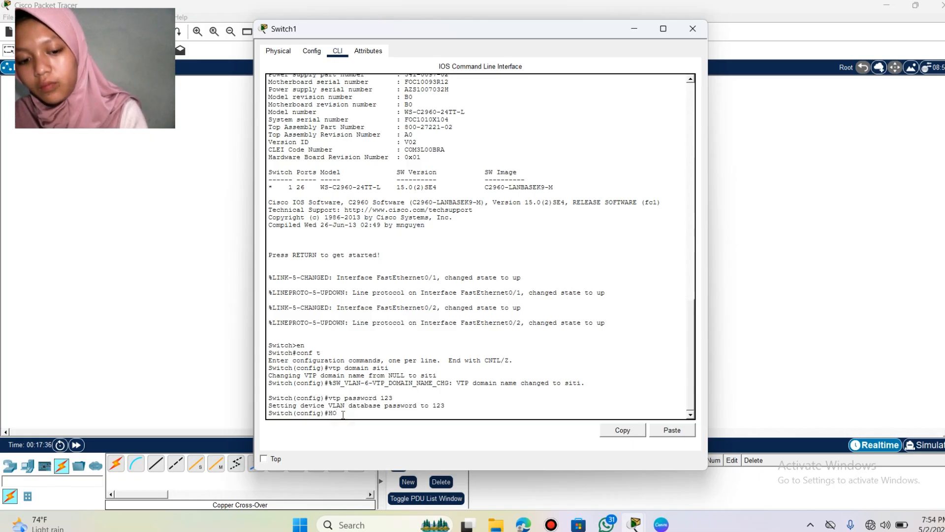
text(o)
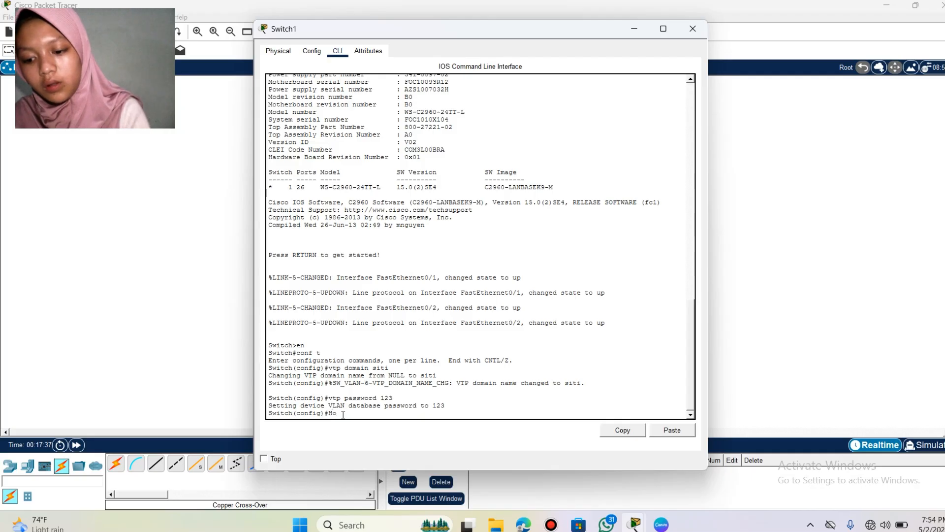
text(stna)
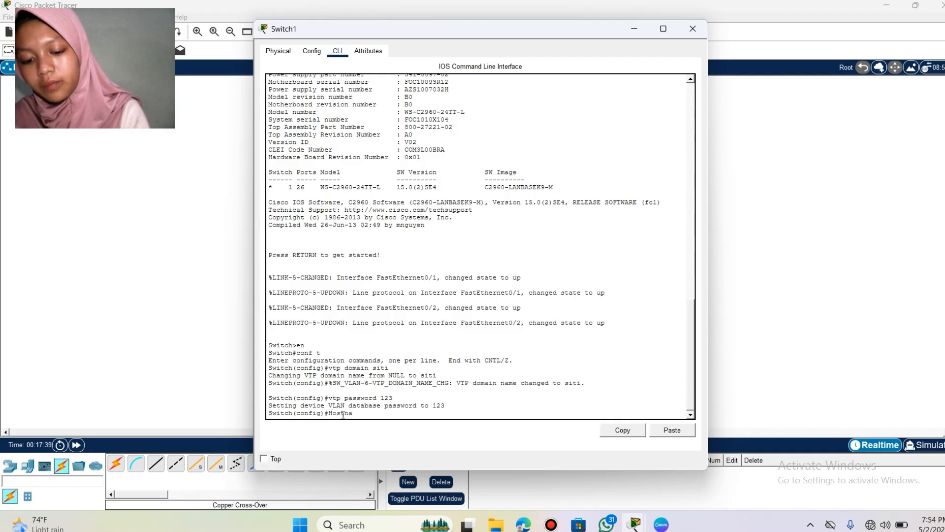
text(me)
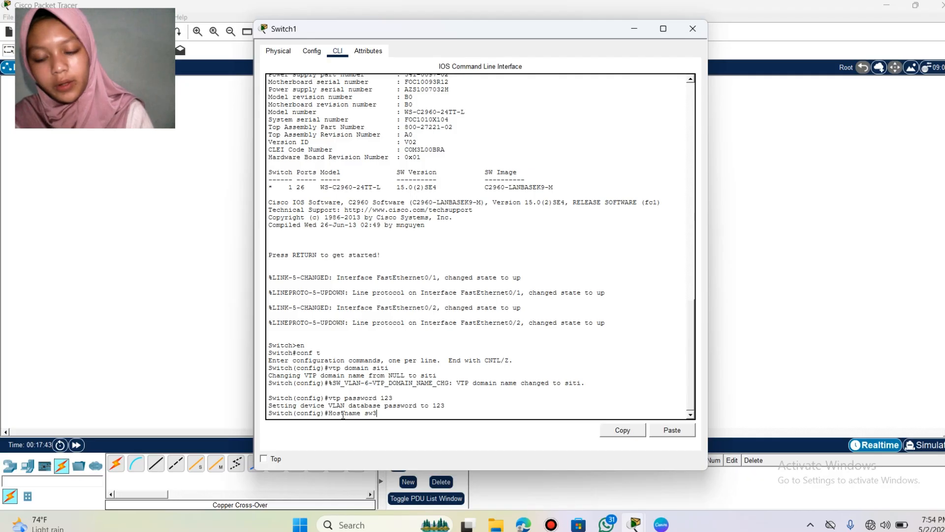
text( sw2)
key(Return)
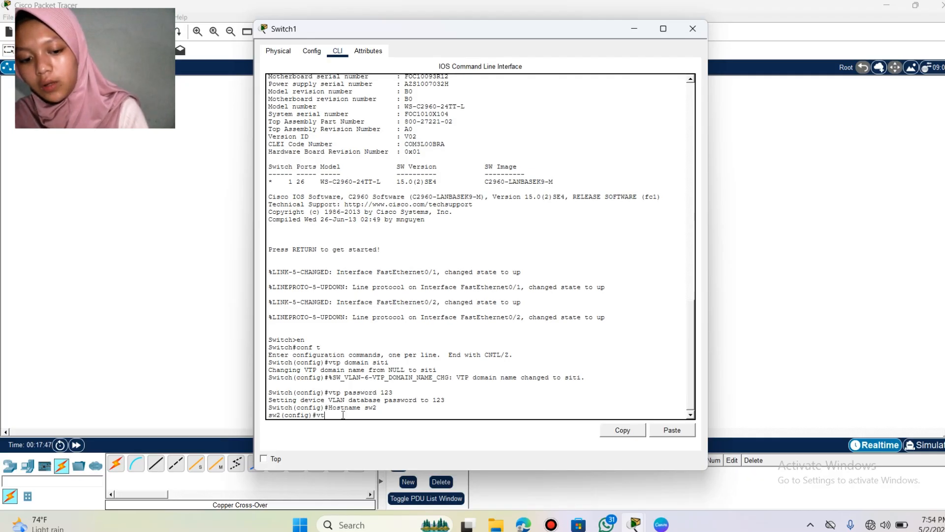
Step: Set Switch1 to VTP client mode and close its configuration window
text(p )
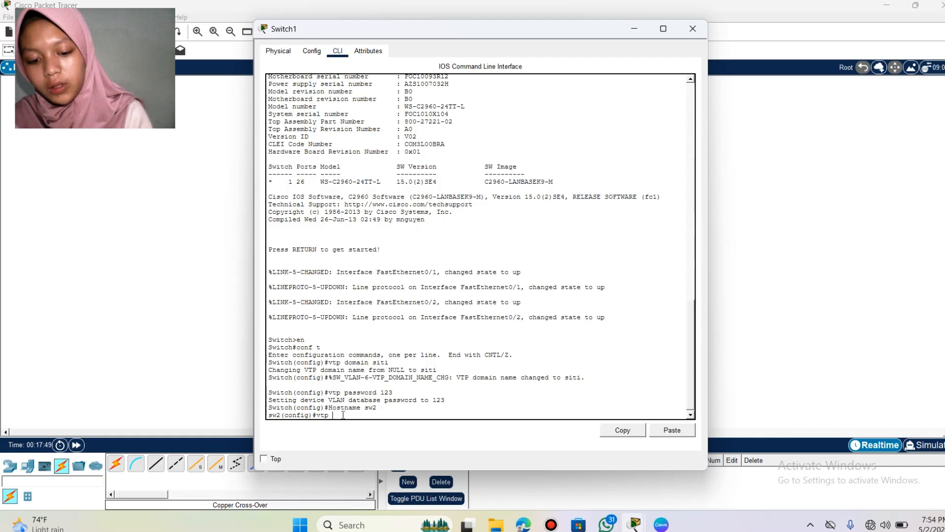
text(mode clien)
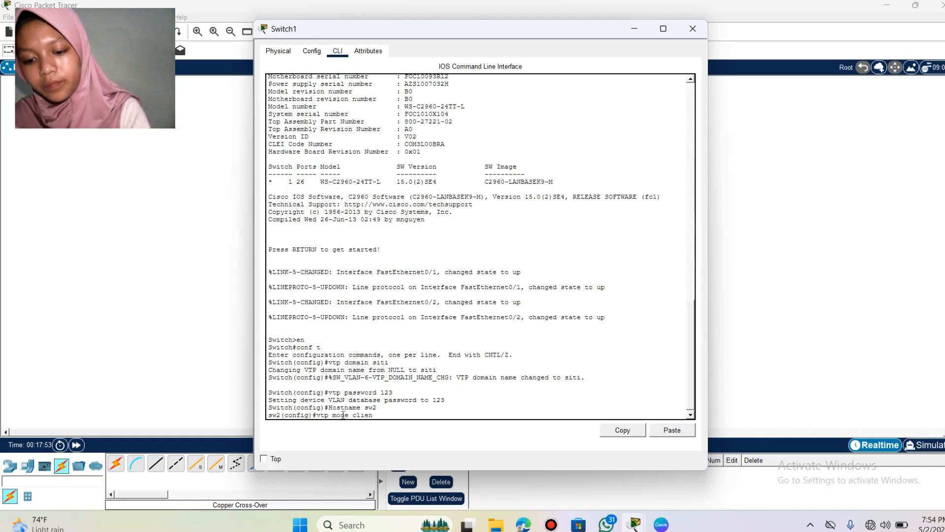
text(t)
key(Return)
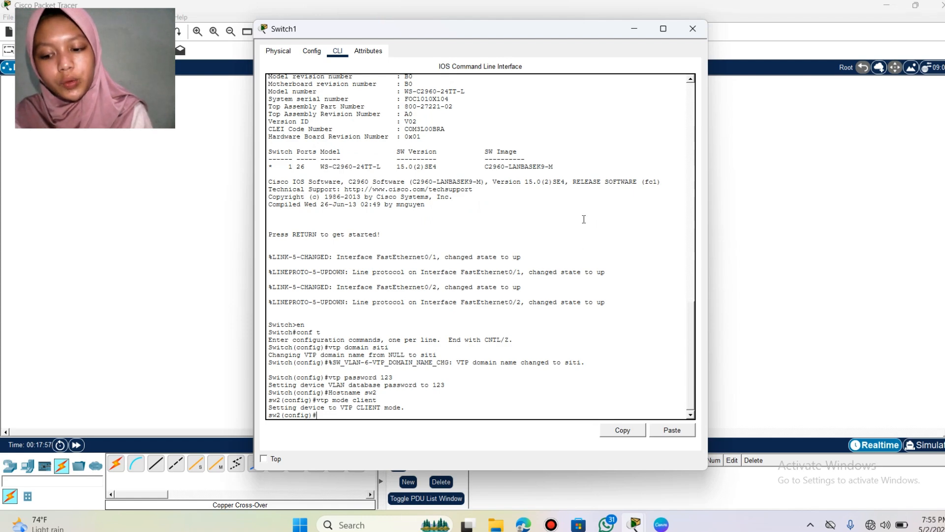
click(692, 29)
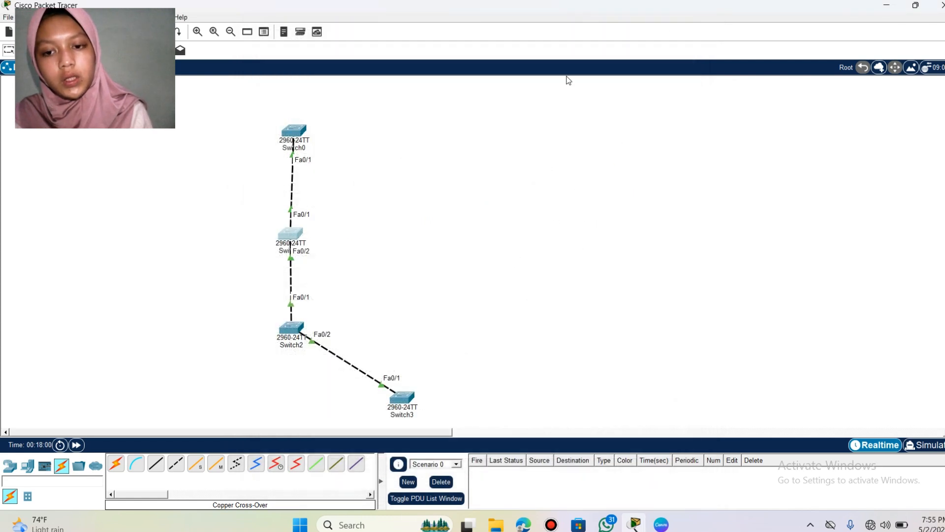
Step: Open Switch2's command line and try to set its hostname to sw3
click(290, 328)
double_click(292, 324)
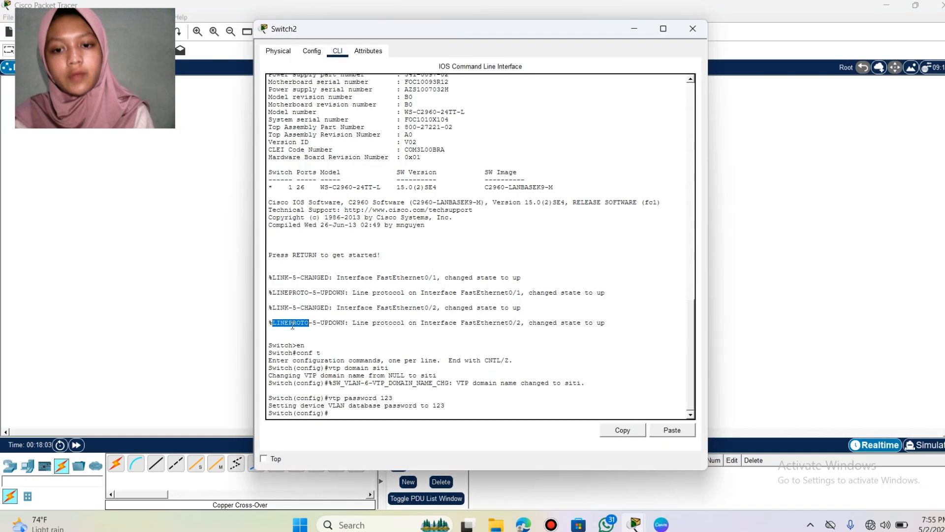
click(341, 416)
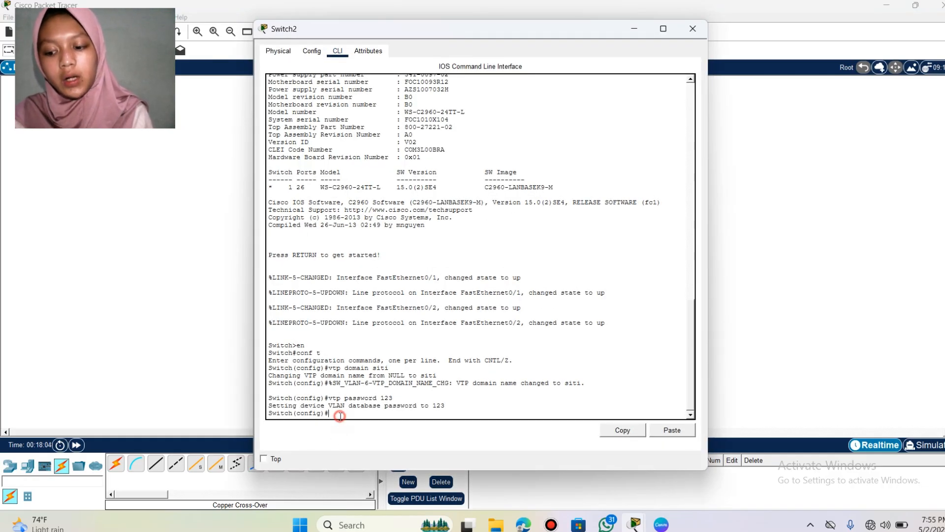
text(h)
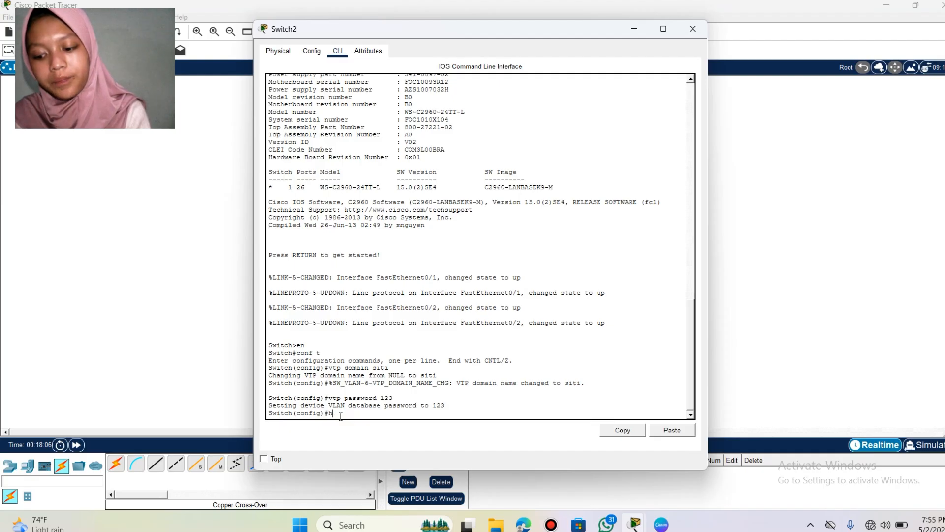
text(os)
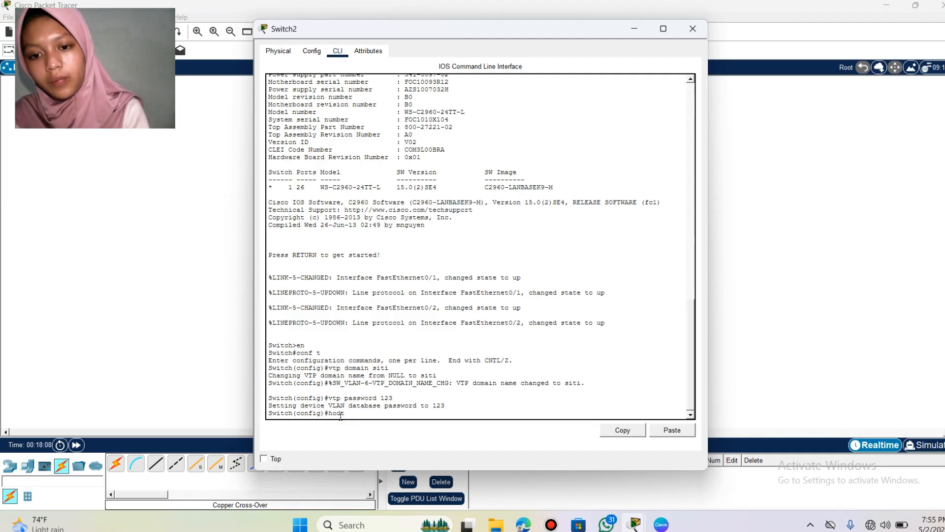
text(tnam)
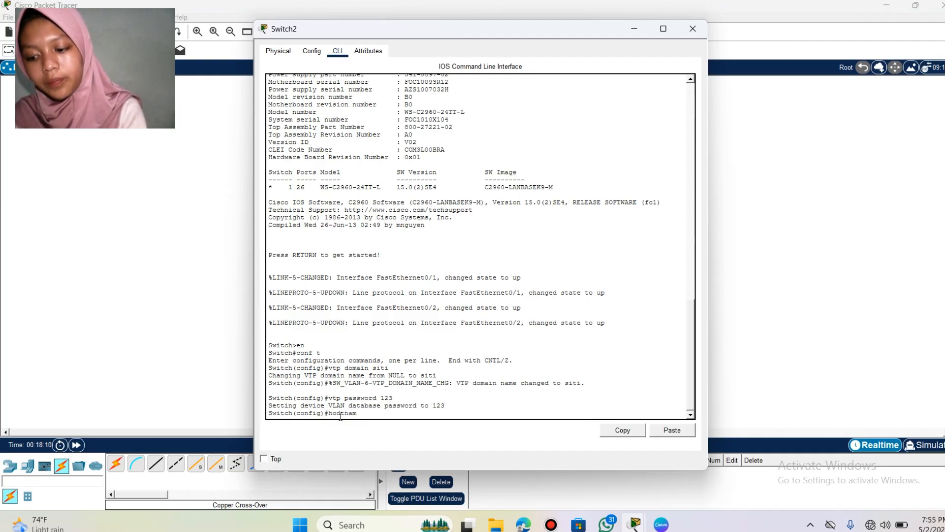
text(e sw)
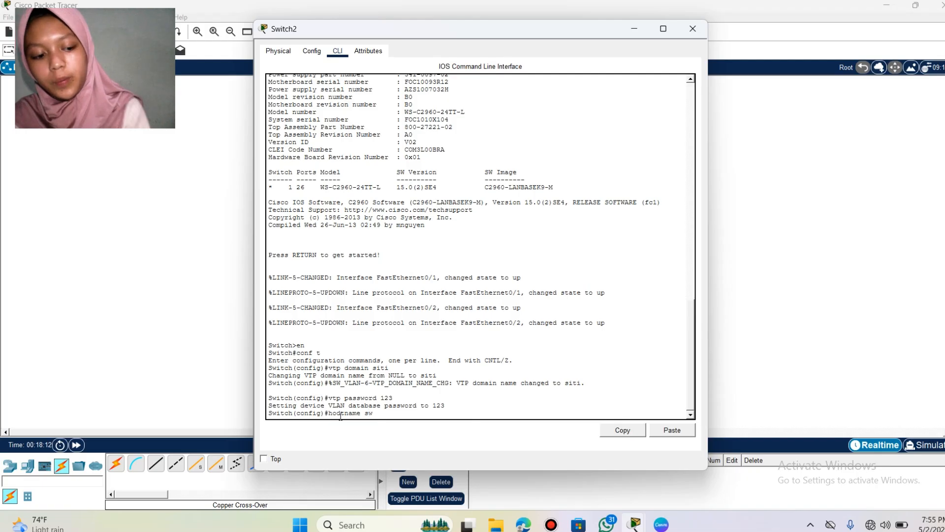
text(3)
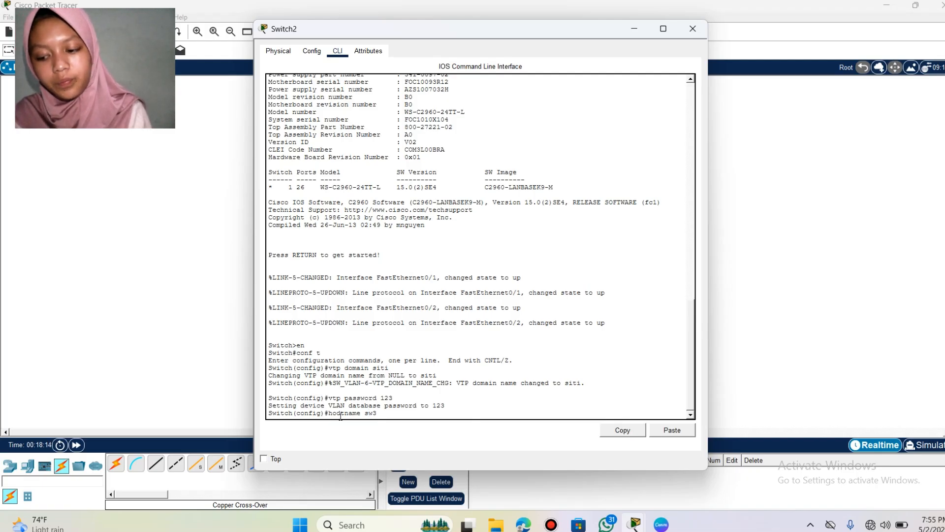
key(Return)
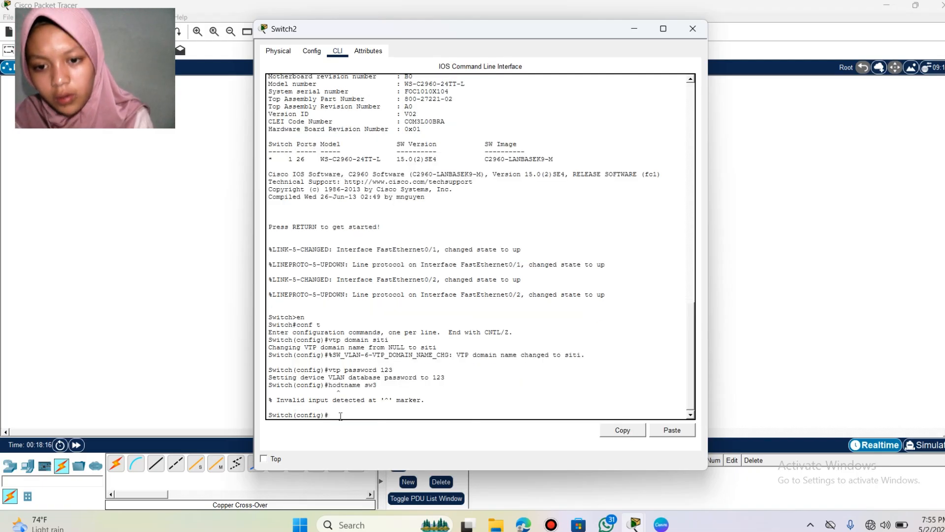
Step: Re-enter the hostname command on Switch2 with the correct spelling, naming the switch sw3
text(hos)
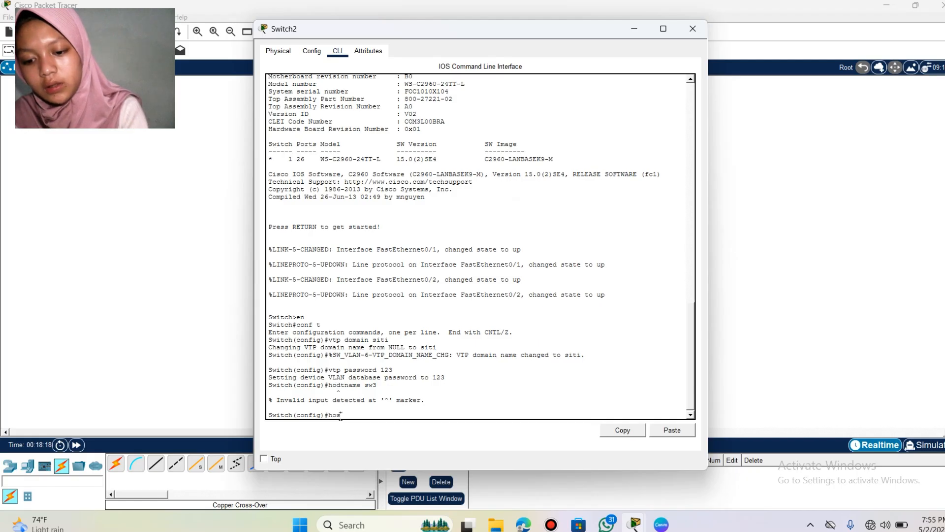
text(tname)
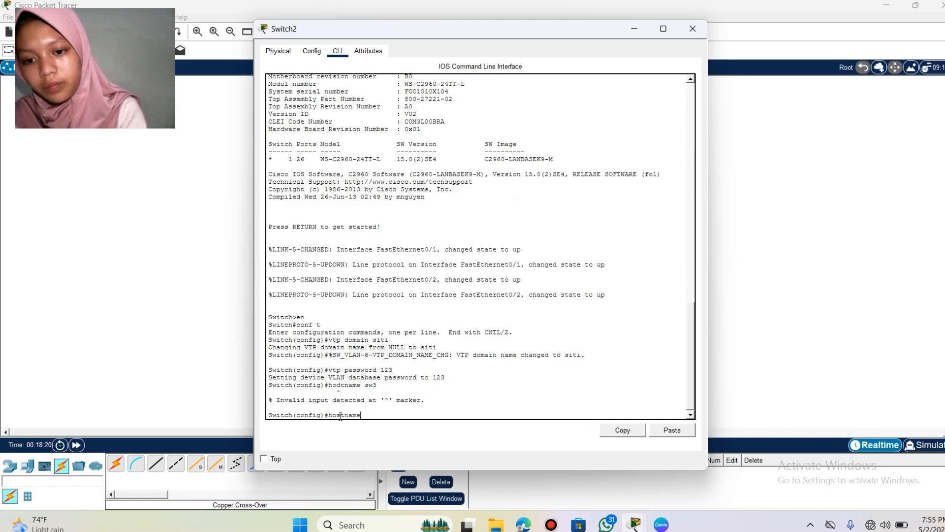
text( s3)
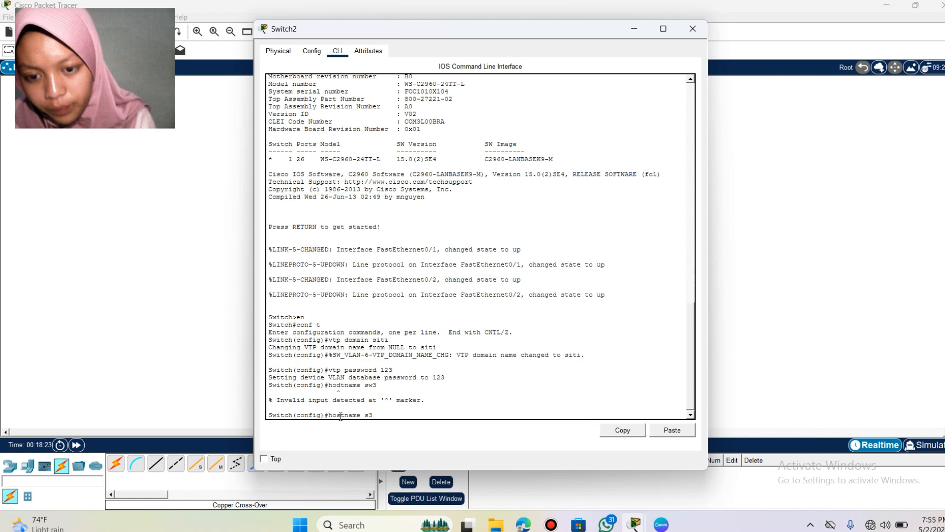
key(BackSpace)
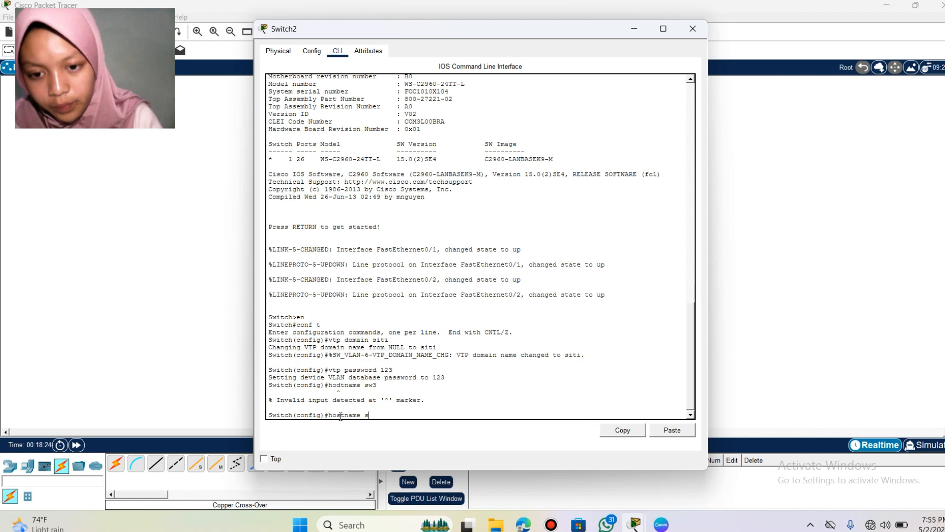
text(sw)
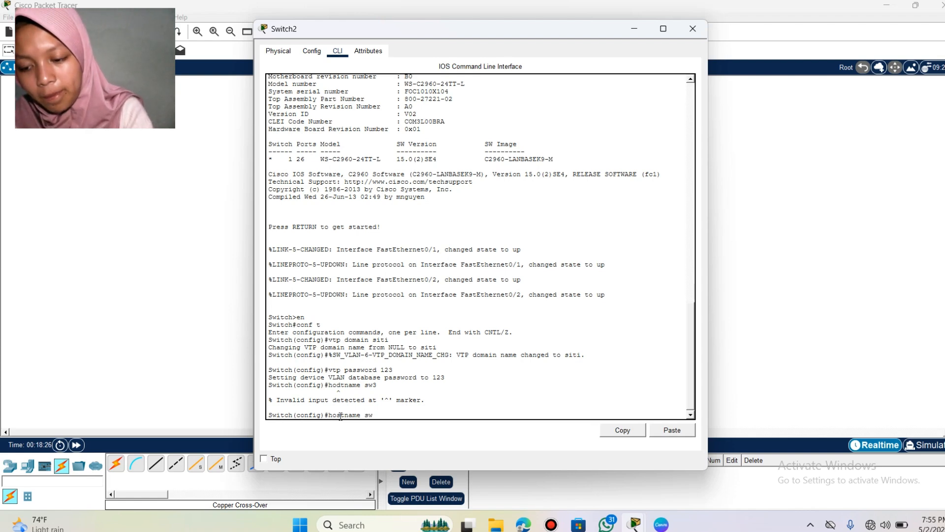
text(3)
key(Return)
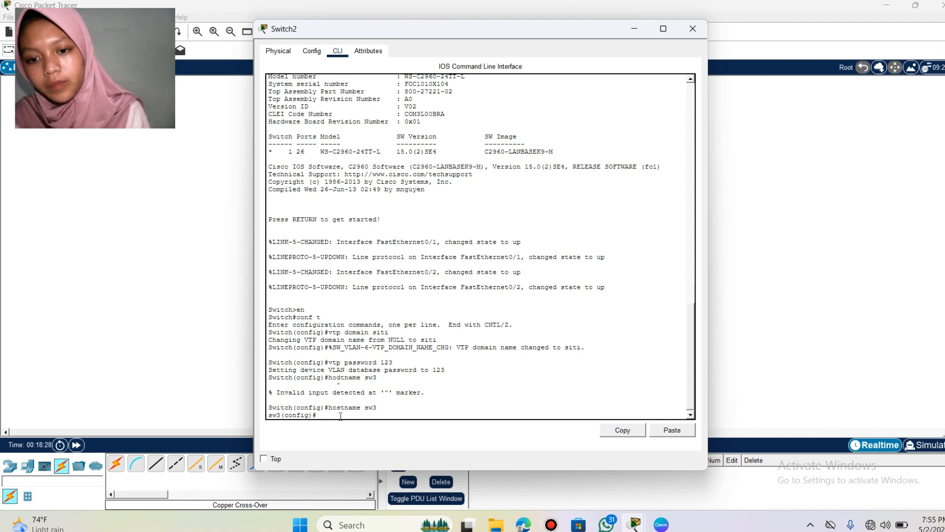
Step: Set Switch2 to VTP transparent mode
text(vtp )
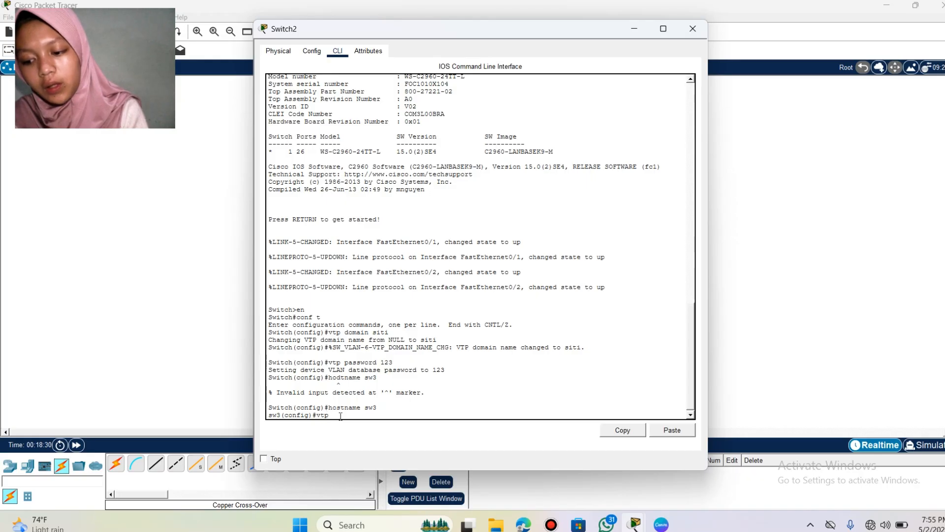
text(mode t)
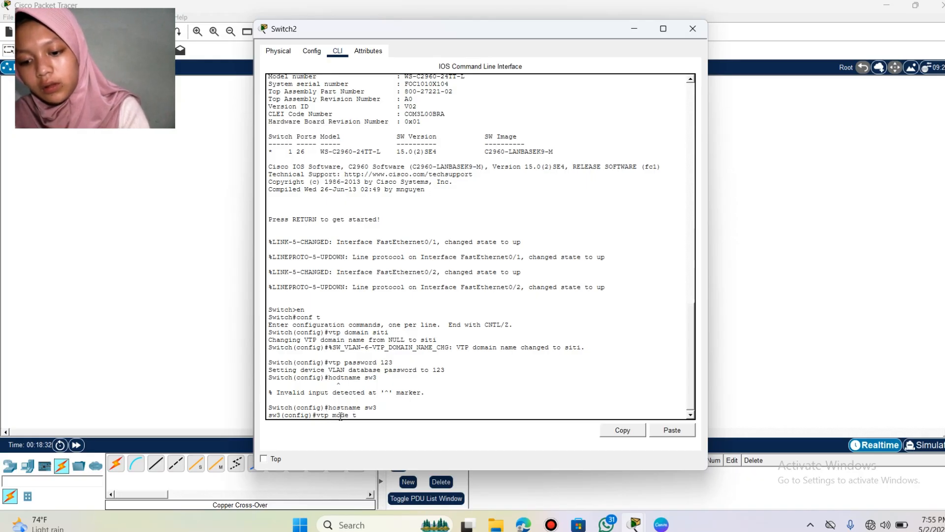
text(rans)
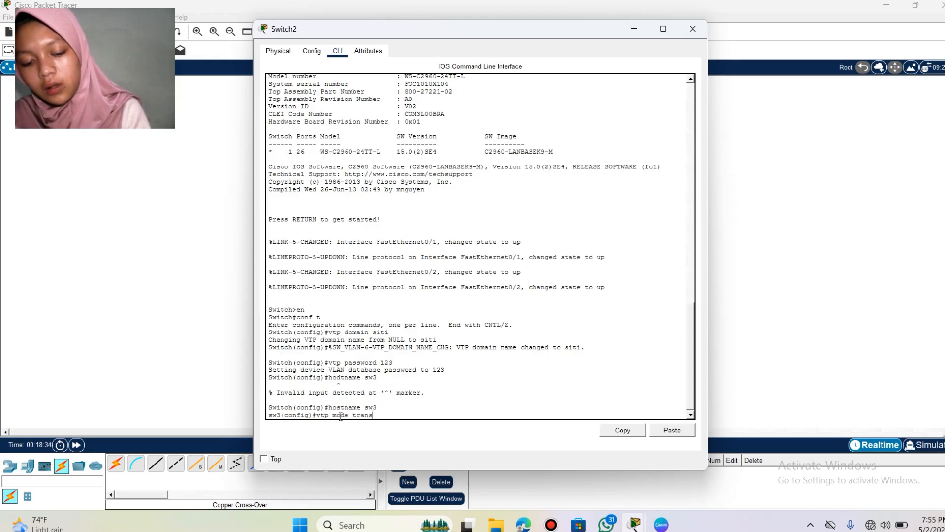
text(pare)
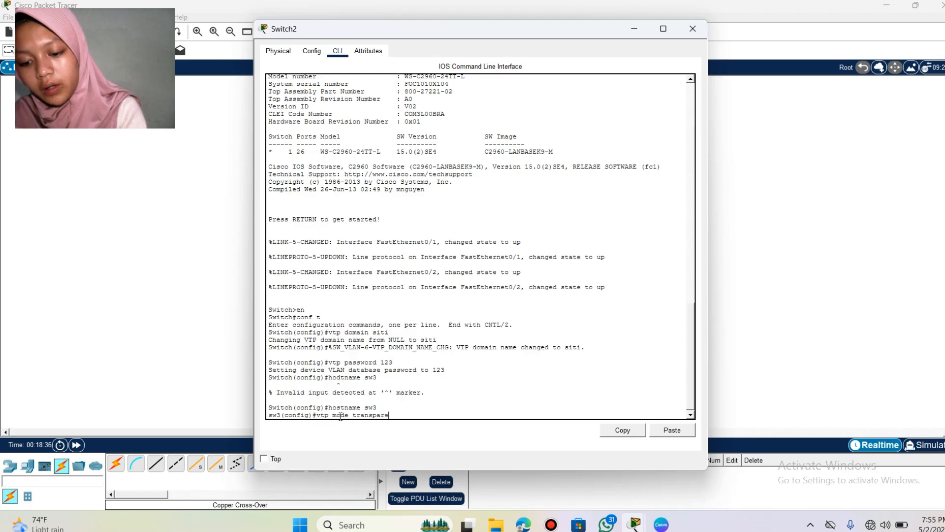
text(nt)
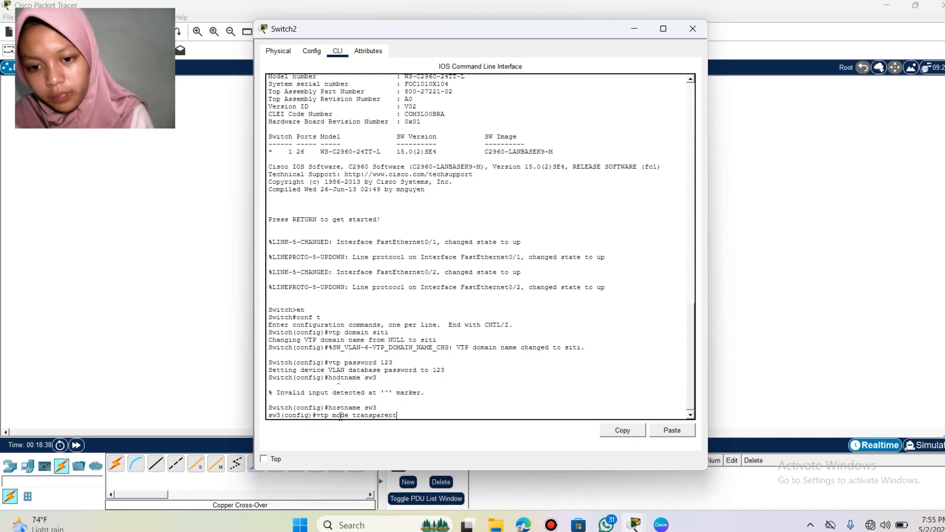
key(Return)
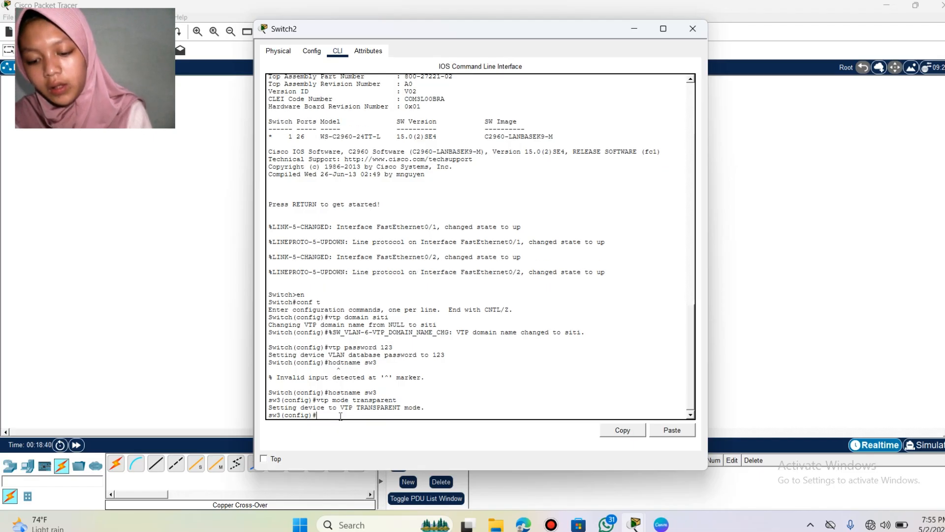
Step: Create VLANs 100, 200 and 300 on Switch2 without naming them, and close its configuration window
text(vlan)
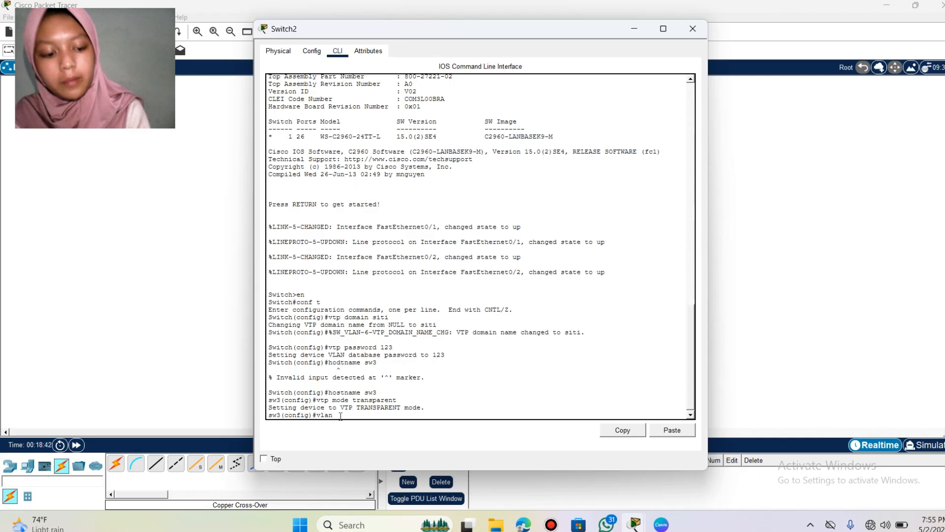
text( 100)
key(Return)
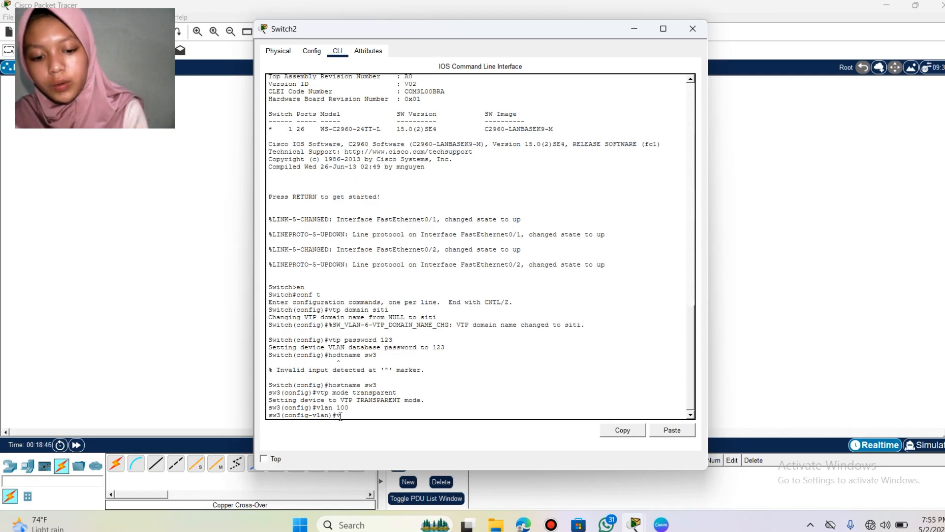
text(vlan)
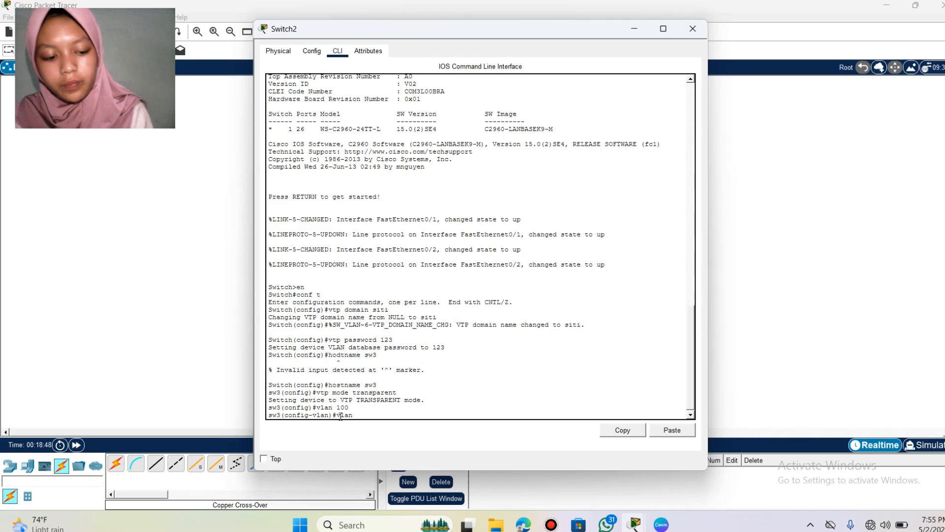
text( 200)
key(Return)
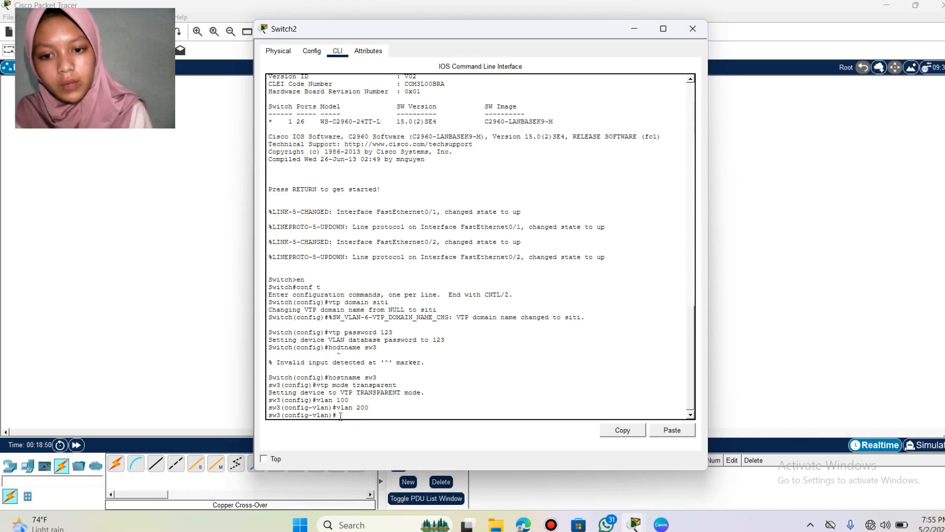
text(vlan)
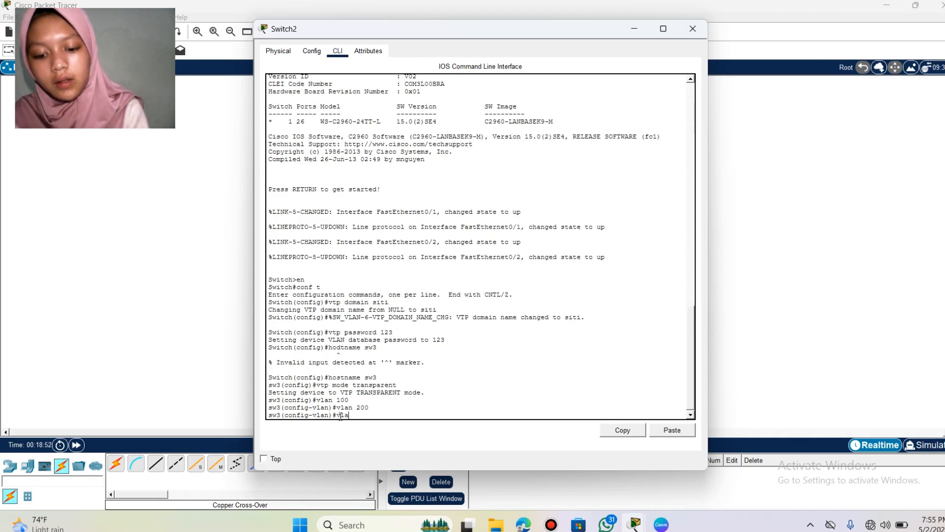
text( 300)
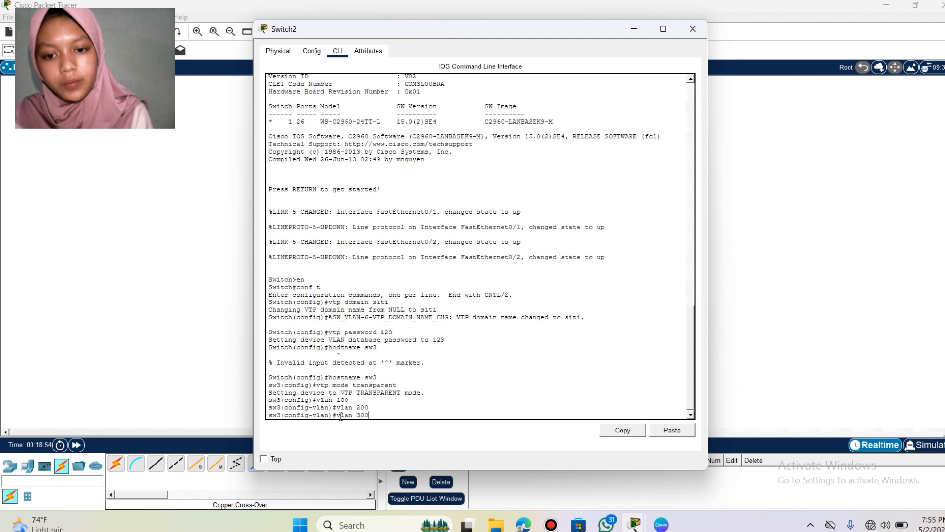
key(Return)
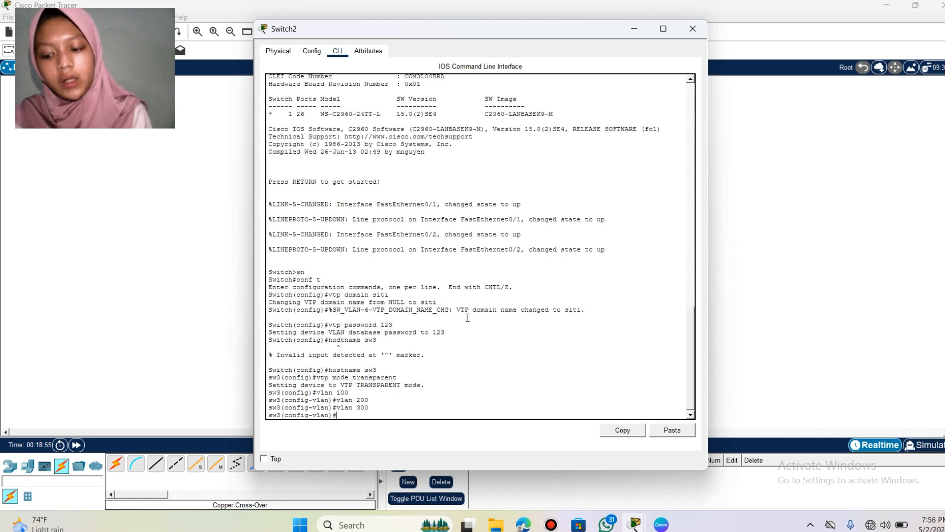
click(693, 28)
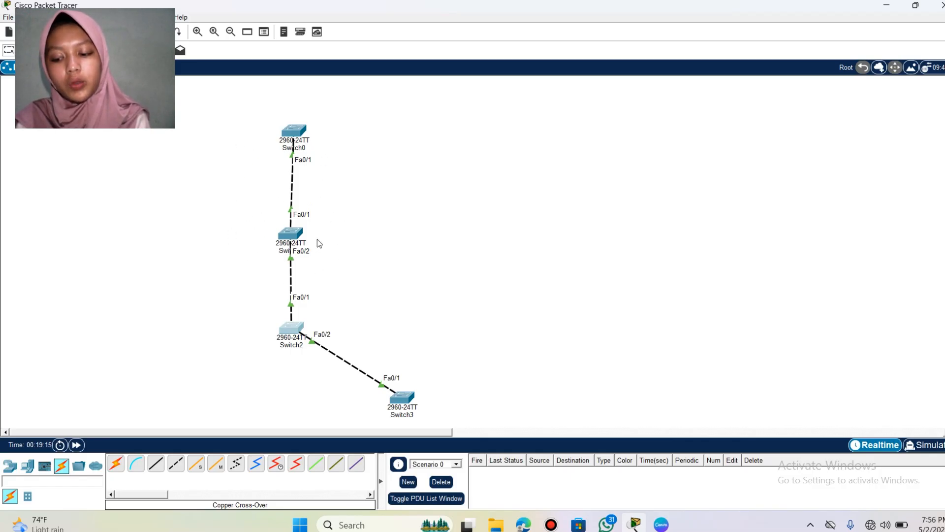
Step: Set interface fa0/1 on Switch0 to switchport trunk mode, then close its configuration window
click(296, 131)
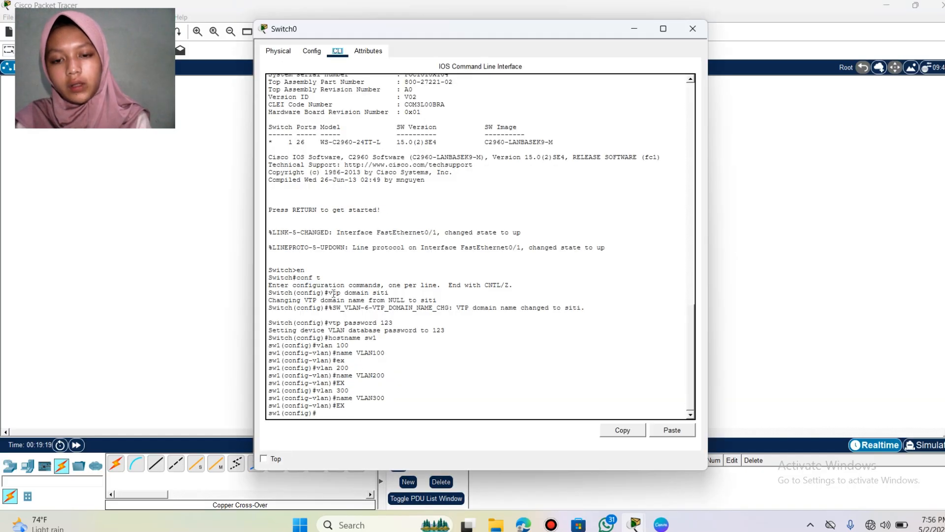
click(327, 413)
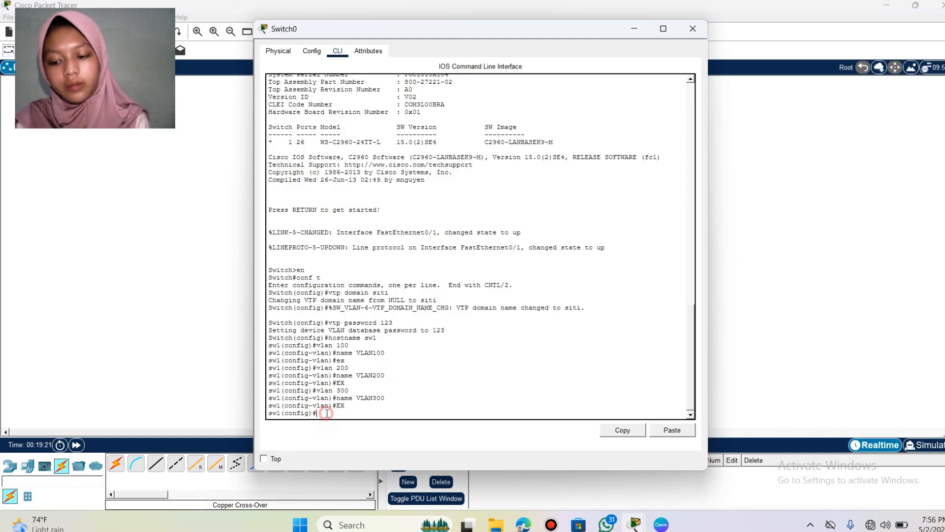
text(int )
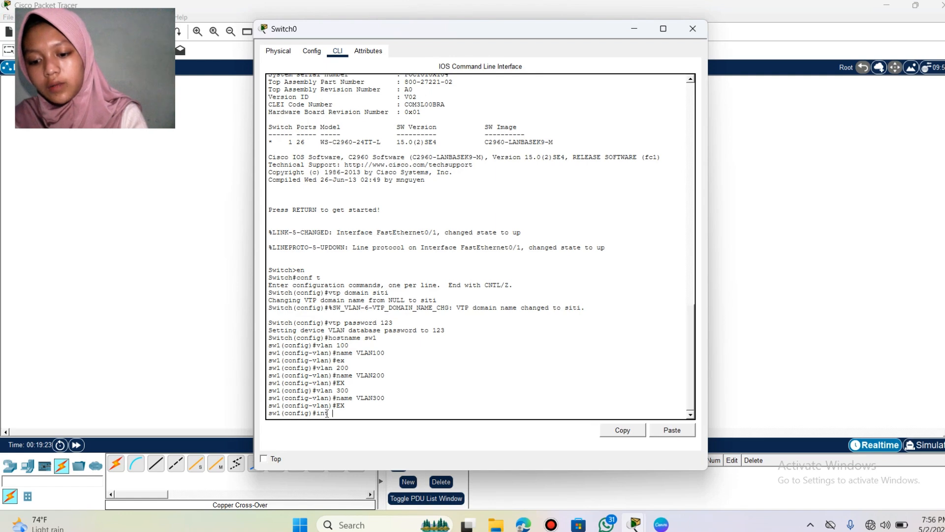
text(fa)
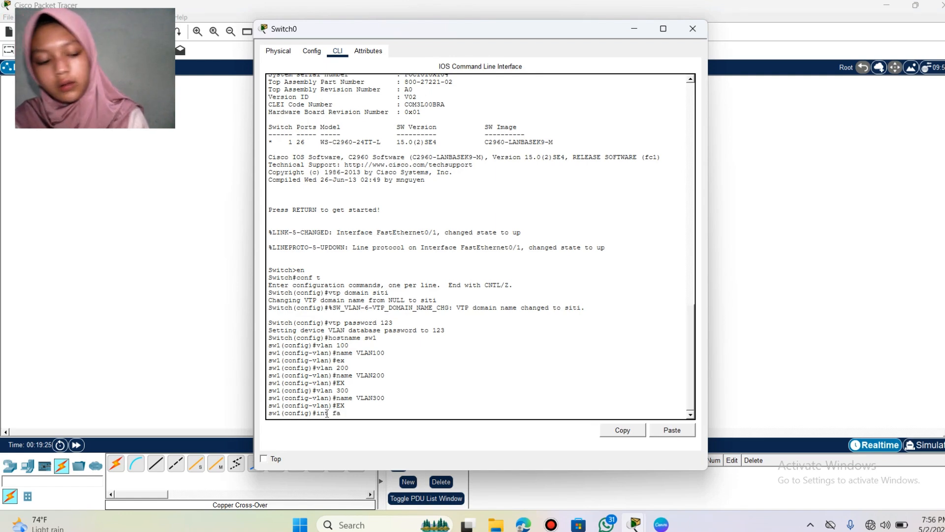
text(0/1)
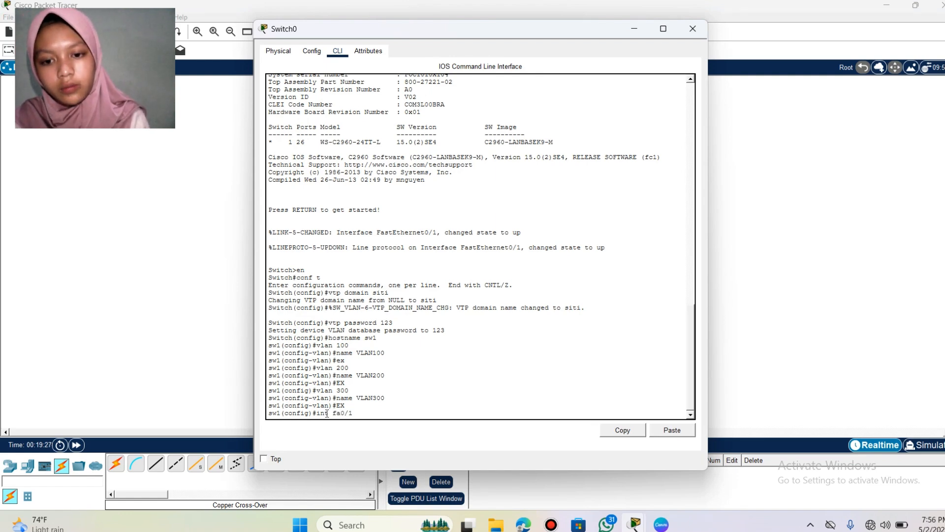
key(Return)
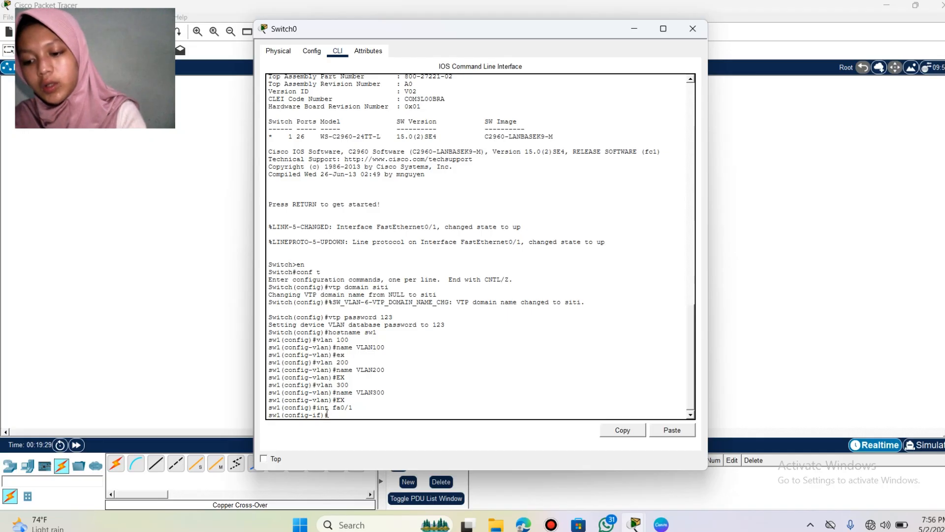
text(switch)
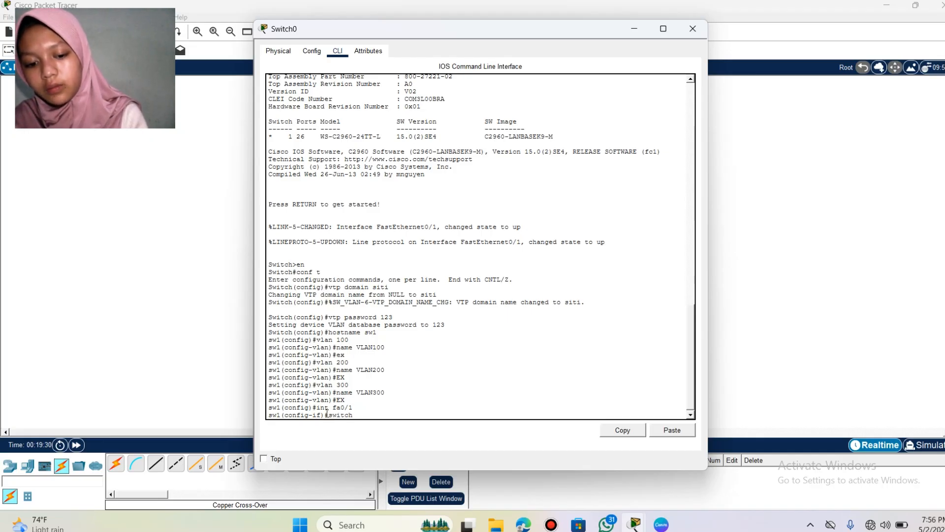
text(port)
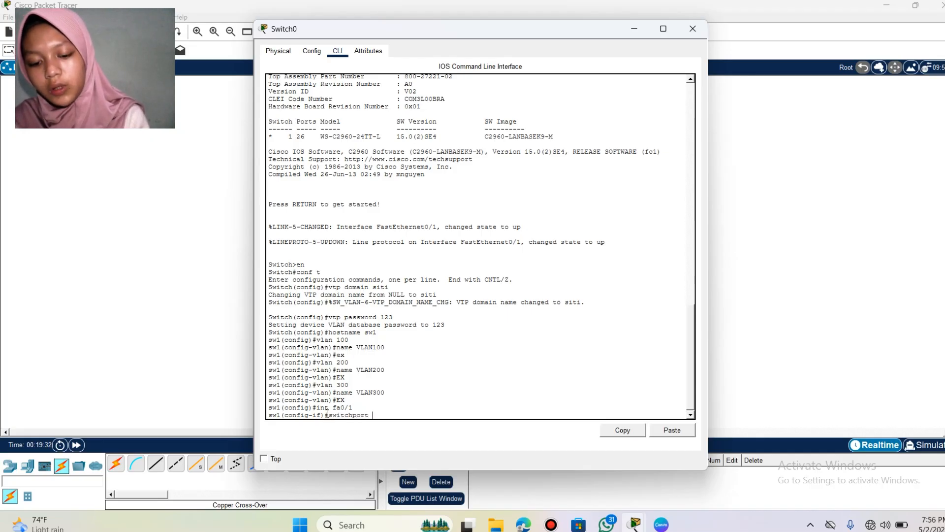
text( mode trunk)
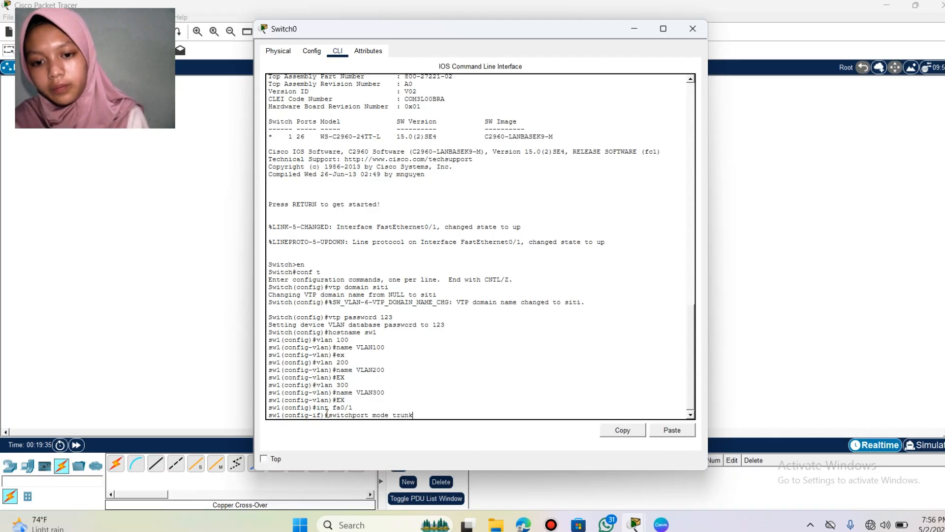
key(Return)
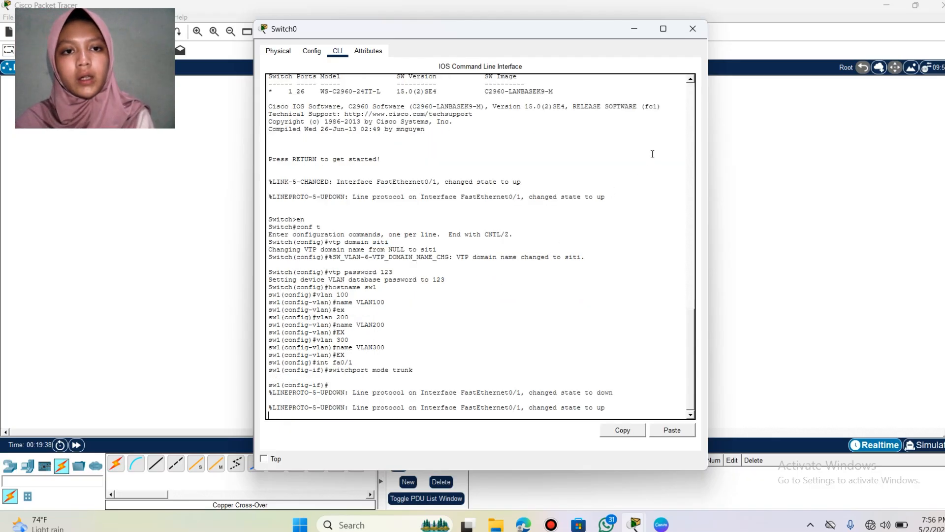
click(692, 29)
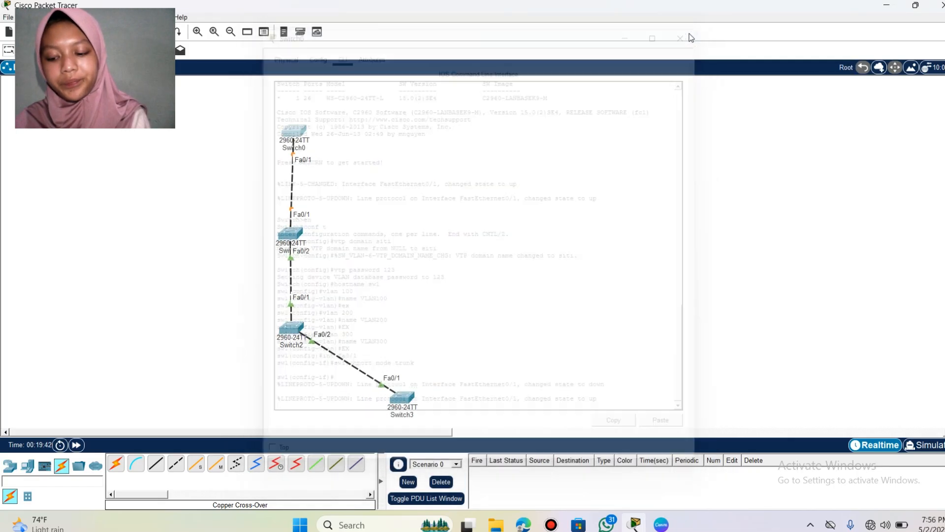
Step: Set interface fa0/1 on Switch1 to switchport trunk mode and close its configuration window
click(294, 235)
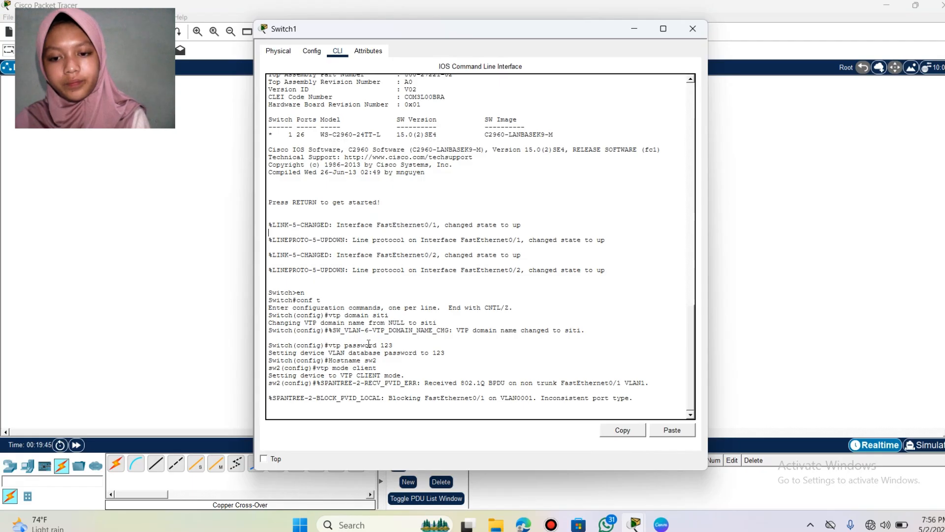
key(Return)
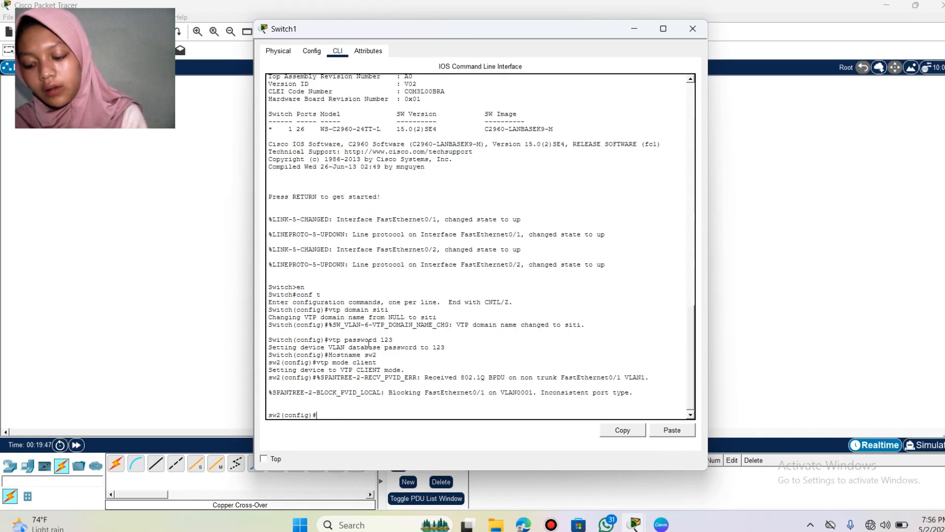
text(int fa0)
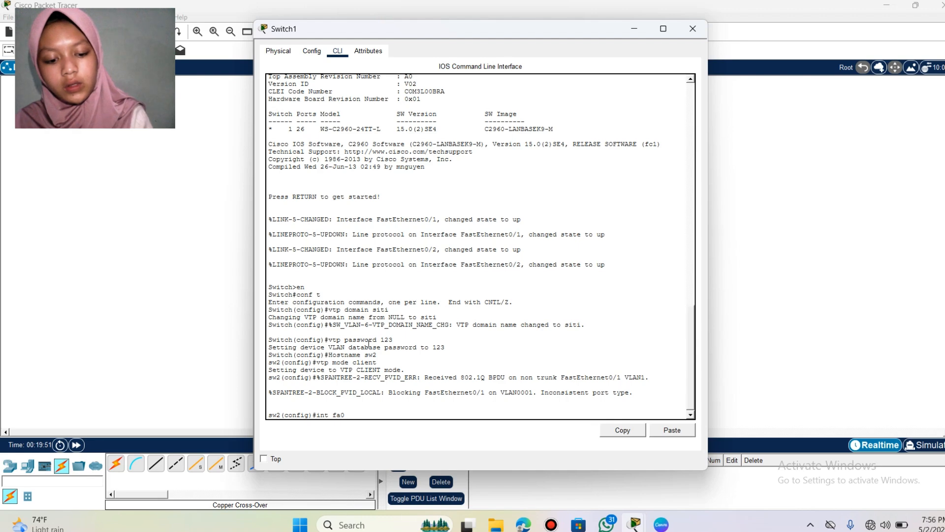
text(/1)
key(Return)
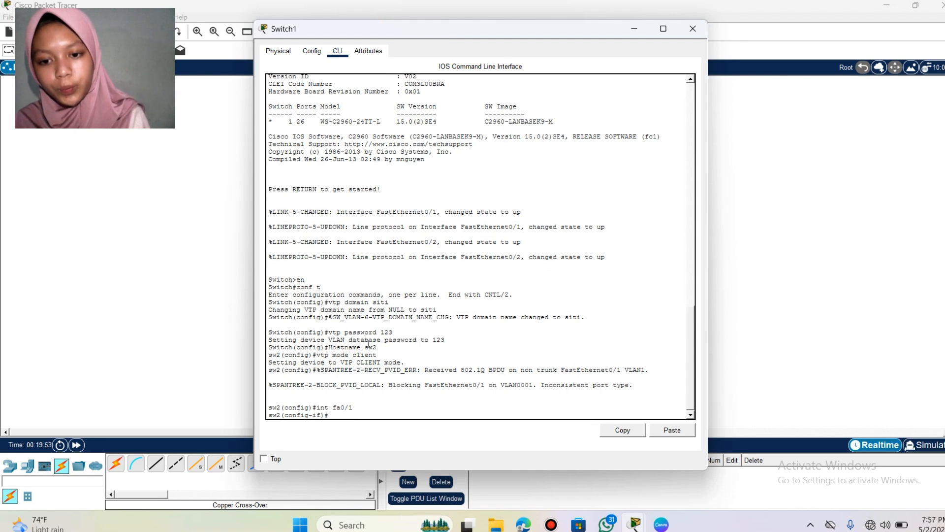
text(swi)
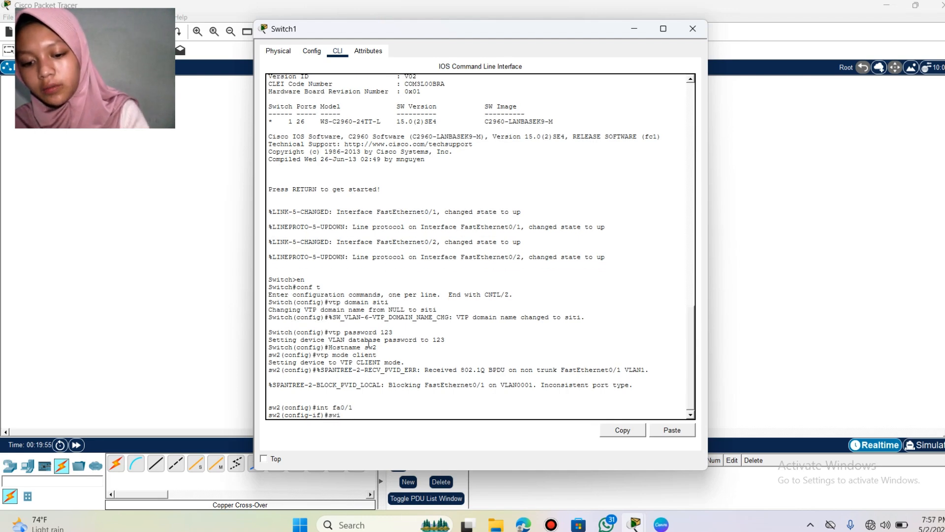
text(tchpor)
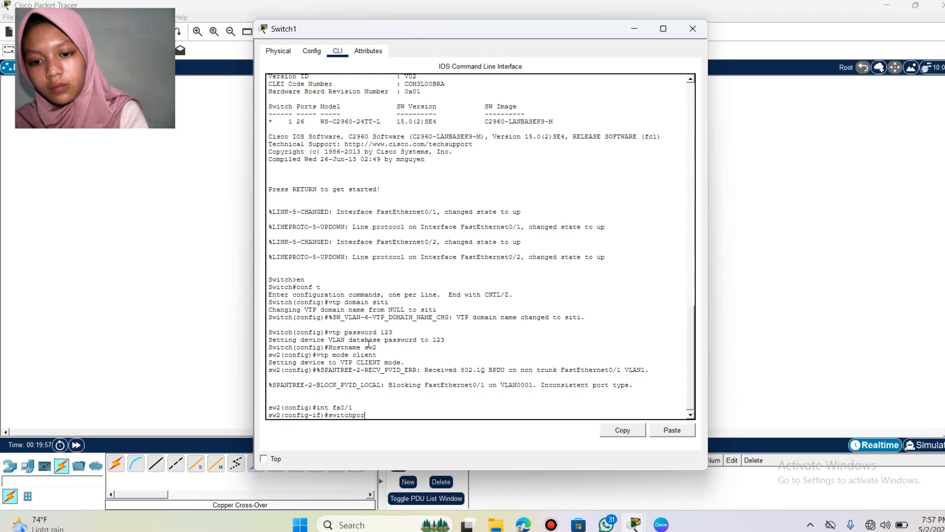
text(t mode )
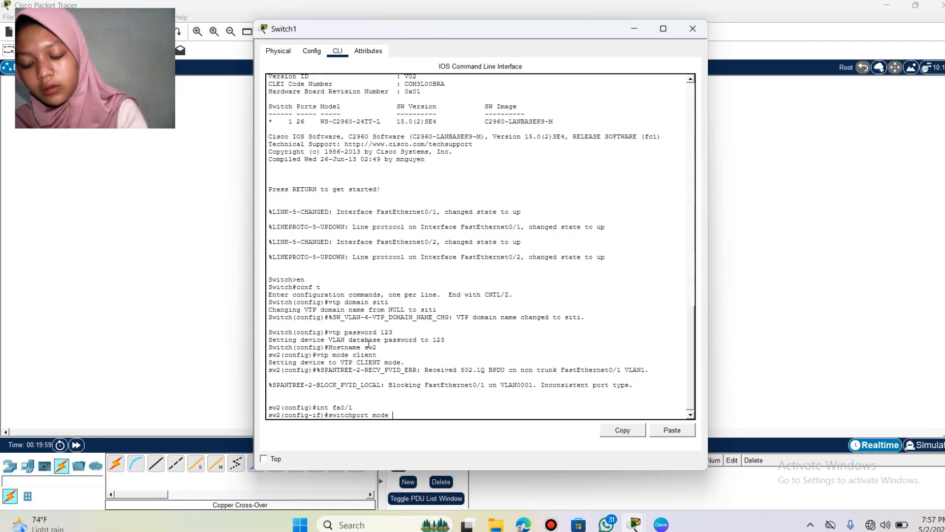
text(trunk)
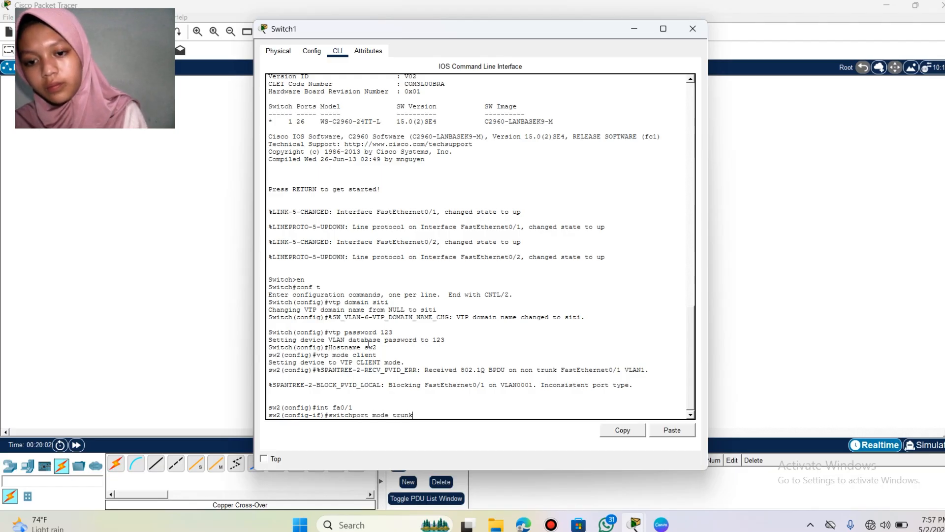
key(Return)
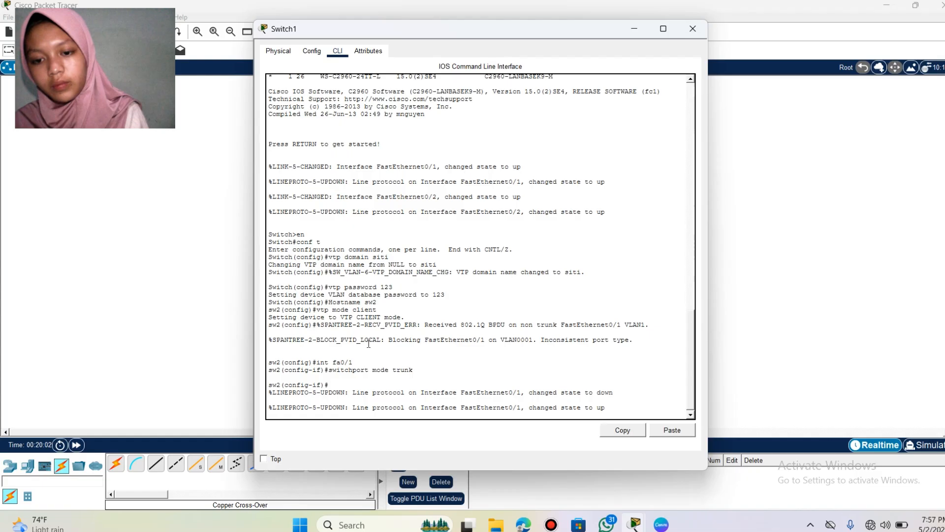
click(700, 39)
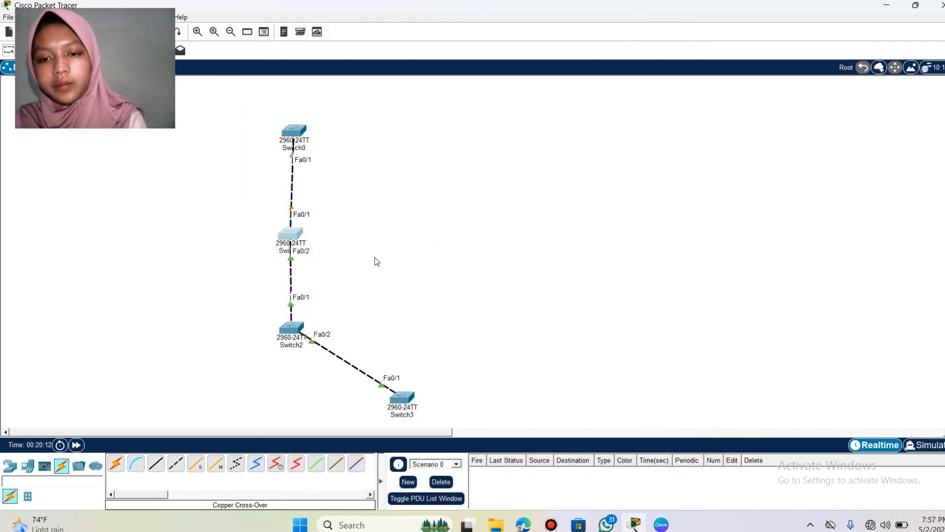
Step: Reopen Switch1's command line and bring up a fresh interface configuration prompt
click(294, 241)
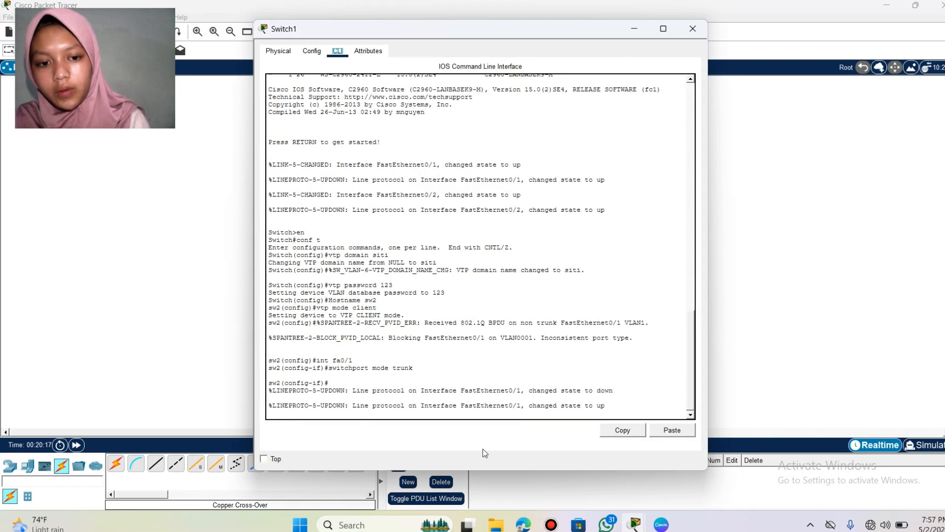
click(621, 408)
key(Return)
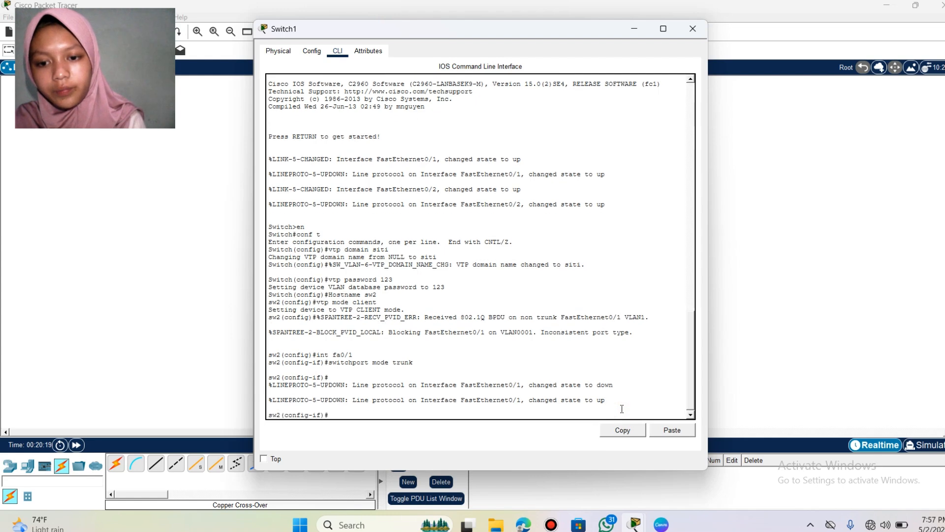
Step: Try to run the command "interface mode trunk" on Switch1
text(int)
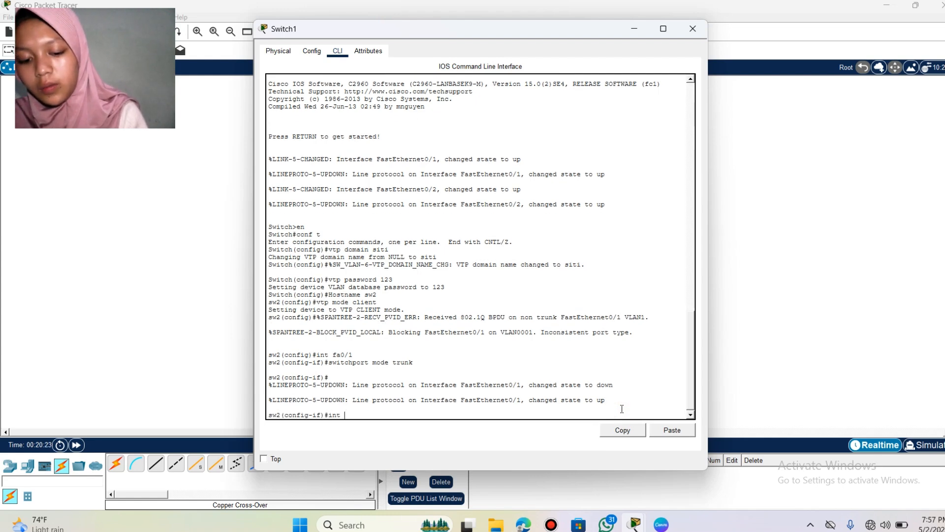
text( mo)
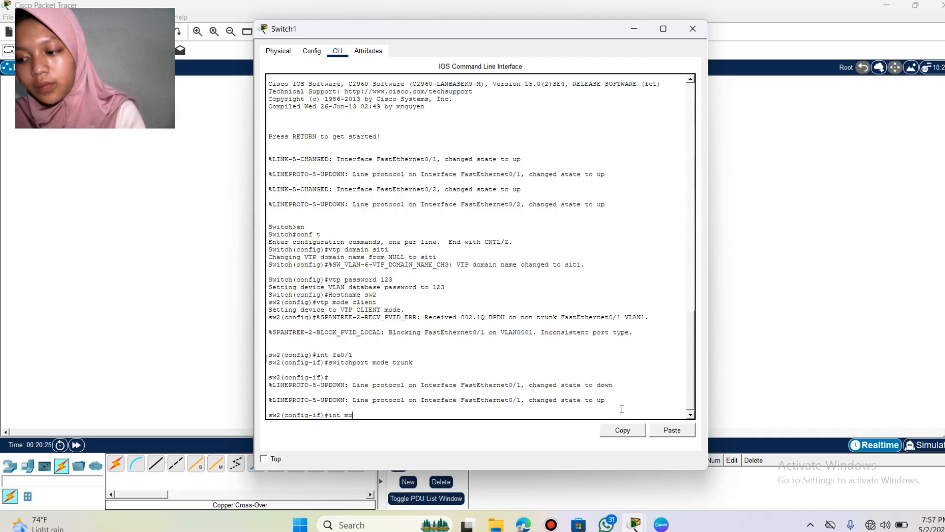
text( trunk)
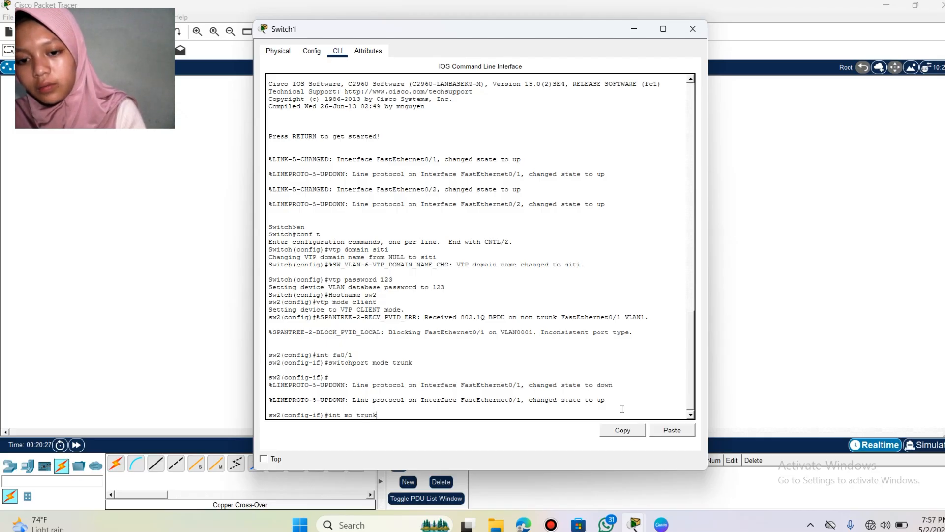
key(BackSpace)
key(BackSpace)
key(BackSpace)
key(BackSpace)
key(BackSpace)
key(BackSpace)
key(BackSpace)
key(BackSpace)
key(BackSpace)
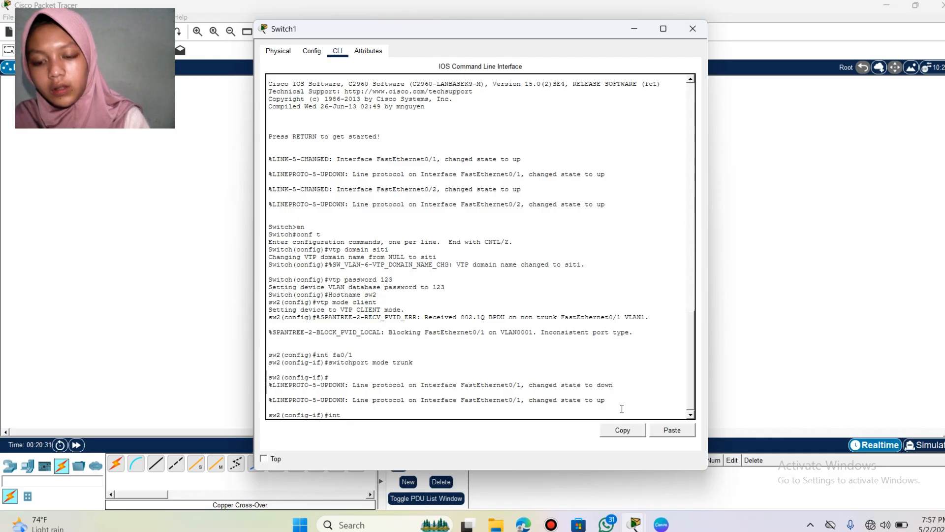
text(erf)
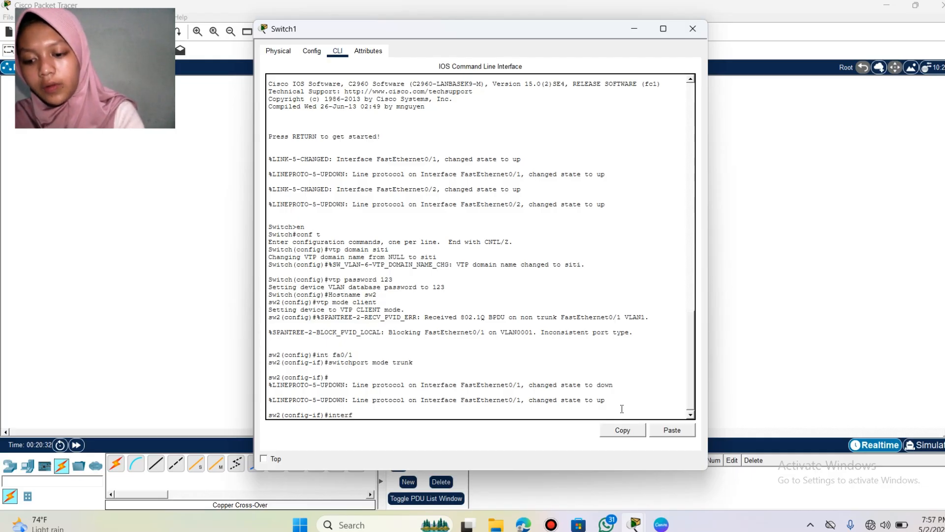
text(ace m)
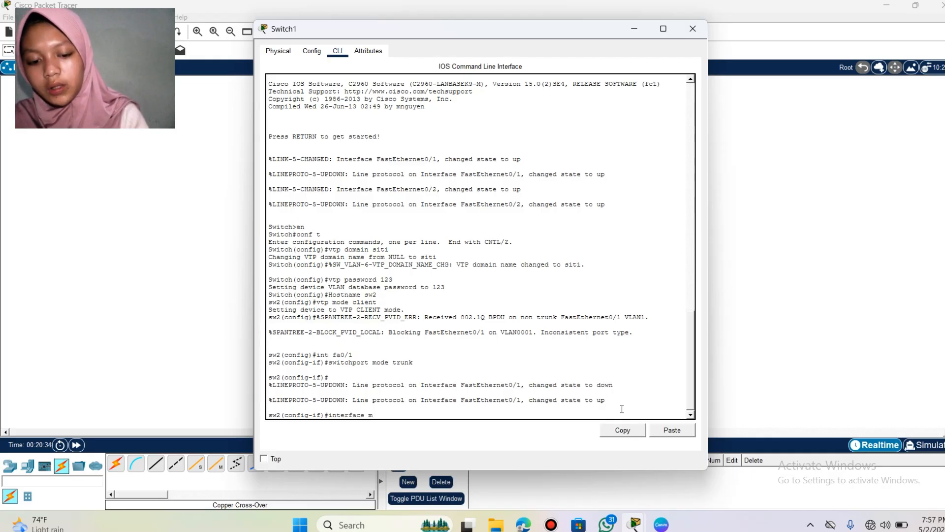
text(ode trun)
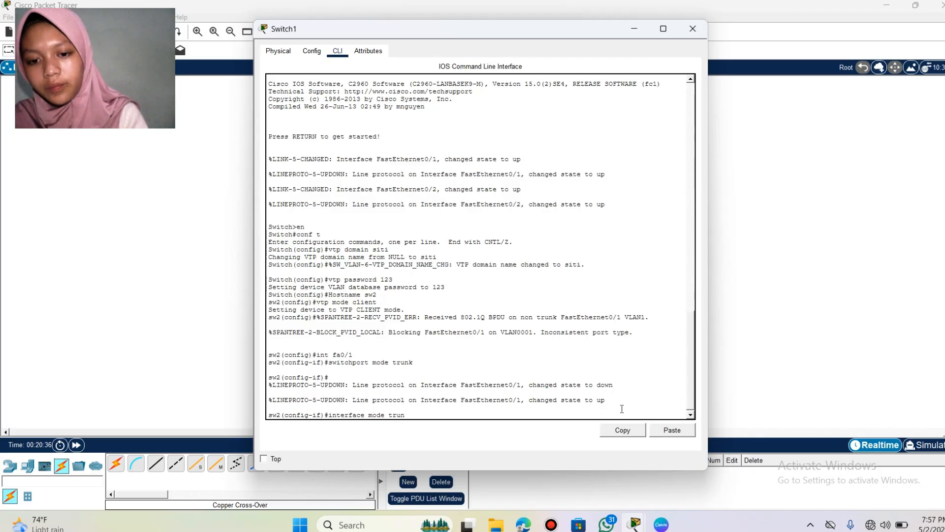
text(k)
key(Return)
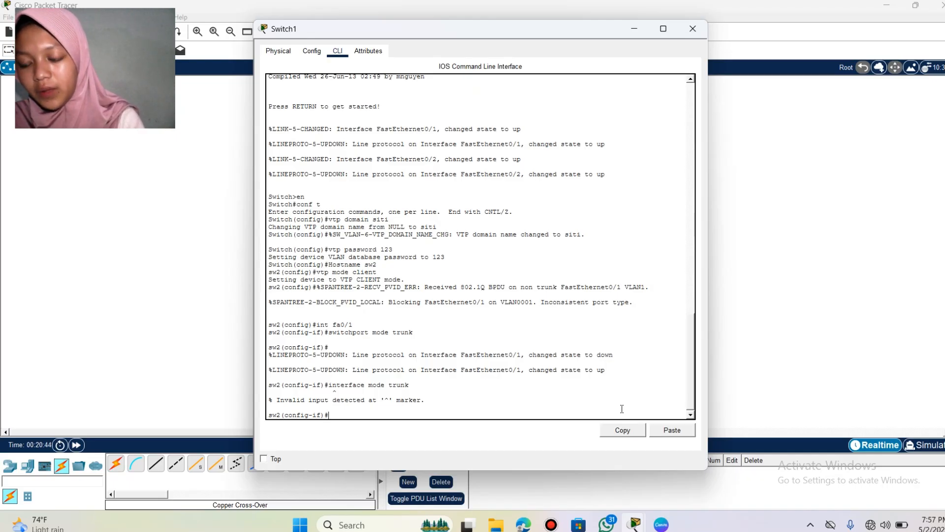
Step: Set interface fa0/2 on Switch1 to switchport trunk mode and close its configuration window
text(int)
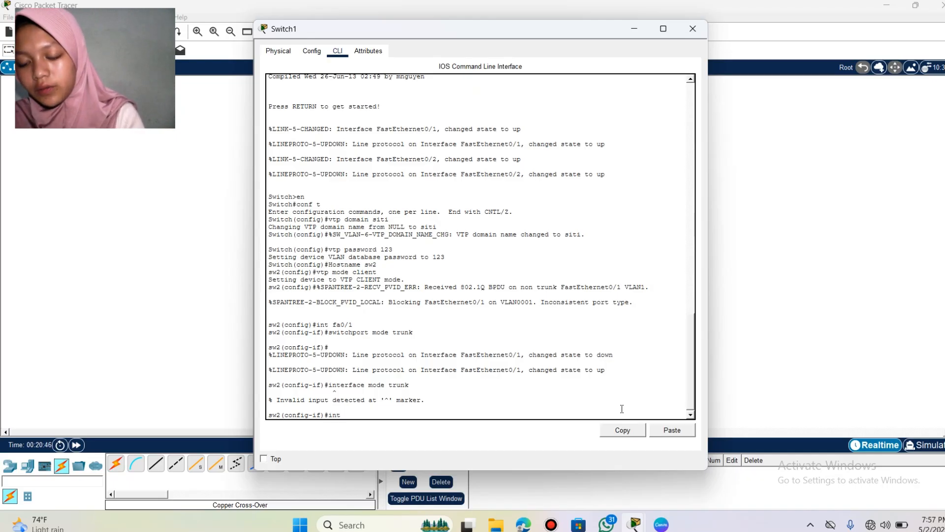
text( fa0)
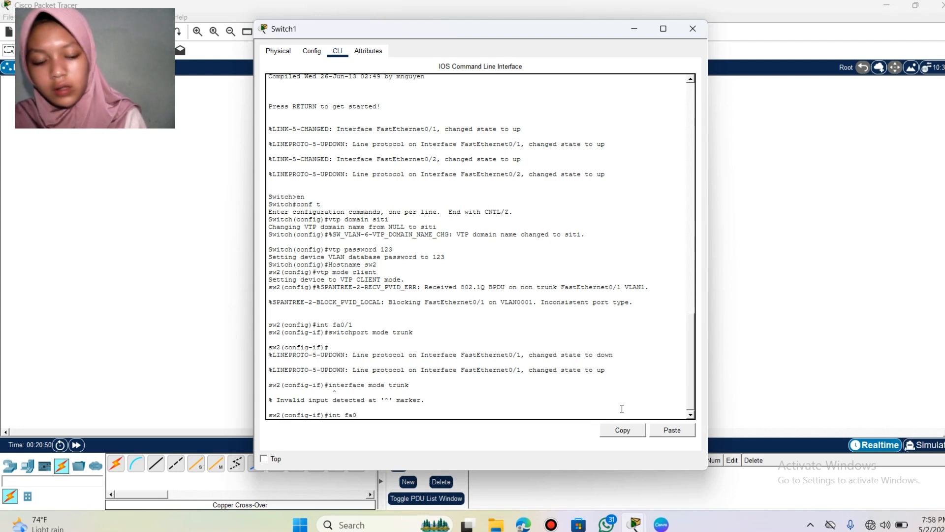
text(/2)
key(Return)
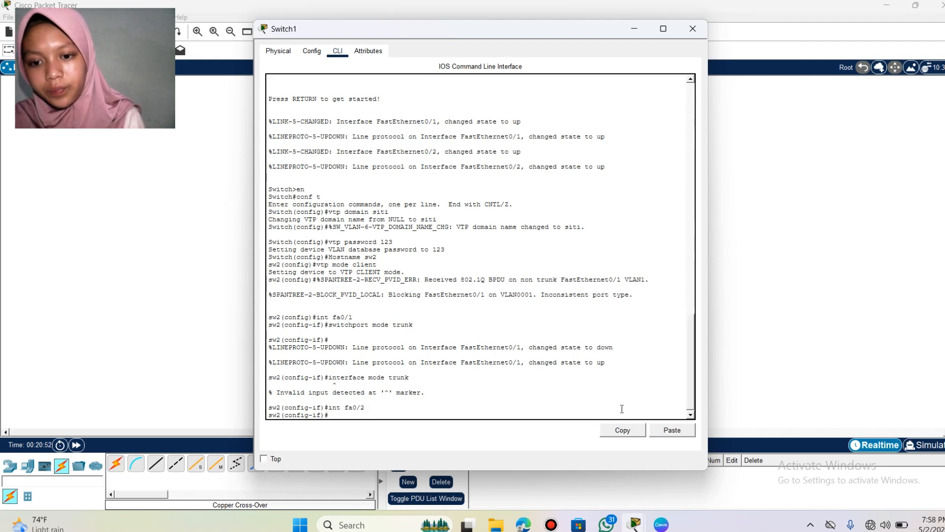
text(sw )
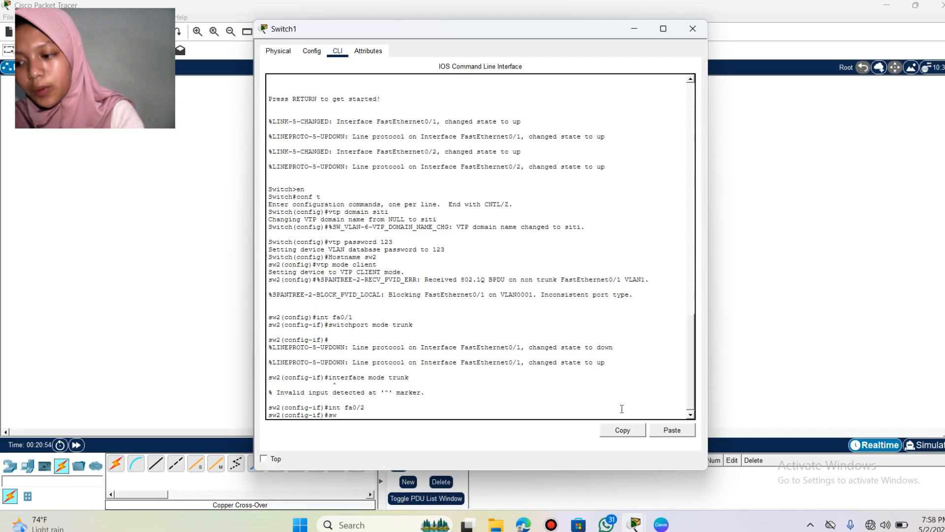
text(mo tr)
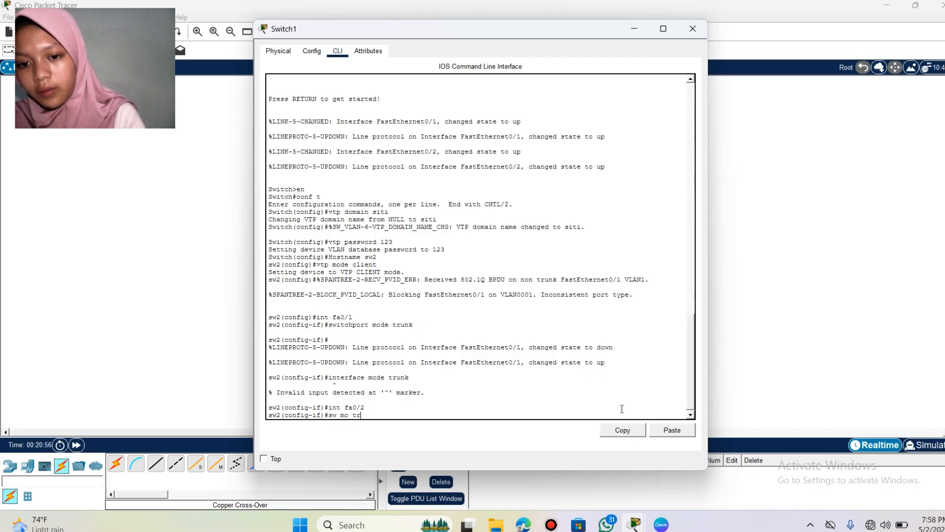
key(Return)
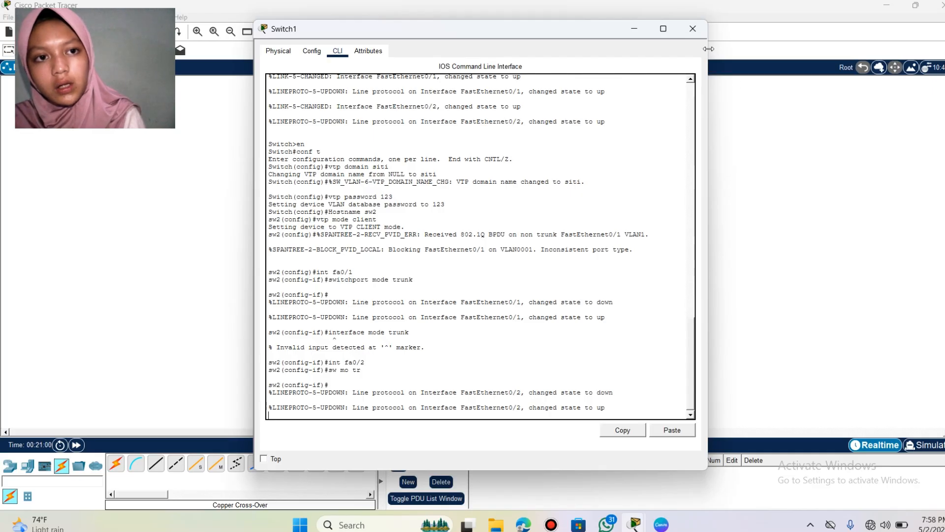
click(693, 29)
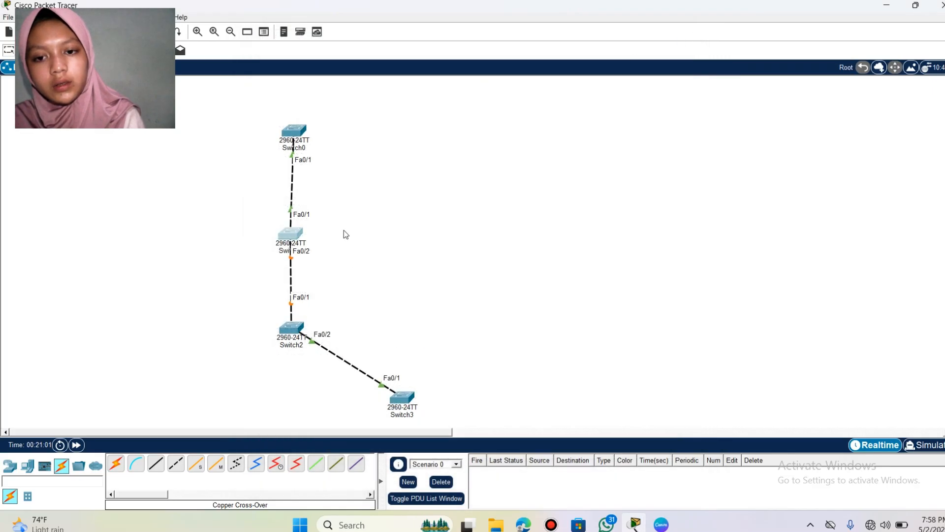
Step: Open Switch2's command line and set its interface fa0/3 to switchport trunk mode
click(295, 320)
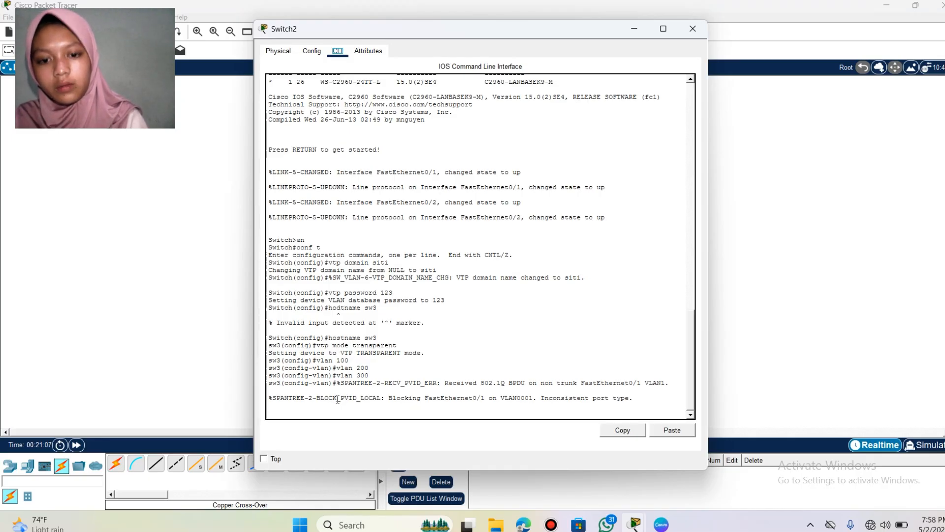
click(638, 398)
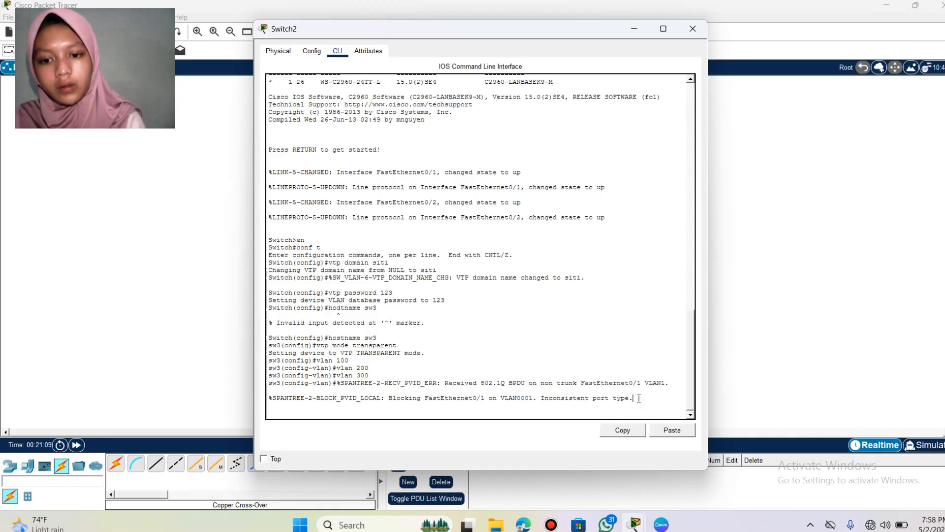
key(Return)
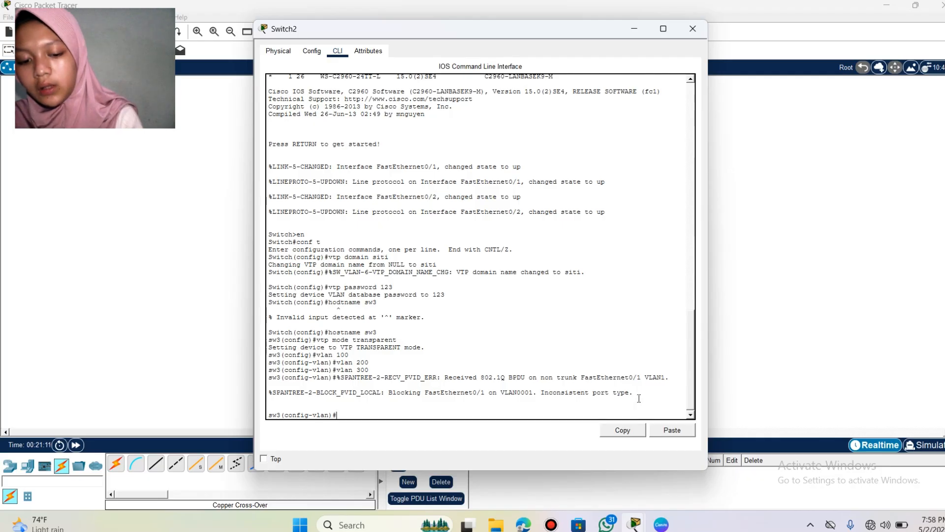
text(int f)
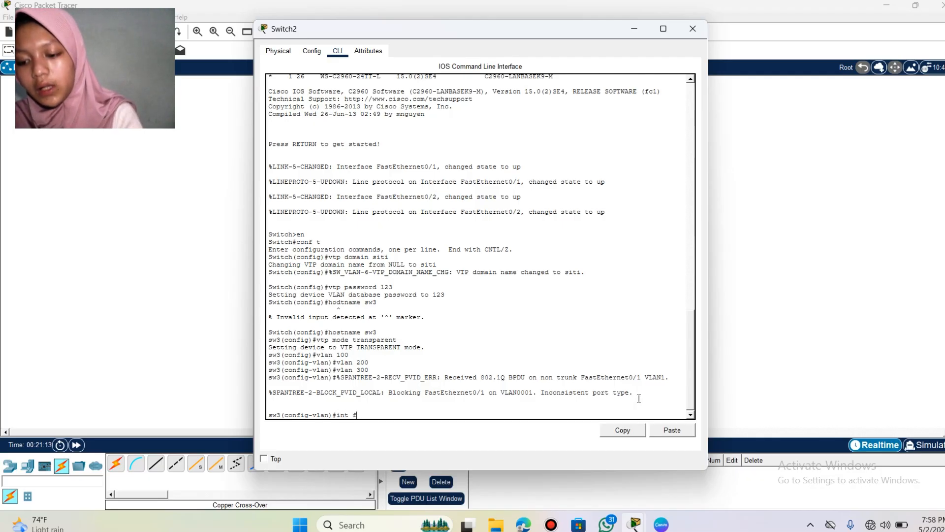
text(a0)
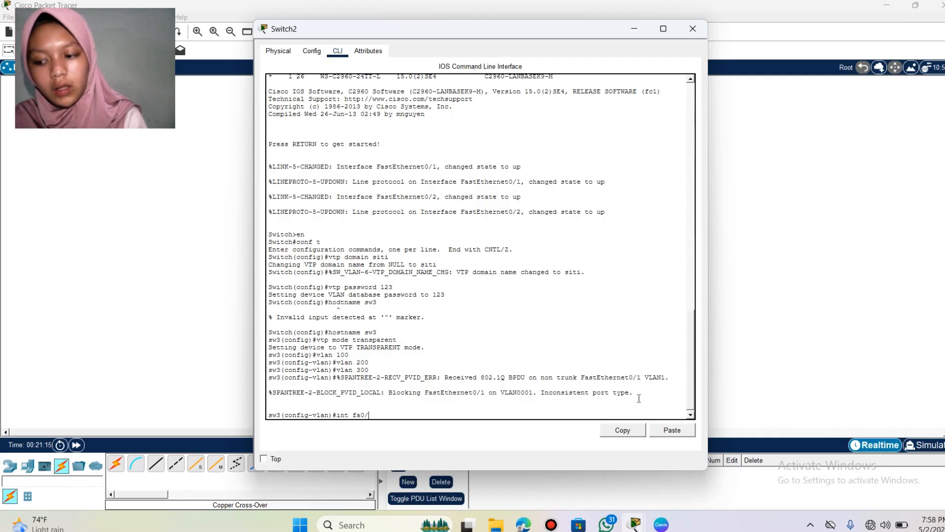
text(/3)
key(Return)
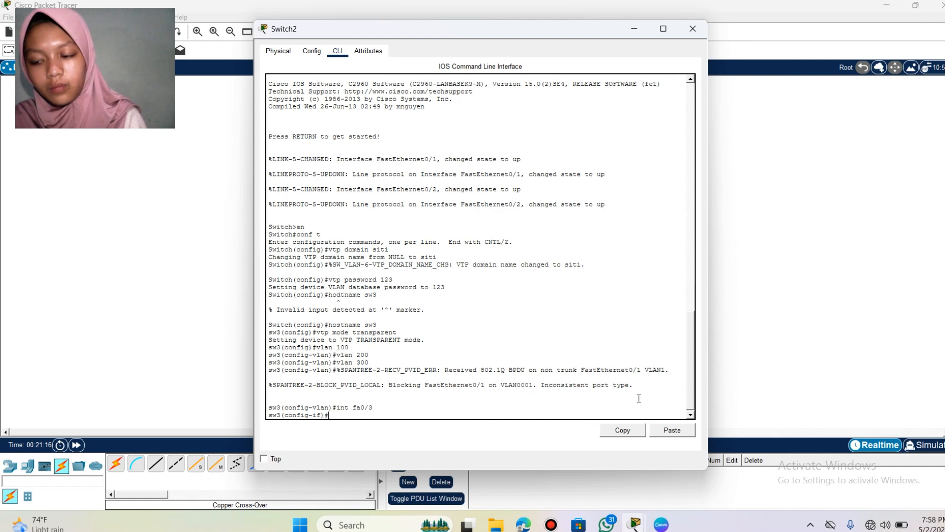
text(sw )
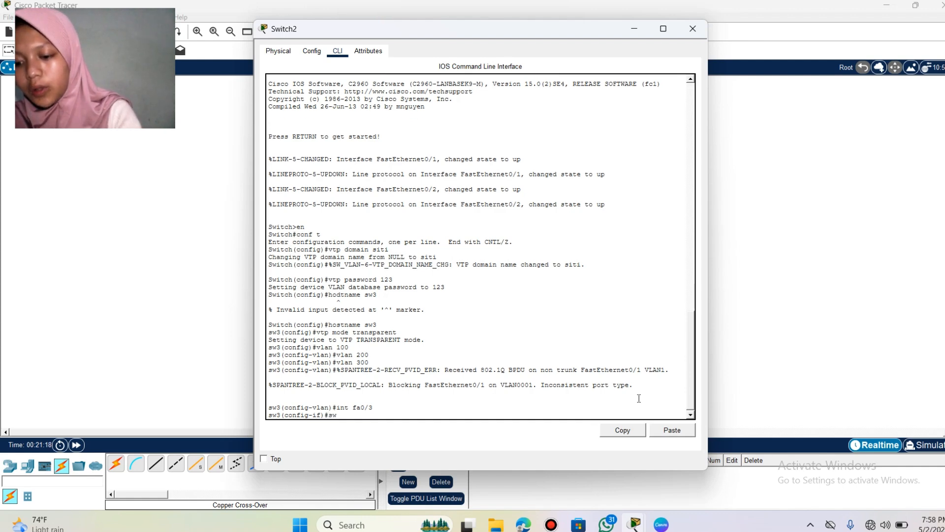
text(mo t)
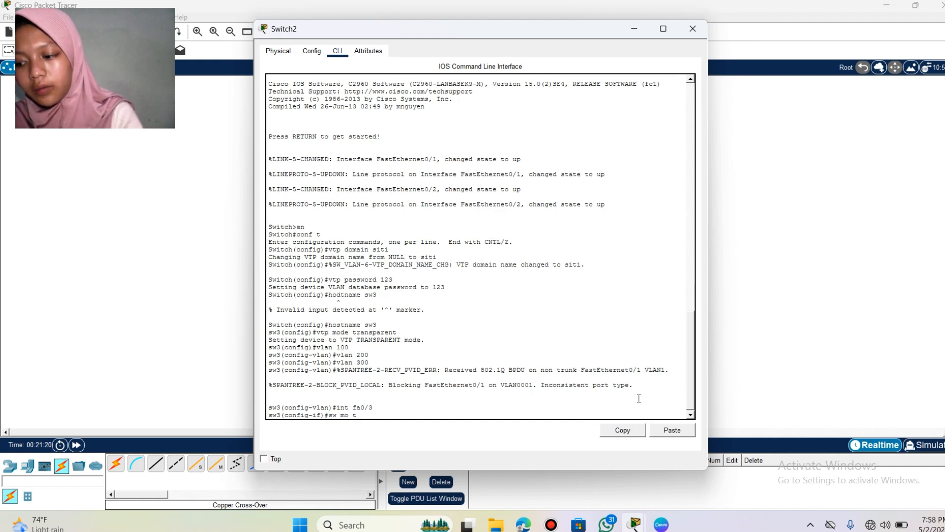
text(r)
key(Return)
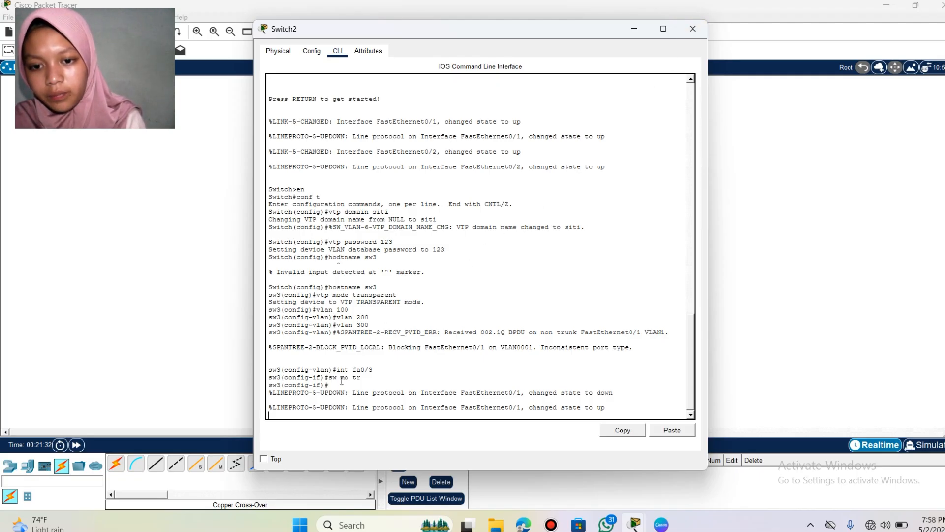
key(Return)
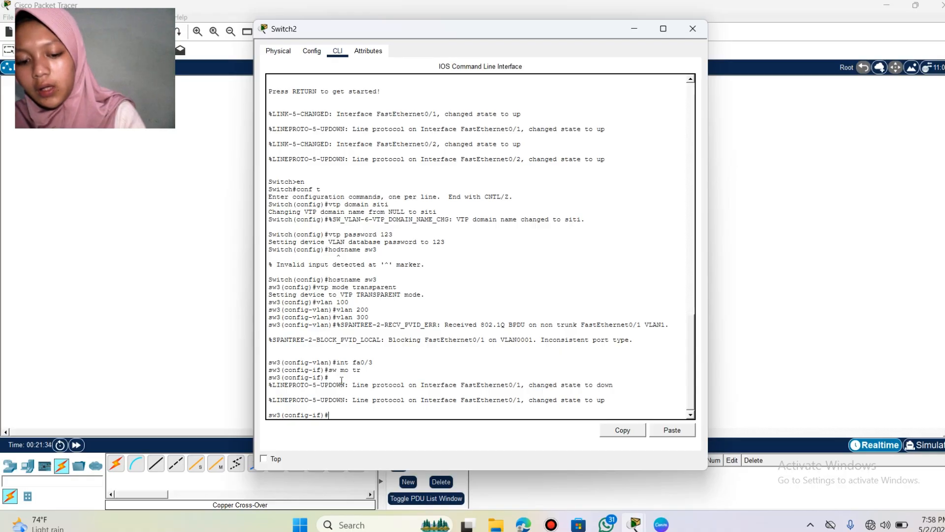
Step: Set interface fa0/2 on Switch2 to switchport trunk mode and close its configuration window
text(int f)
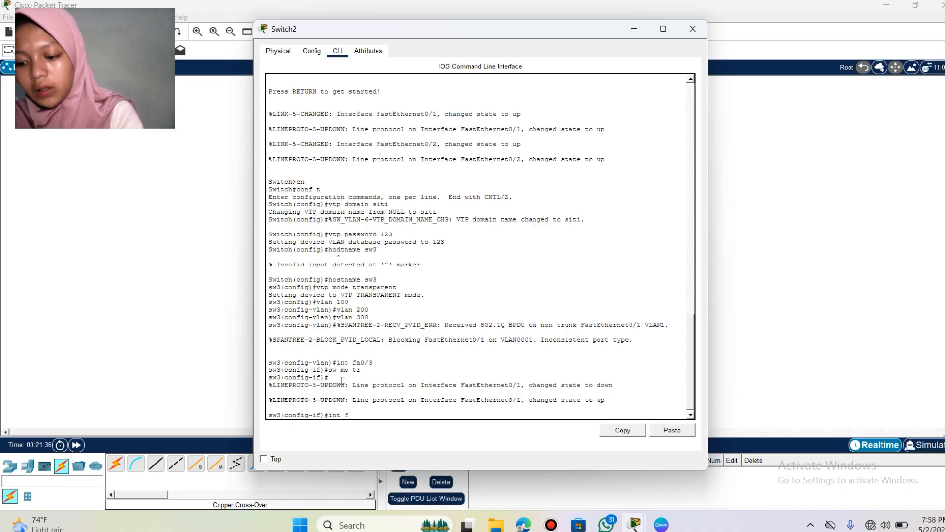
text(a0)
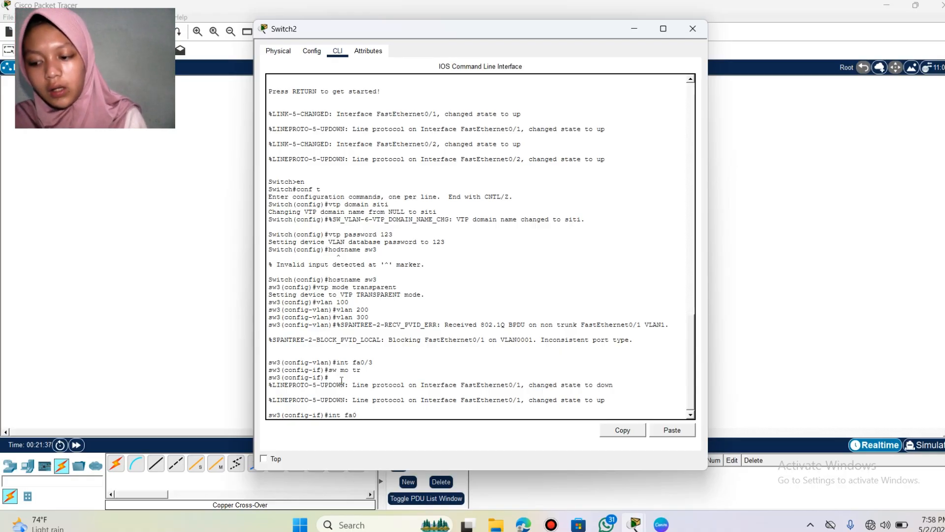
text(/2)
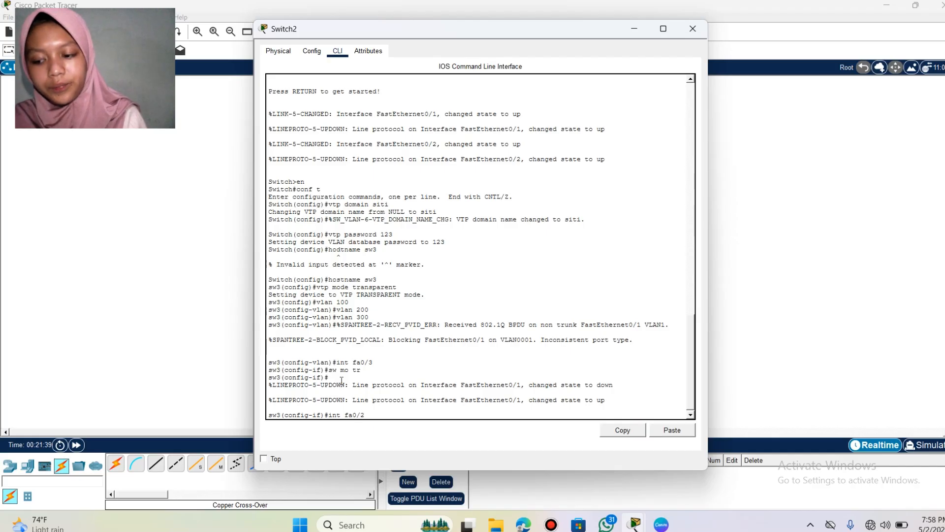
key(Return)
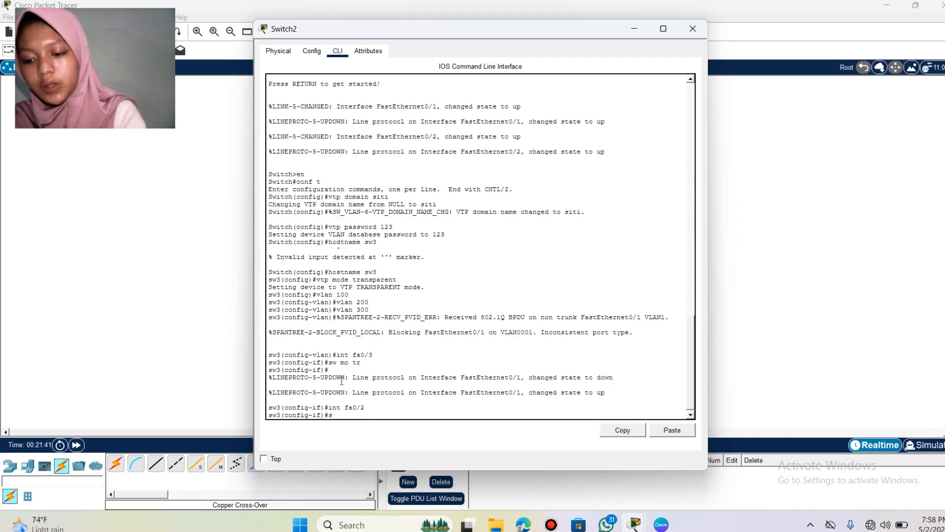
text(sw mo)
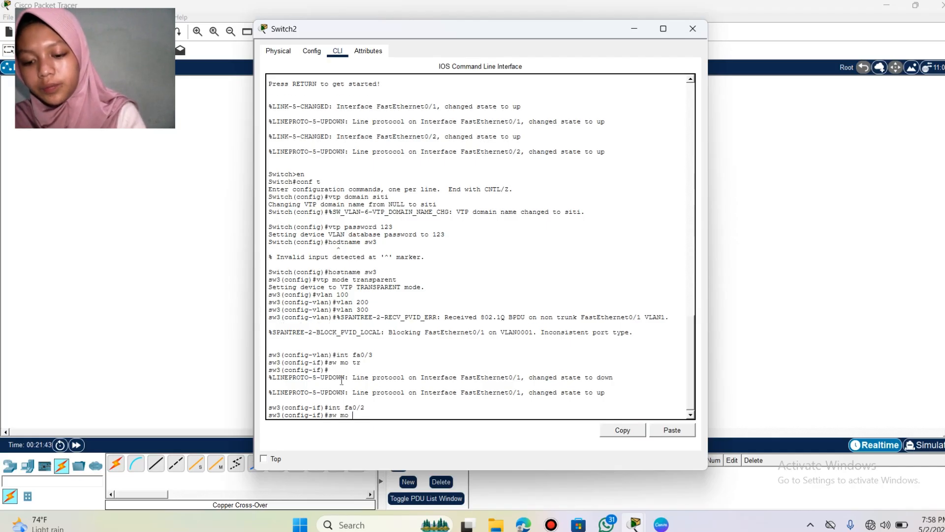
text( tr)
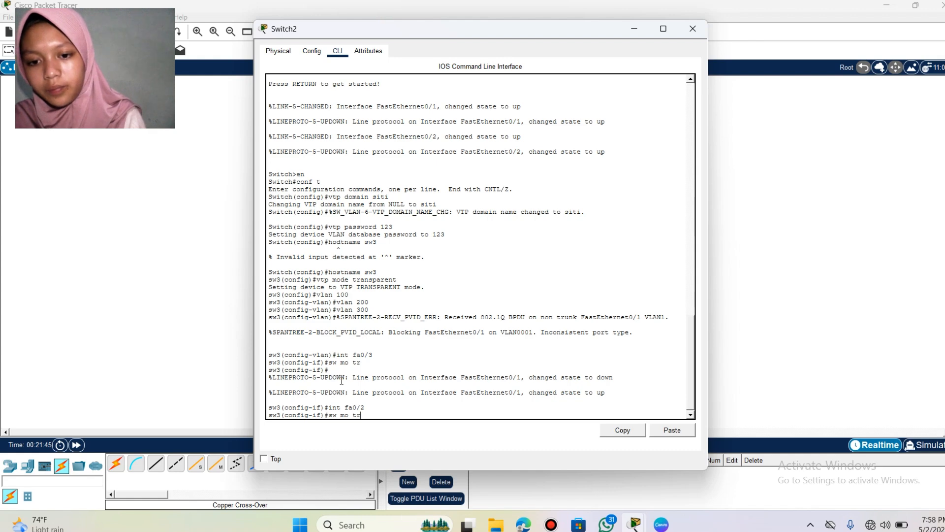
key(Return)
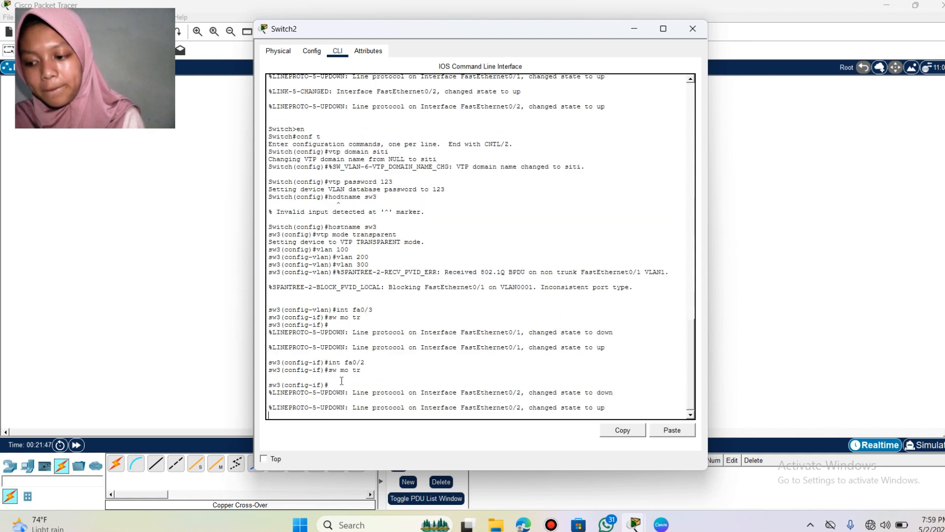
key(Return)
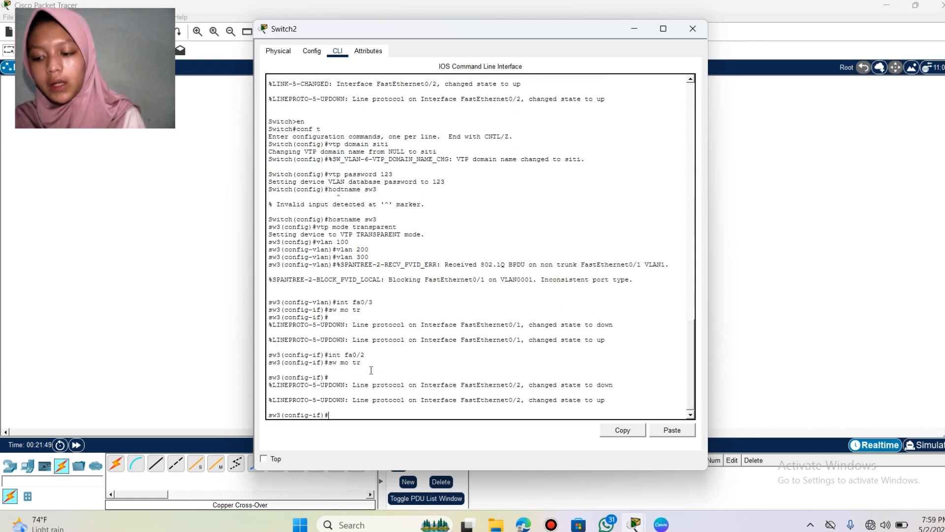
click(704, 35)
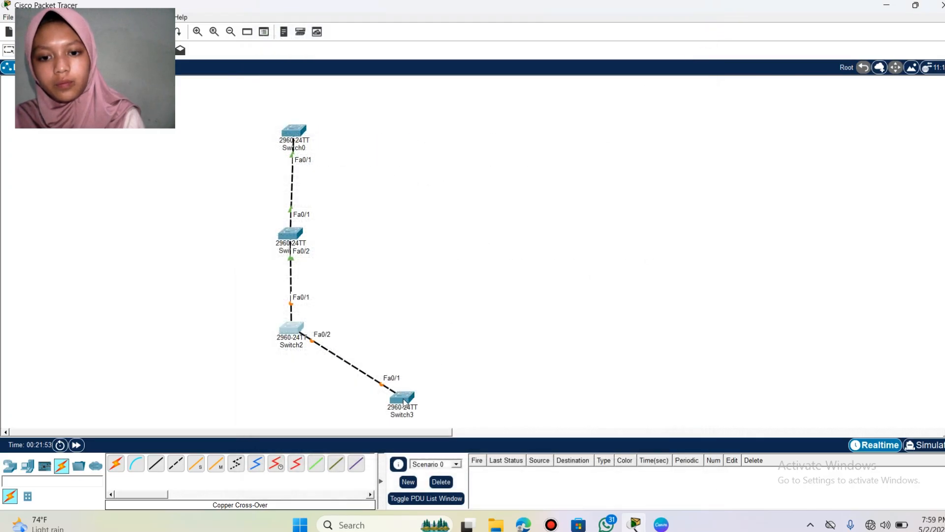
Step: Set interface fa0/1 on Switch3 to switchport trunk mode and close its configuration window
click(403, 398)
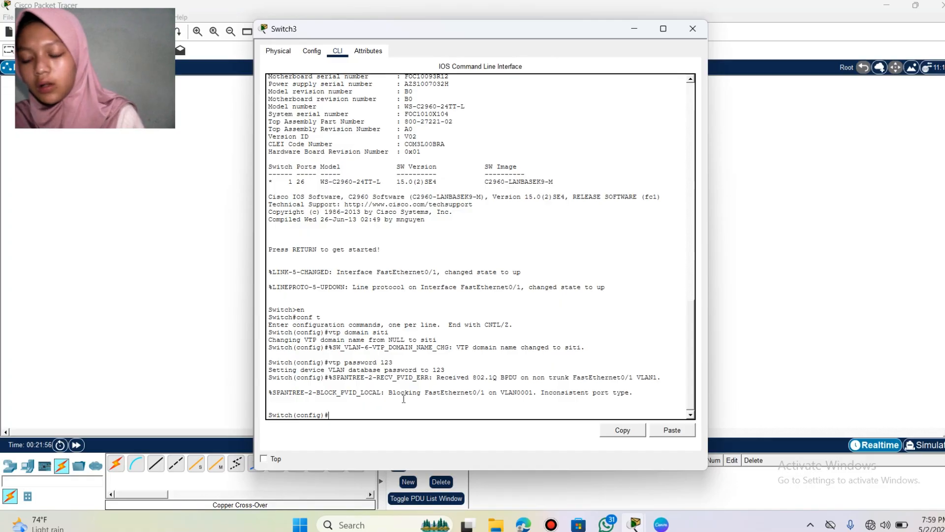
text(i)
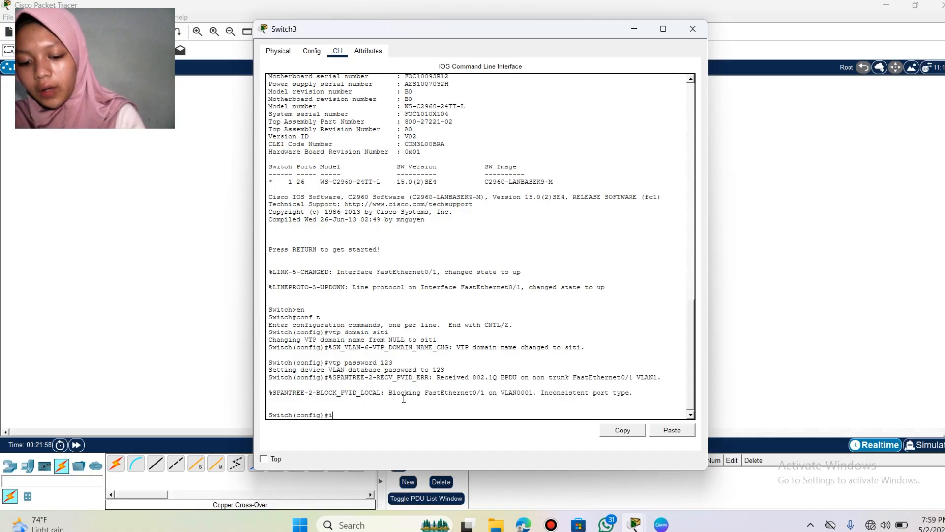
text(nt fa)
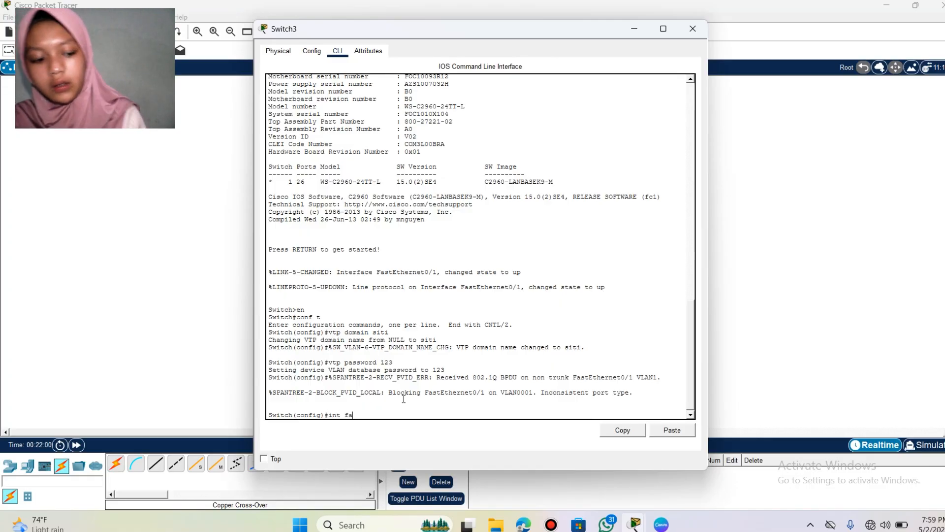
text(0/)
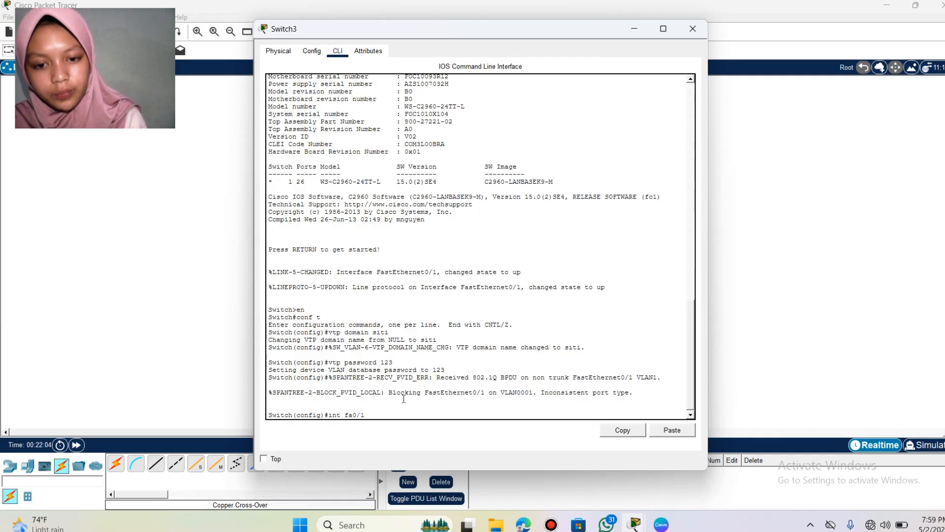
text(1)
key(Return)
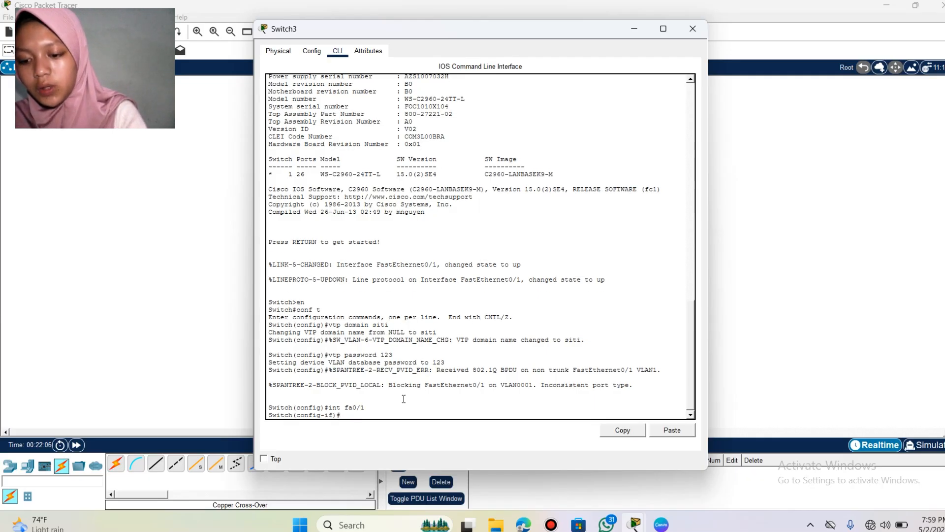
text(sw mo)
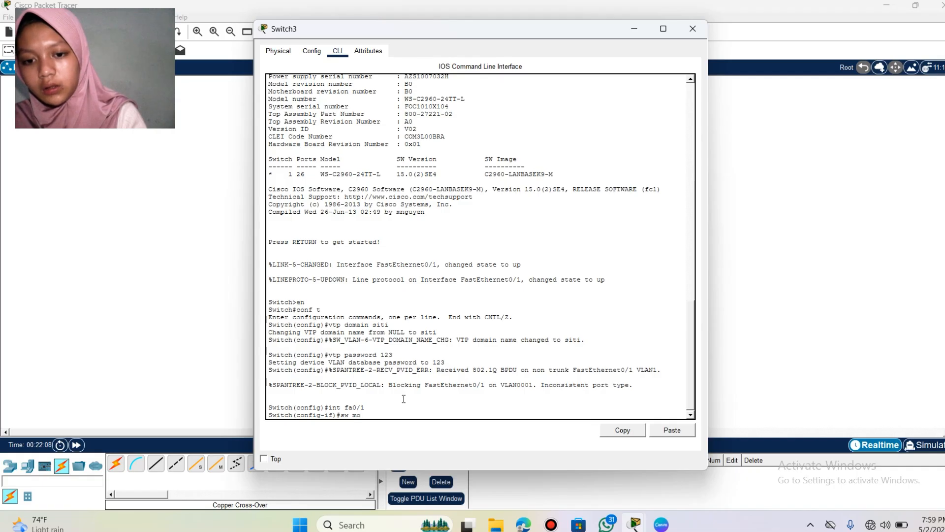
text( tr)
key(Return)
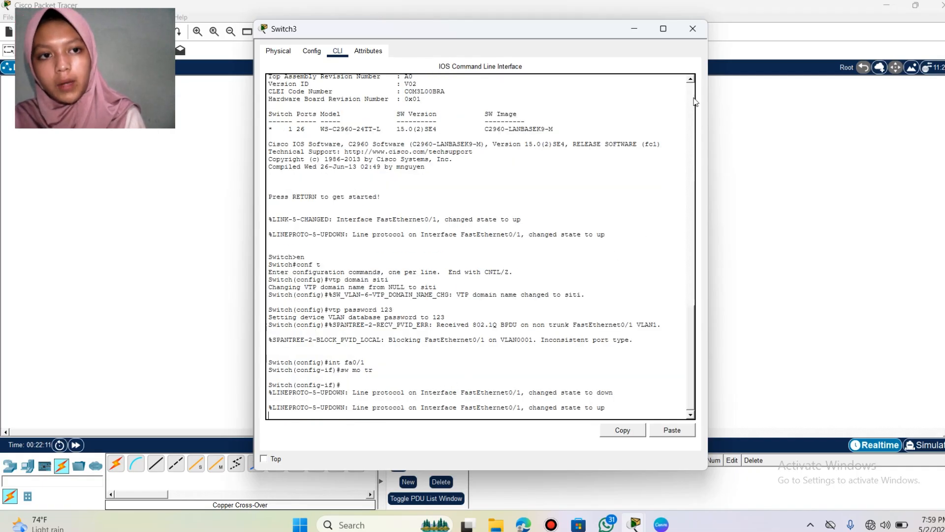
click(693, 34)
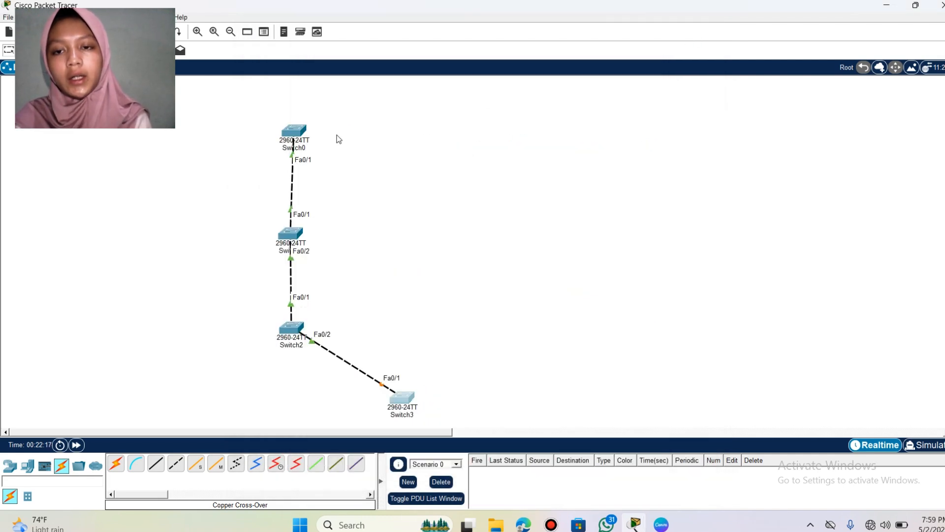
mouse_move(297, 133)
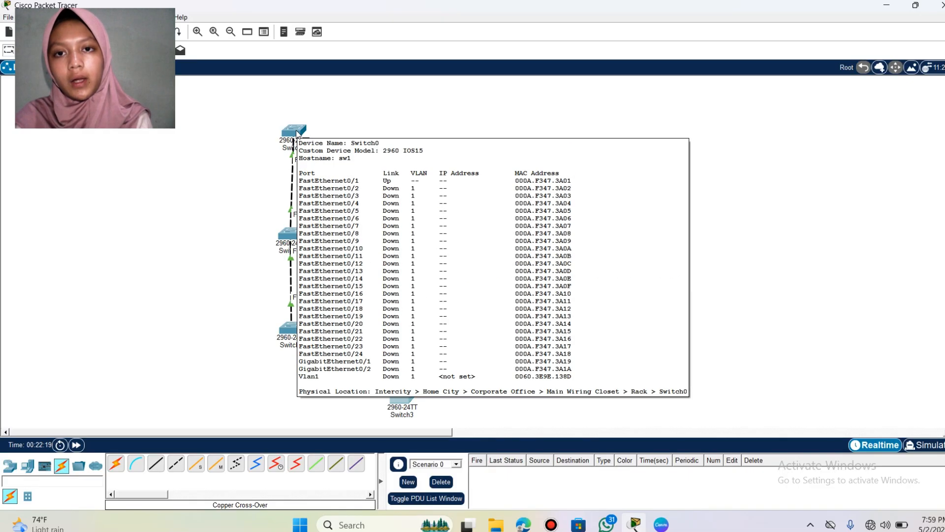
Step: Display Switch0's VLAN summary with do show vlan brief, then close its configuration window
click(297, 133)
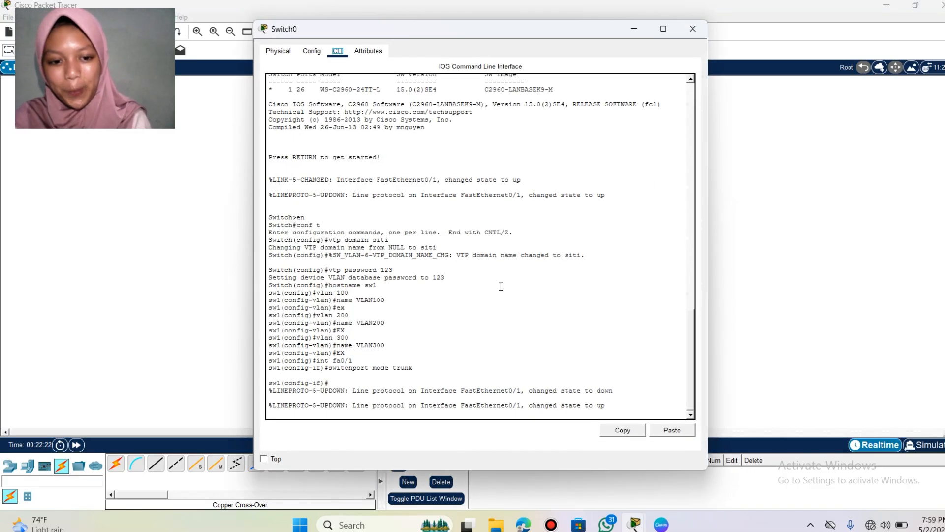
click(621, 403)
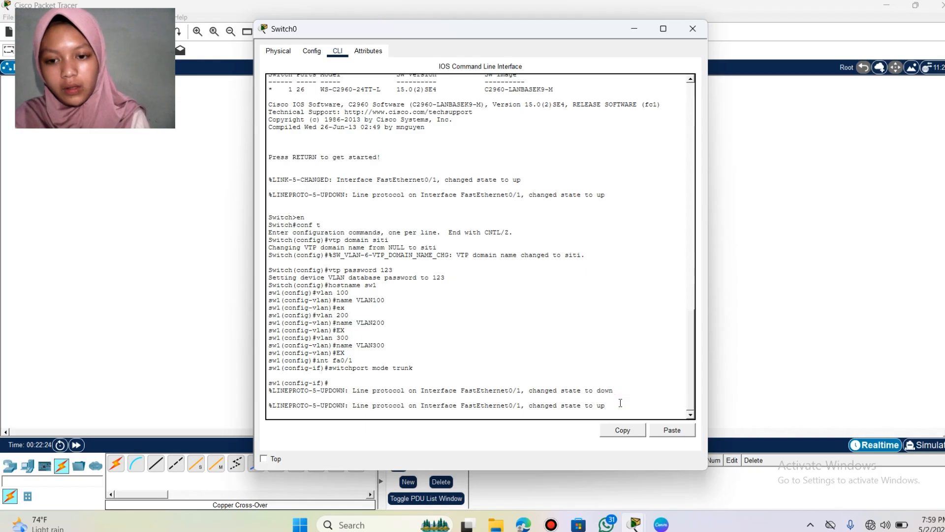
key(Return)
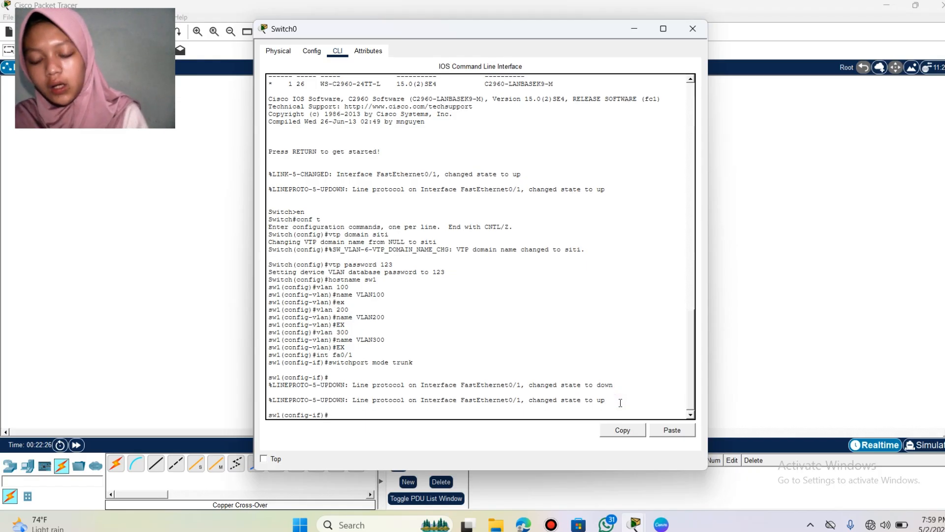
text(do s)
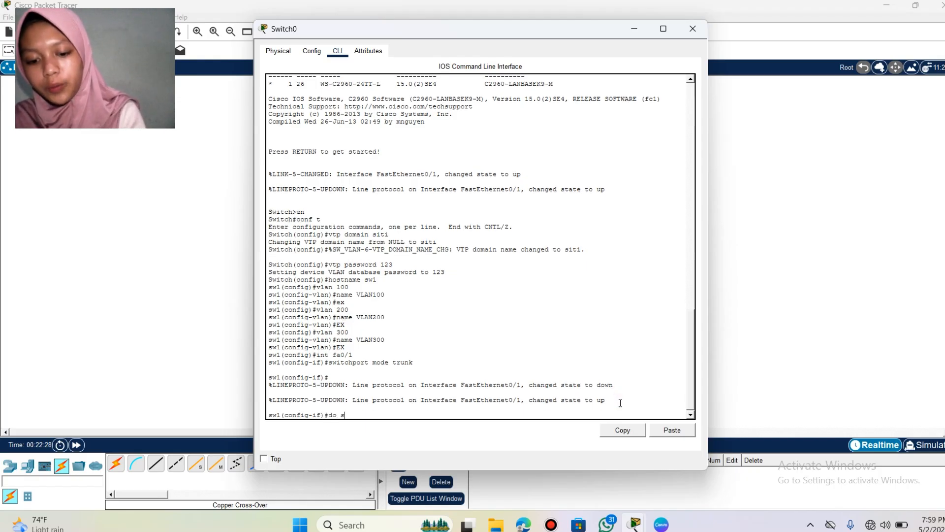
text(how)
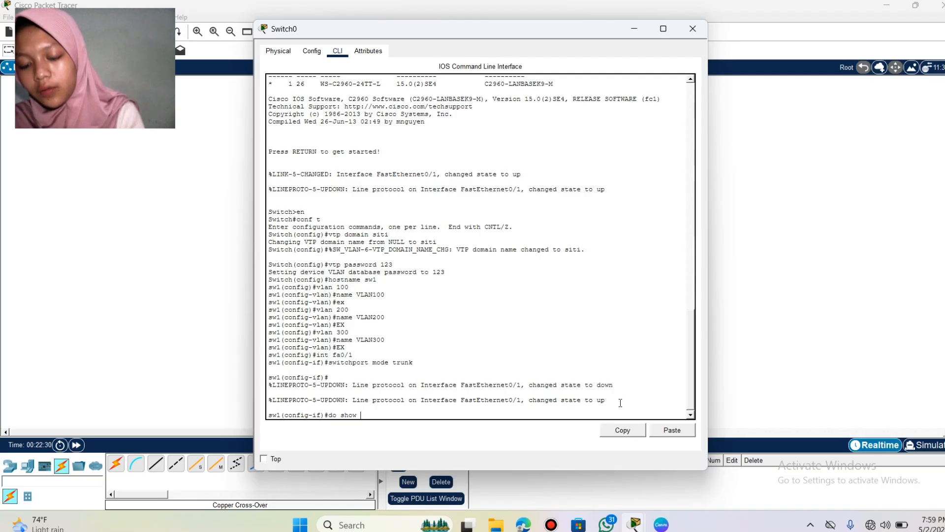
text( vlan)
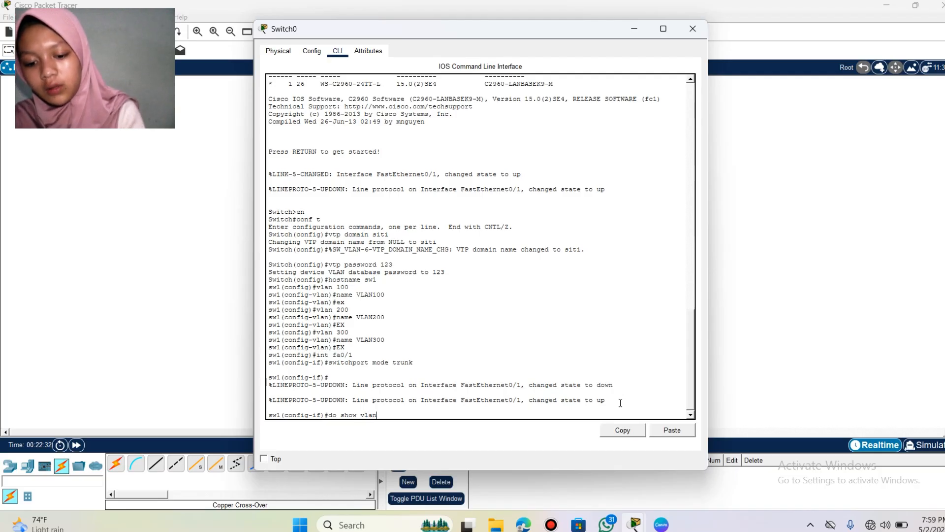
text( bri)
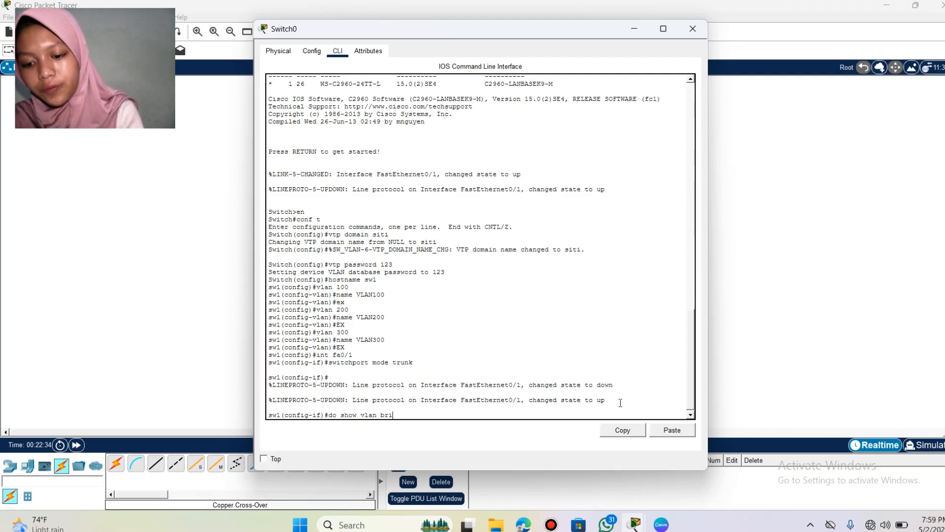
text(ef)
key(Return)
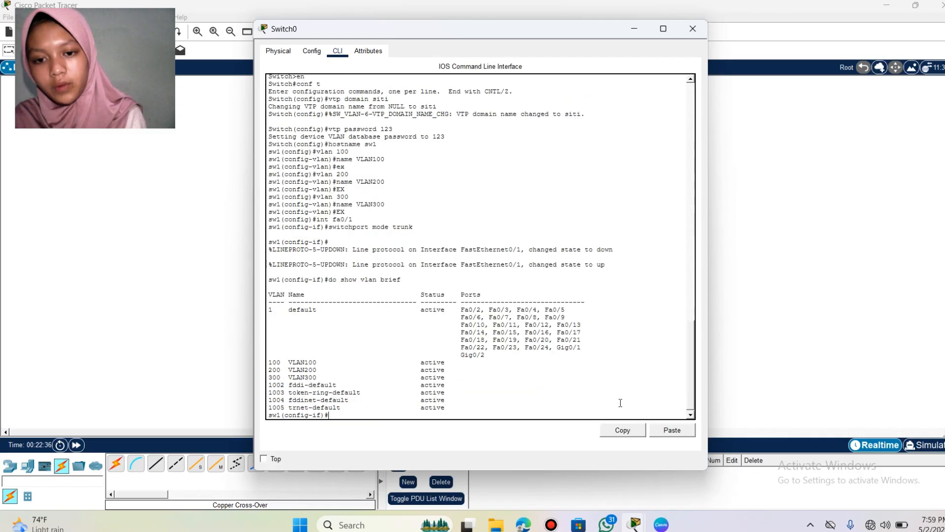
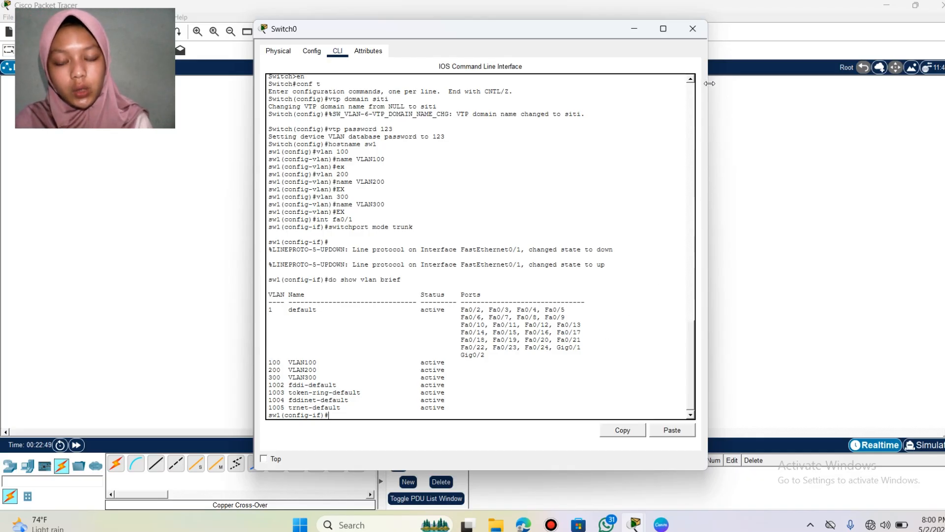
click(698, 32)
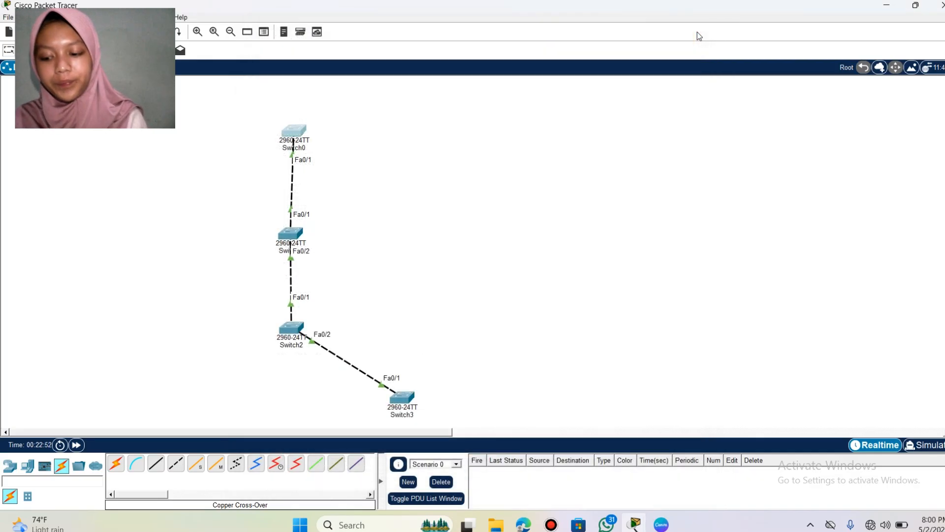
Step: Open Switch1's command line and bring up a fresh interface configuration prompt
click(296, 241)
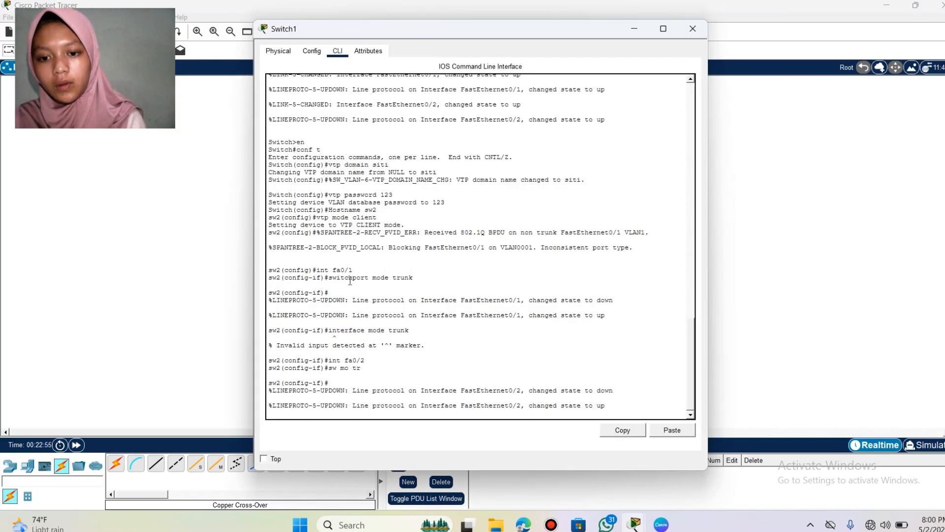
key(Return)
key(Return)
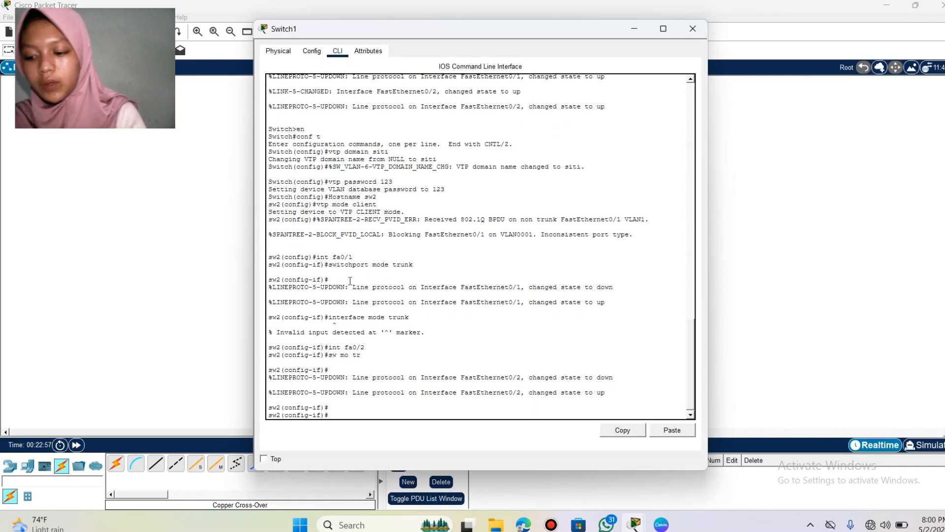
text(d)
key(BackSpace)
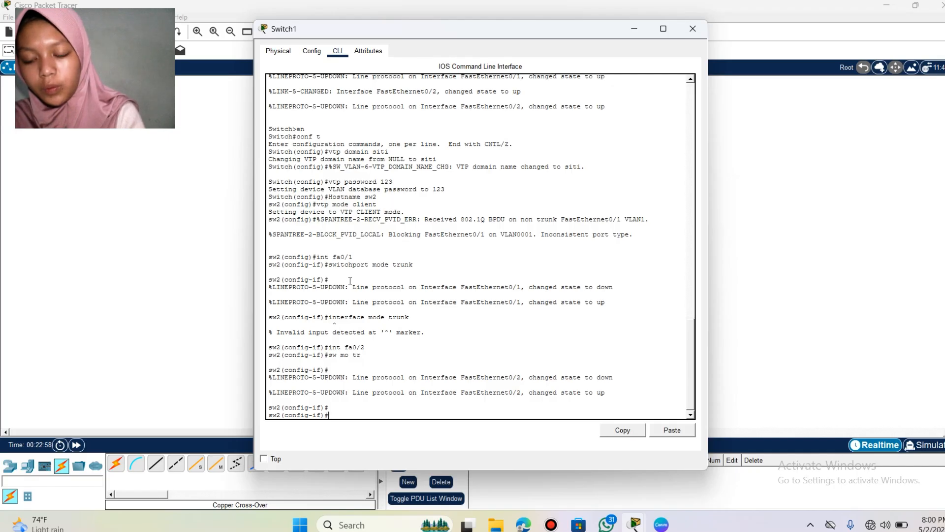
text(show)
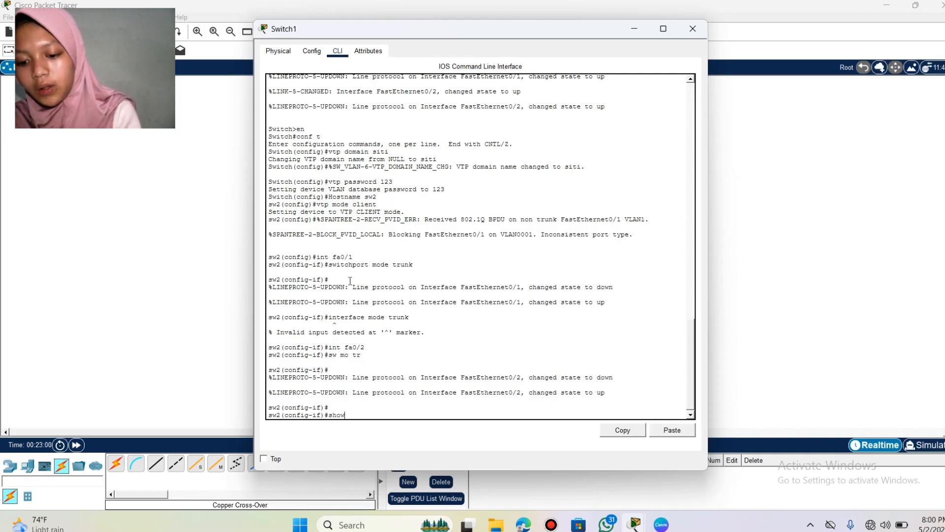
key(BackSpace)
key(BackSpace)
key(BackSpace)
key(BackSpace)
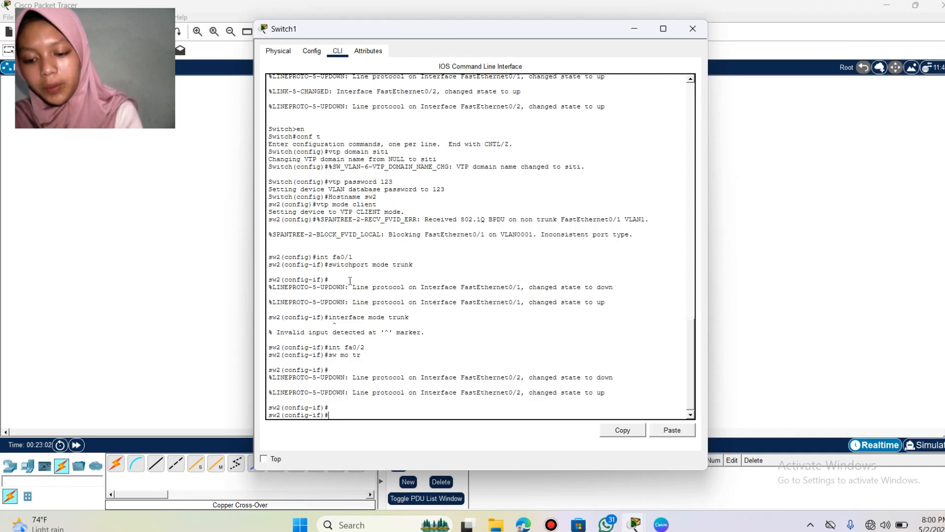
Step: Run do show vlan brief on Switch1 to check its VLANs and close its configuration window
text(do sho)
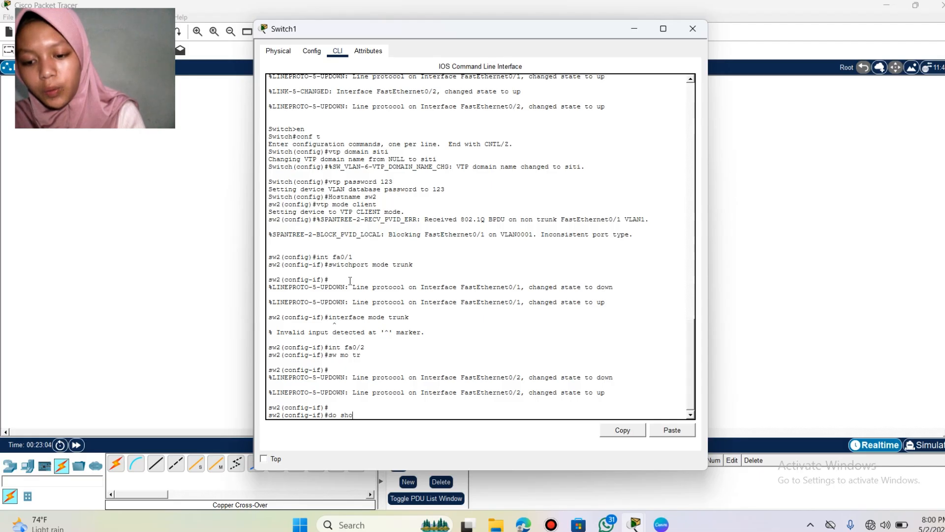
text(w v)
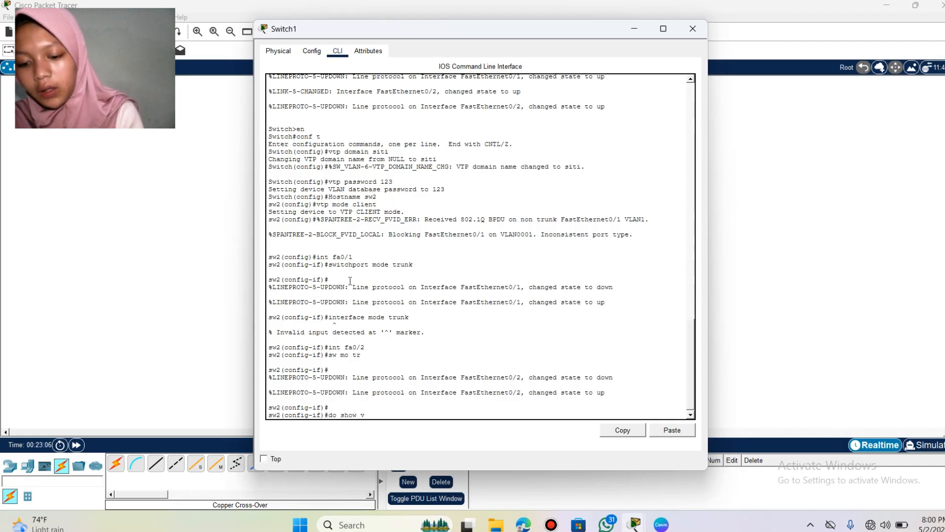
text(lan b)
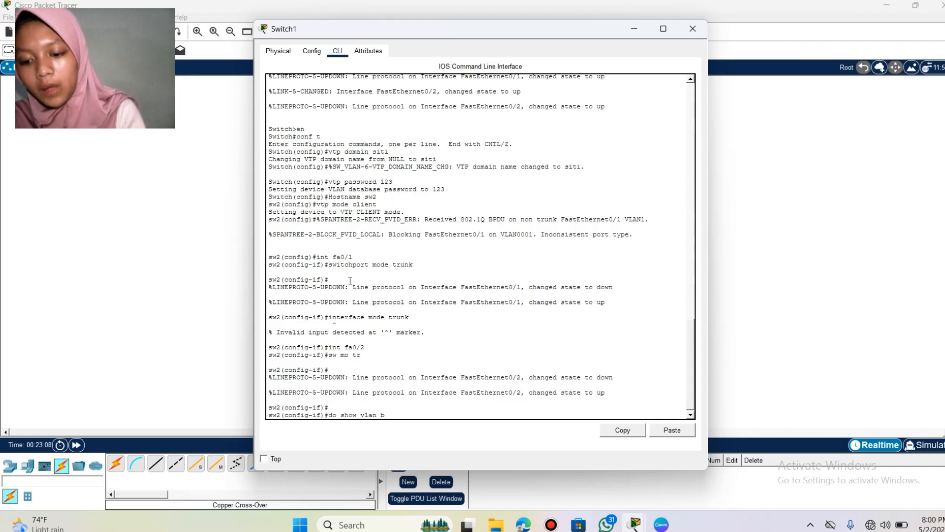
text(rief)
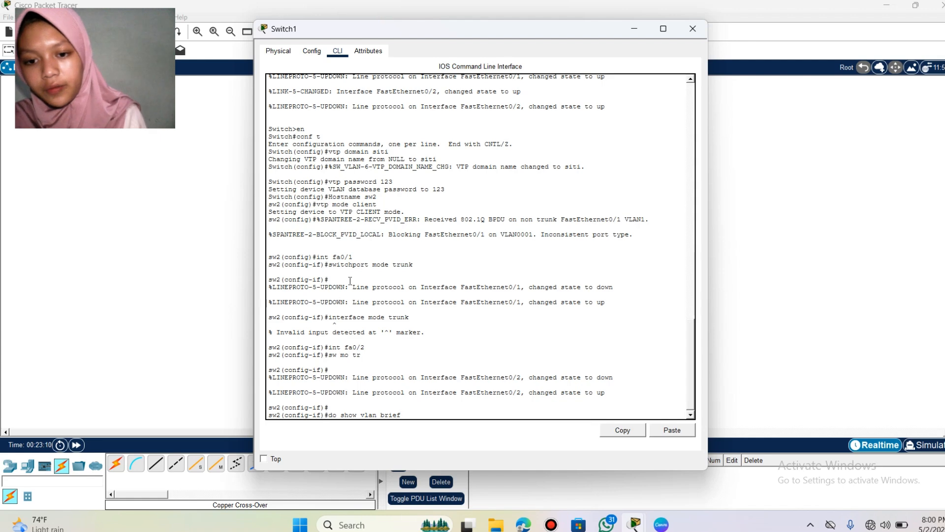
key(Return)
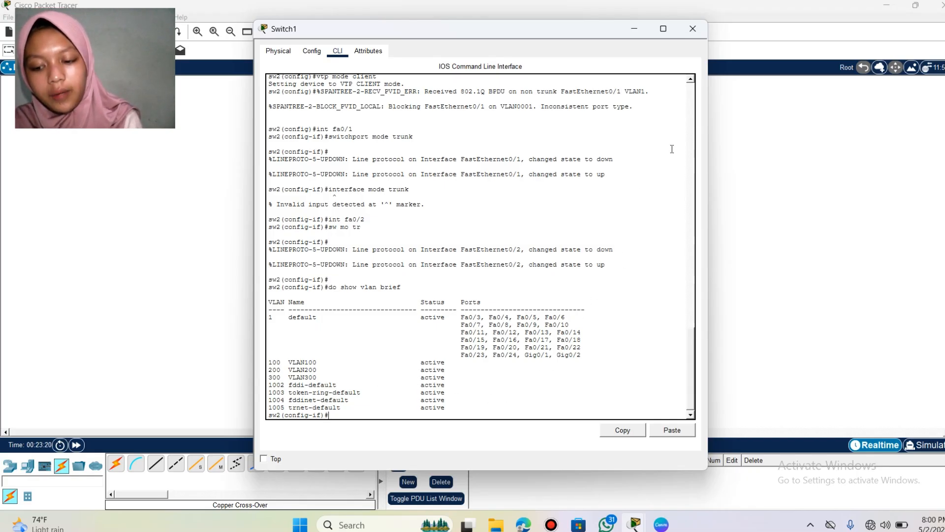
click(700, 28)
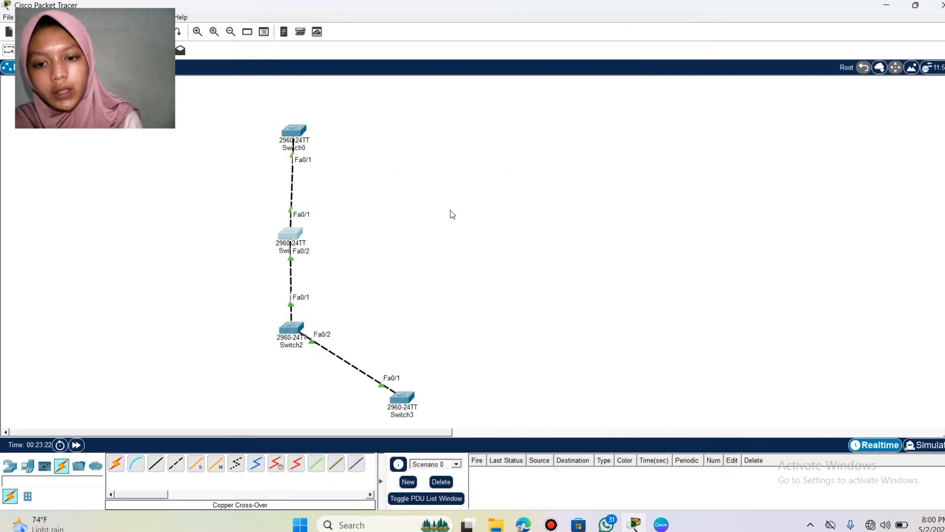
Step: Open Switch2's command line, list its VLANs with do show vlan brief, and close its configuration window
click(293, 329)
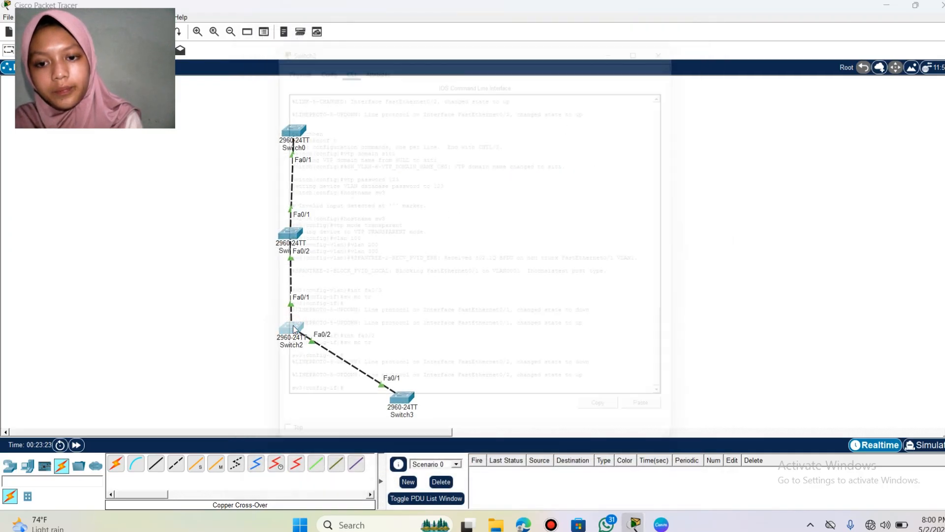
double_click(294, 323)
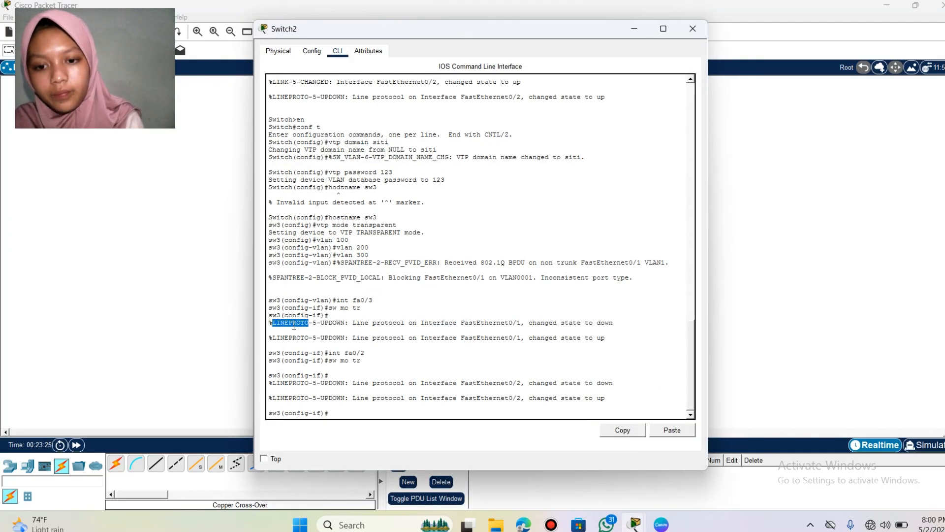
click(334, 414)
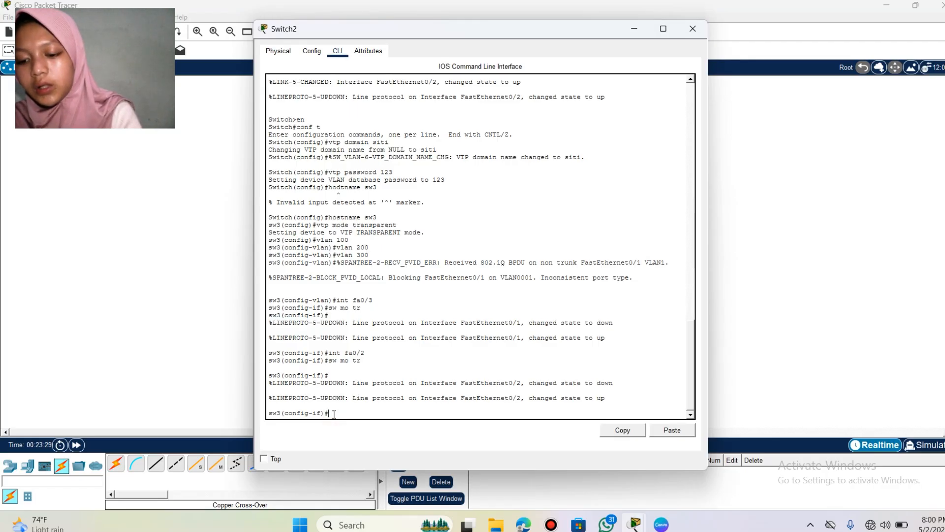
text(do show)
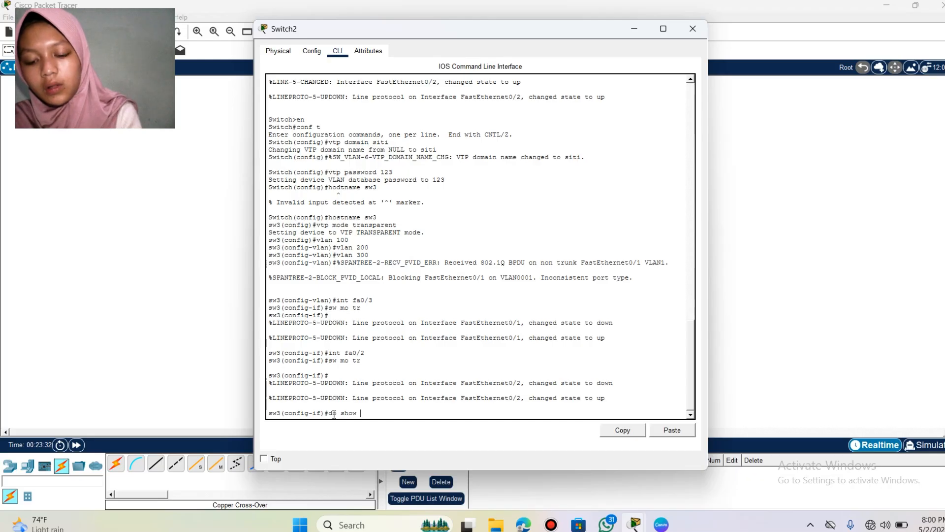
text( vlan )
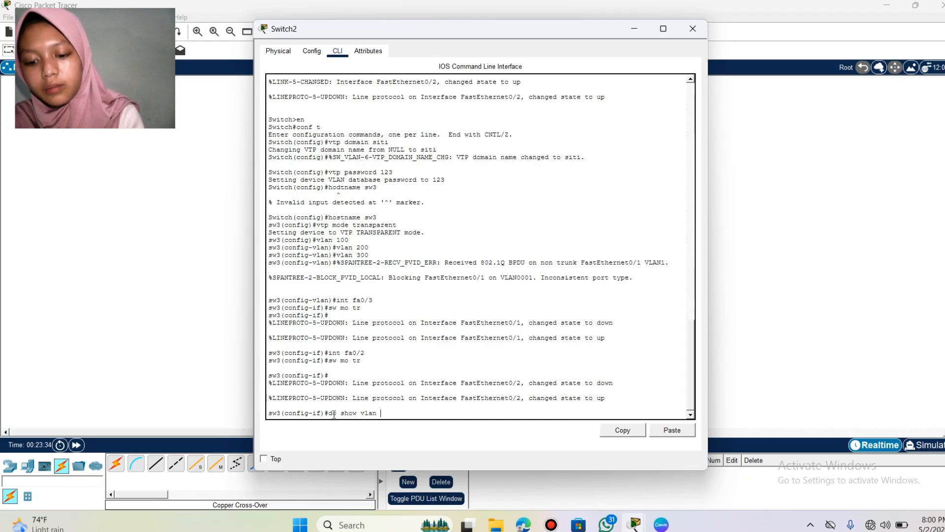
text(brie)
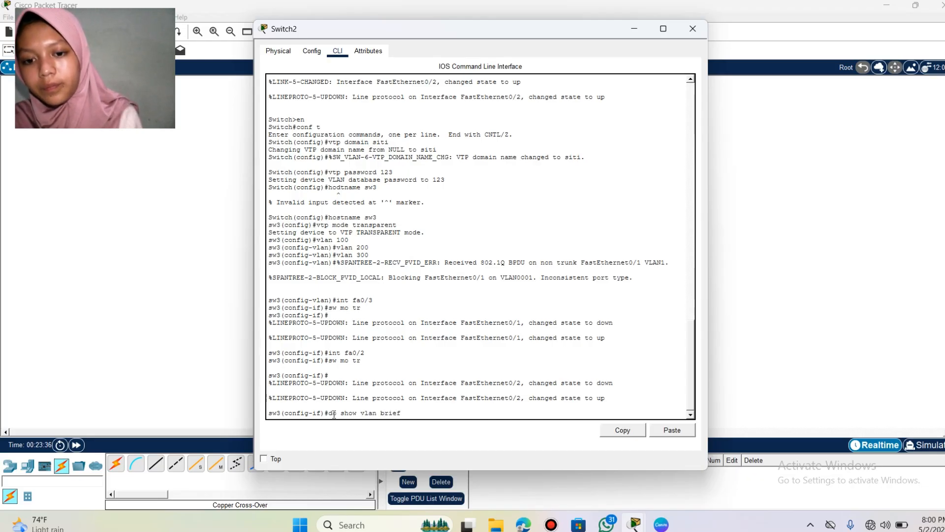
text(f)
key(Return)
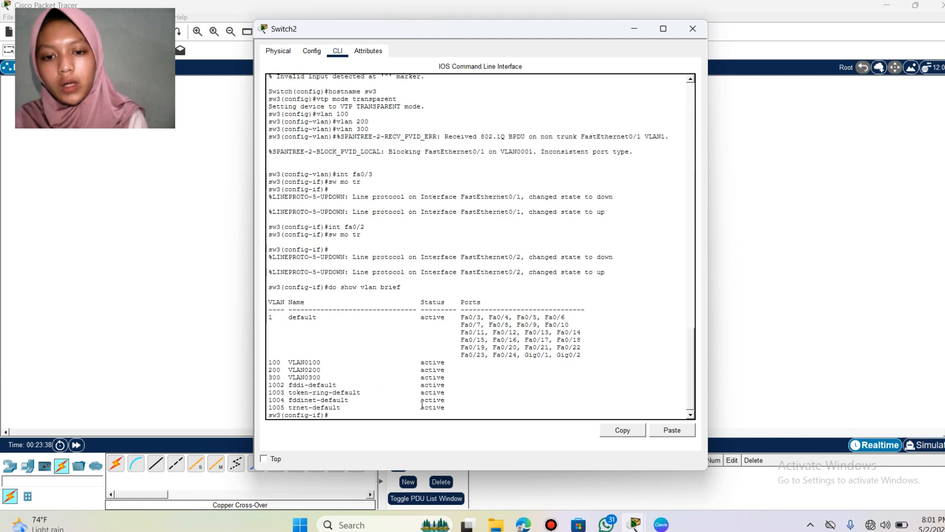
click(693, 29)
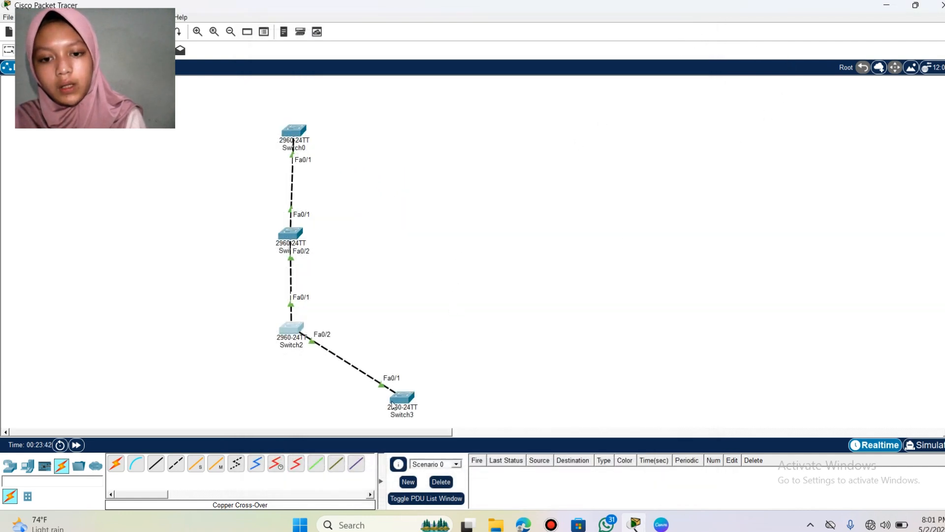
Step: Open Switch3's command line and list its VLANs with do show vlan brief
click(408, 400)
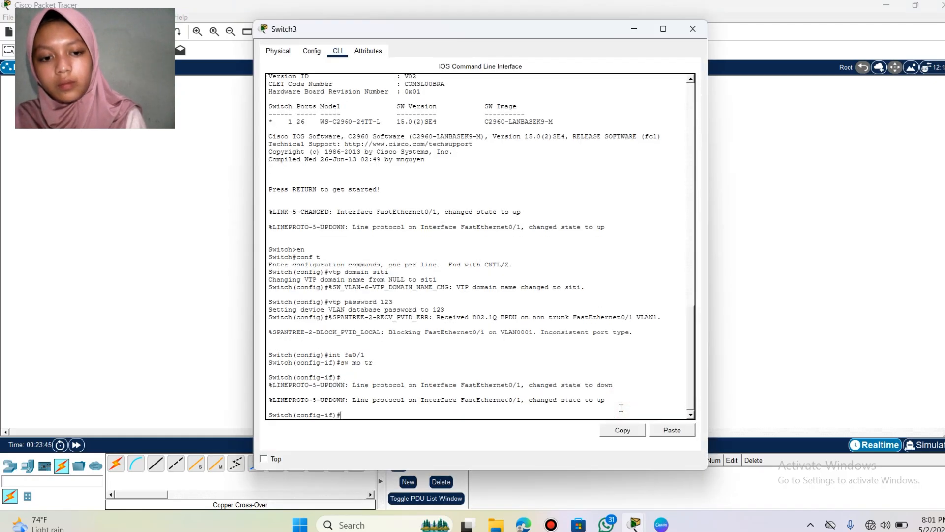
key(Return)
text(do)
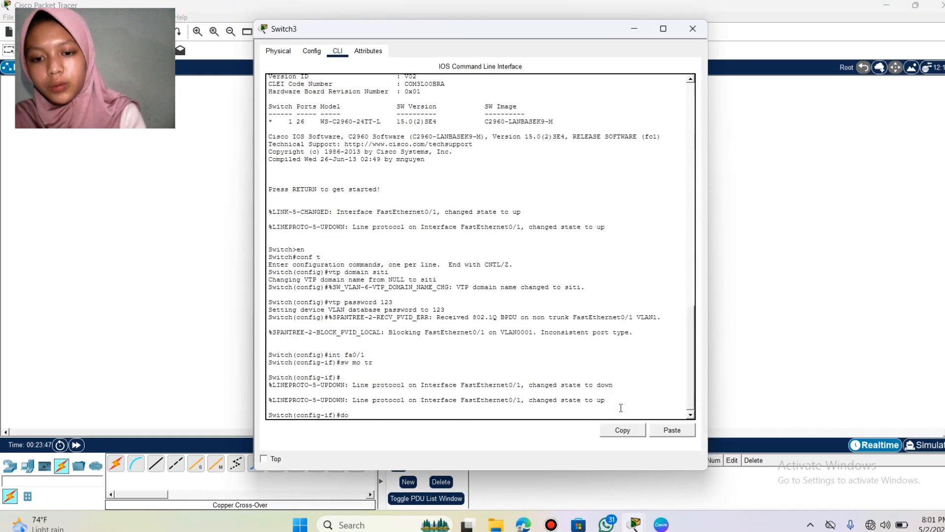
text( show)
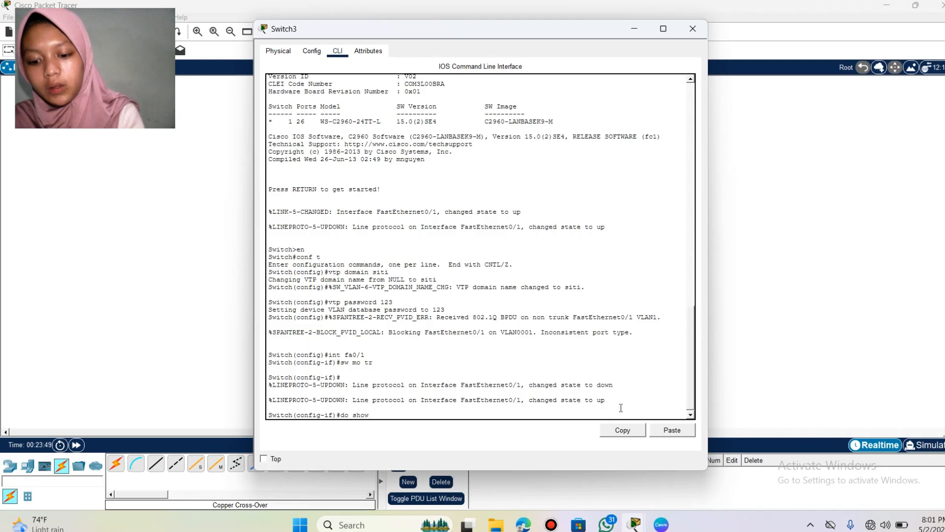
text( vlan b)
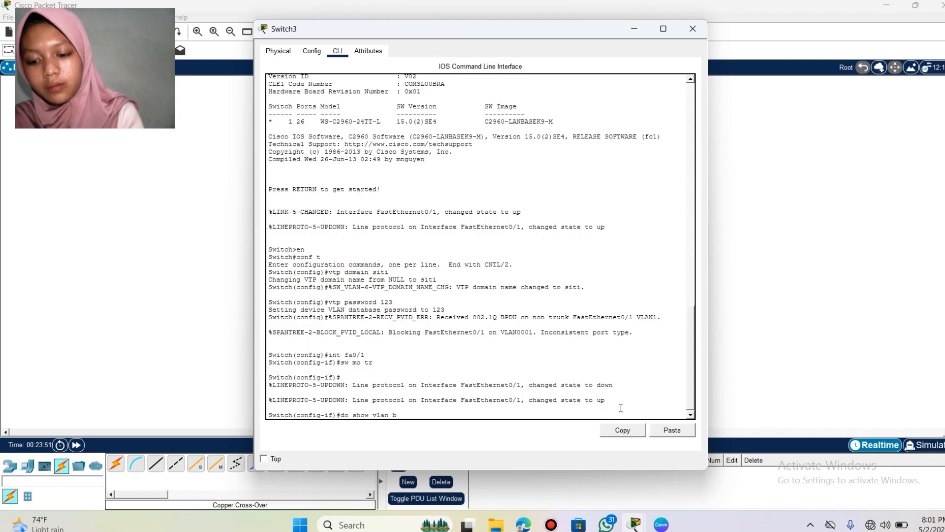
text(rief)
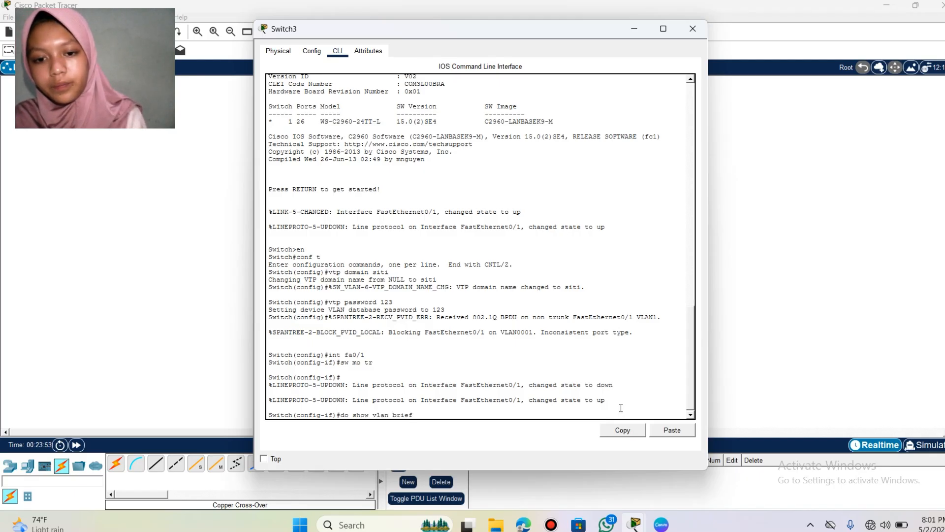
key(Return)
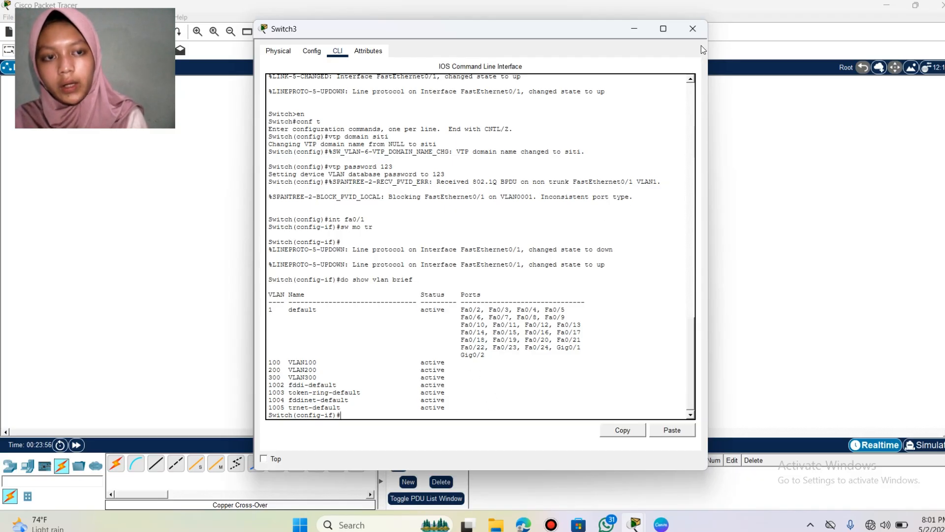
Step: Close Switch3's configuration window, open Switch0's command line and run do show vtp status
click(693, 29)
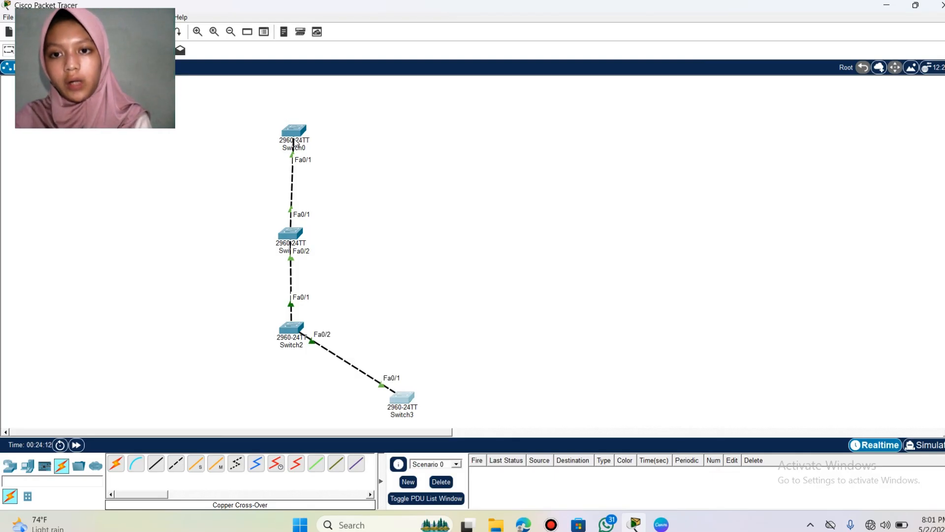
click(294, 131)
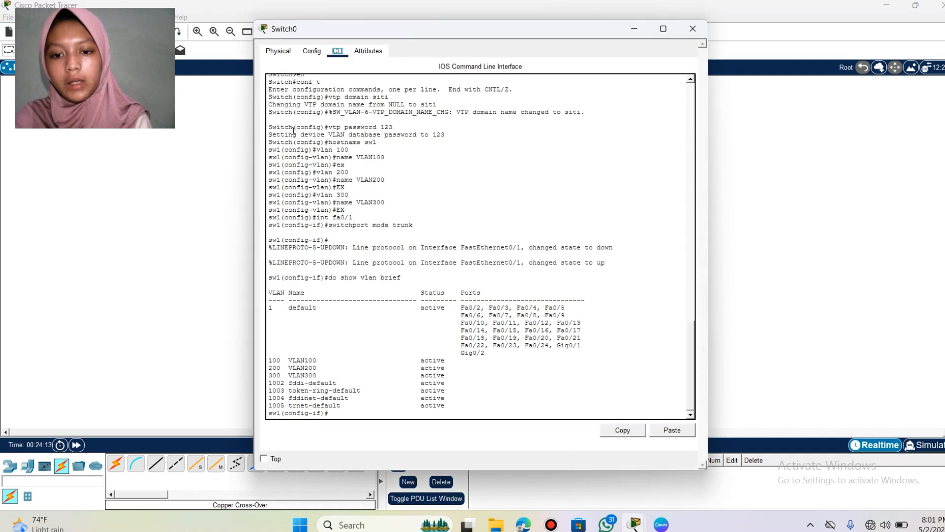
click(345, 413)
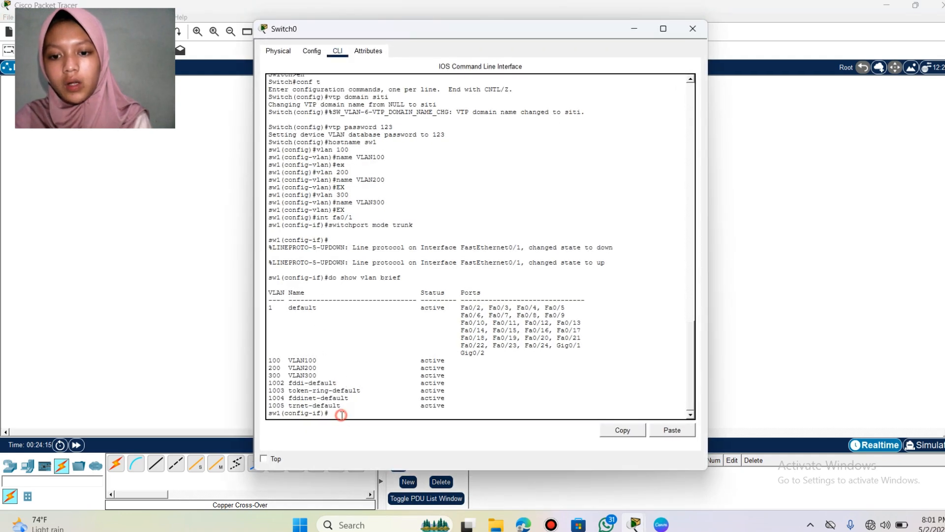
text(do )
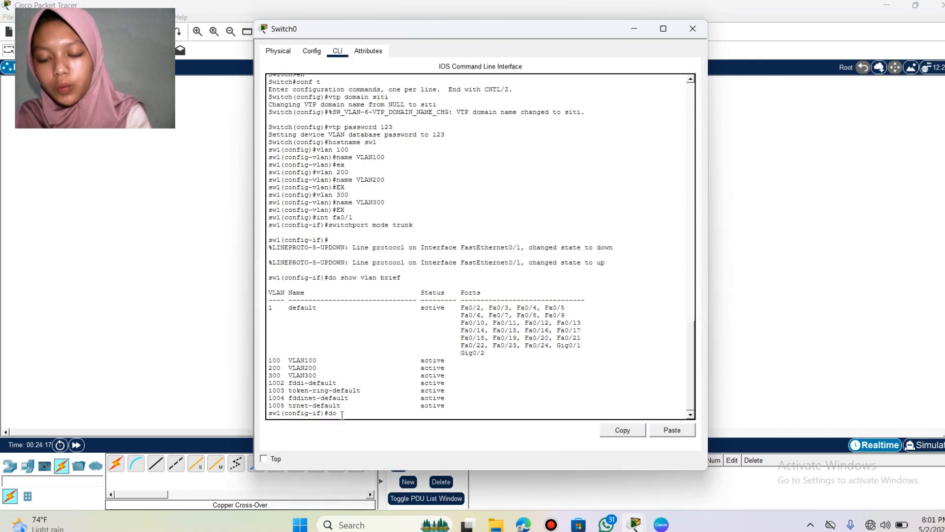
text(vh)
text(ow )
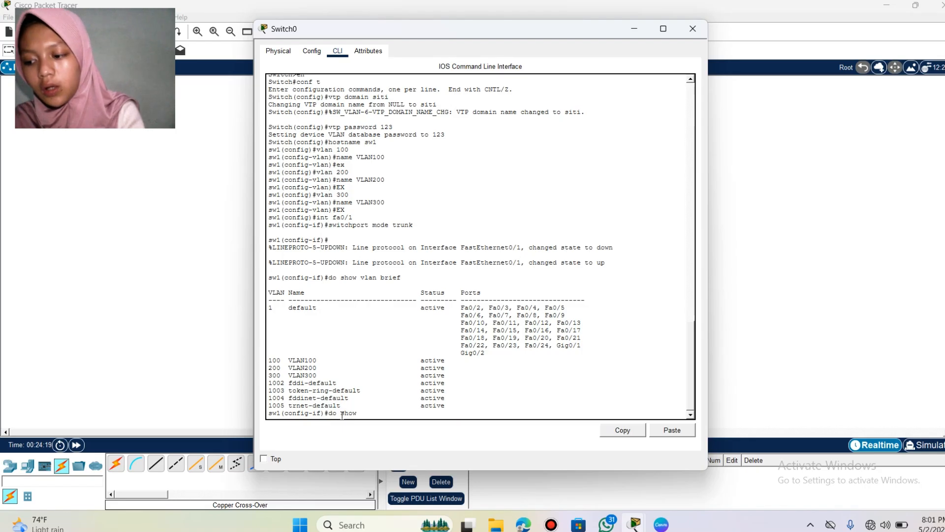
text(vt)
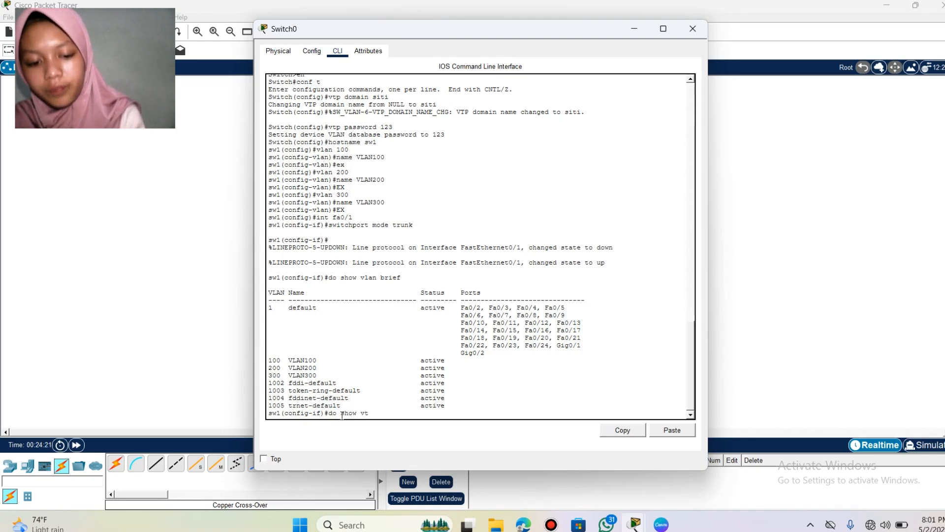
text(p s)
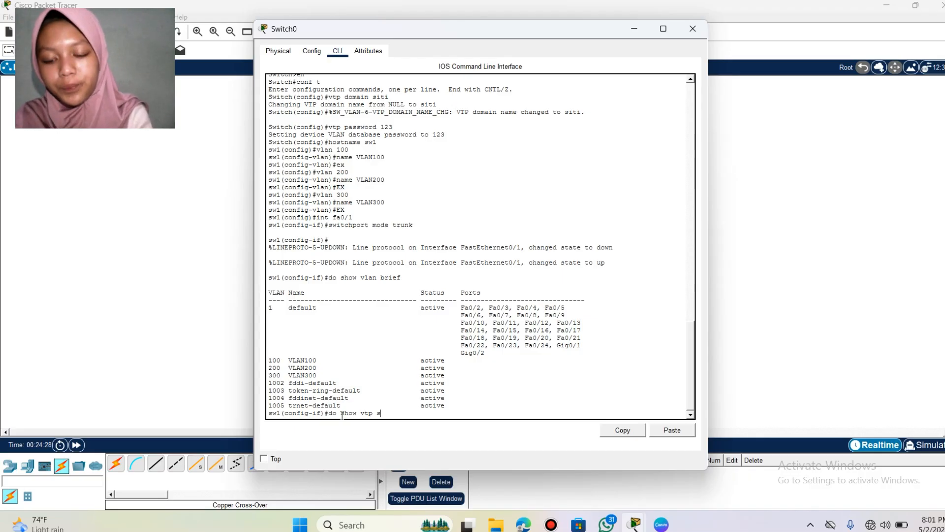
text(tatu)
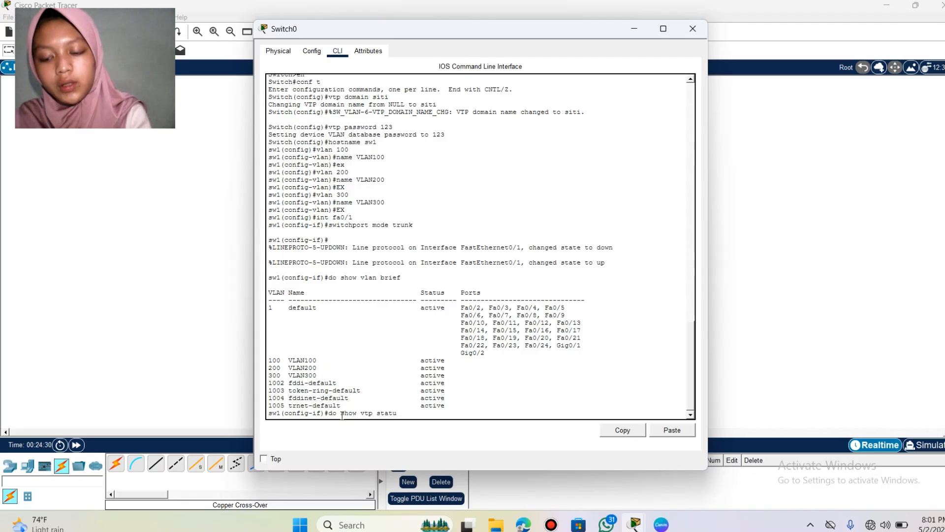
text(s)
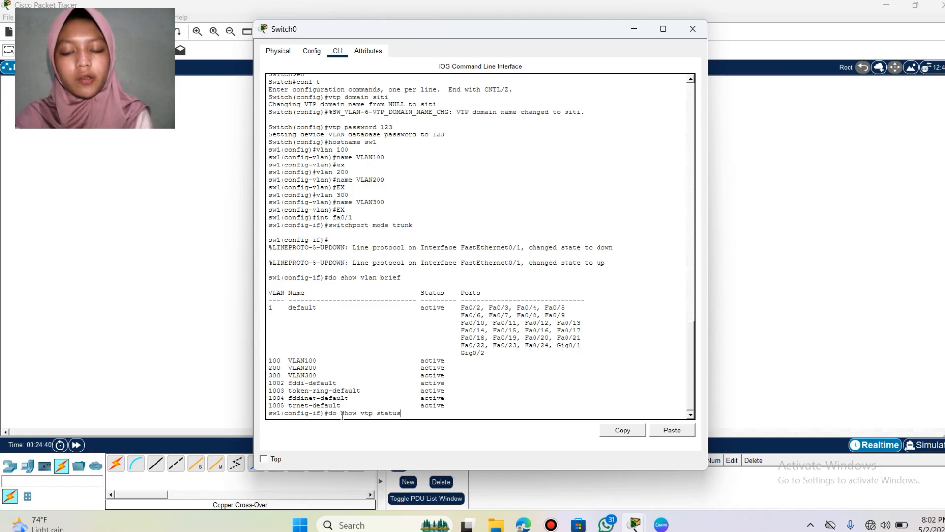
key(Return)
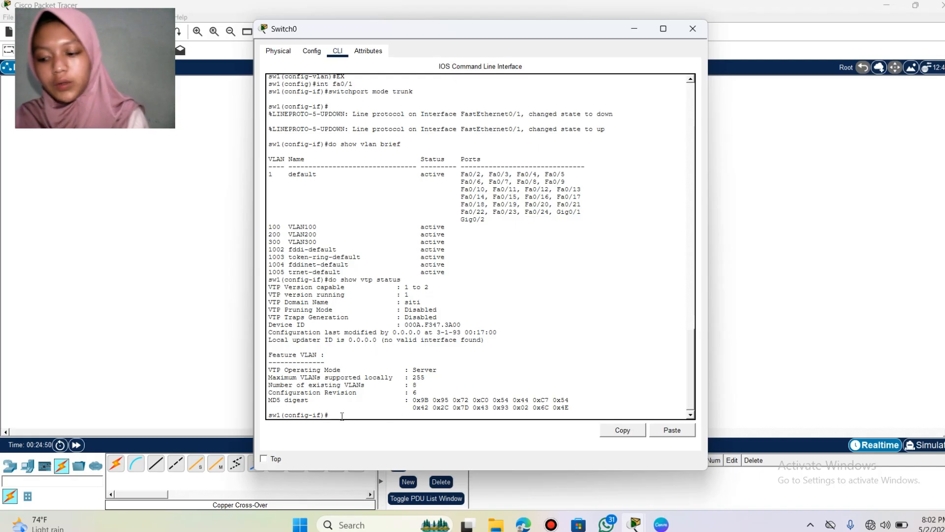
Step: Run do show int trunk on Switch0 to check its trunk ports and close its configuration window
text(d)
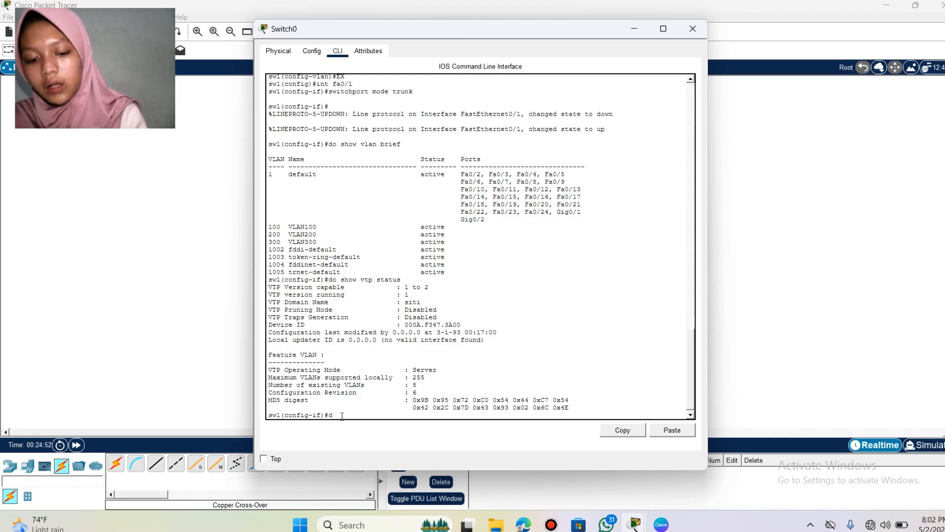
text(o sh)
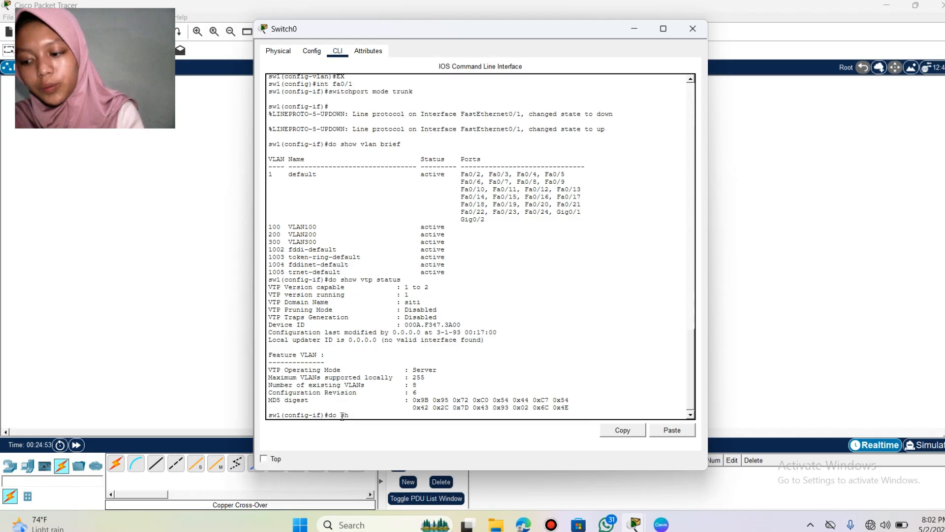
text(ow )
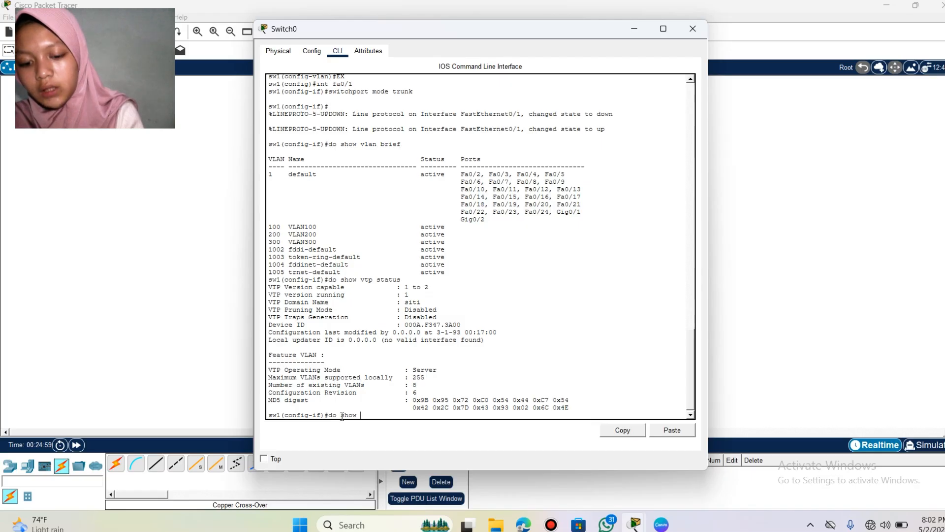
text(int )
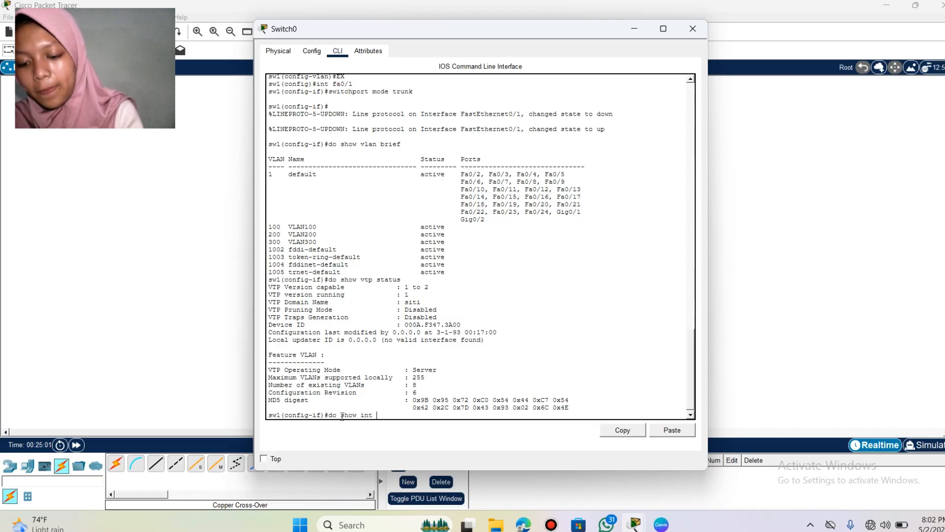
text(trunk)
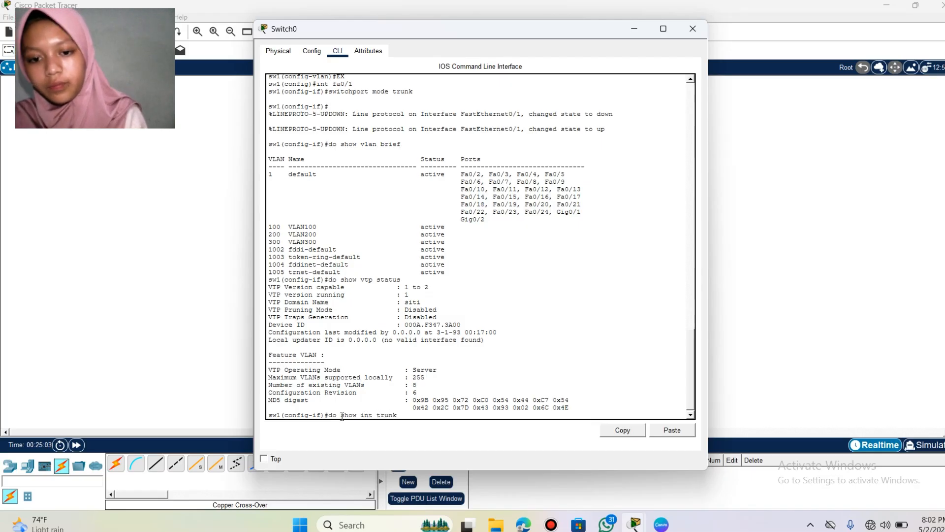
key(Return)
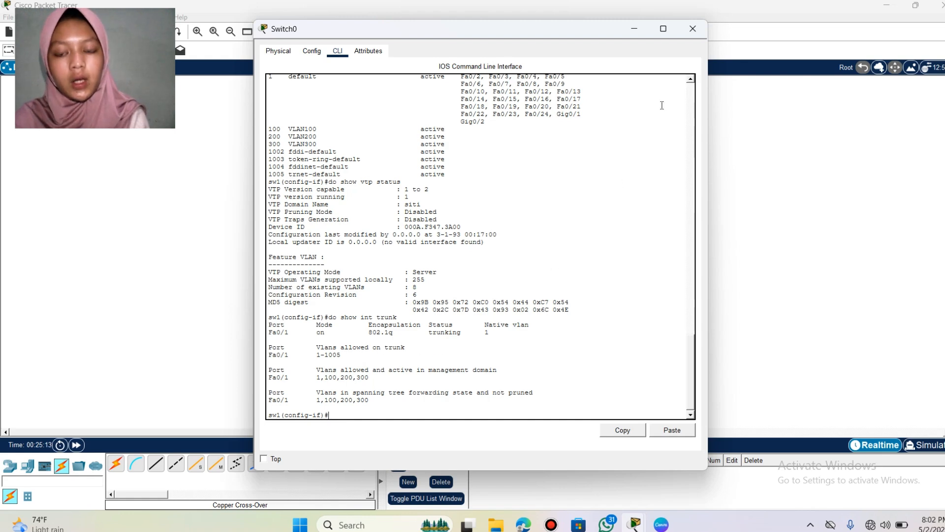
click(695, 29)
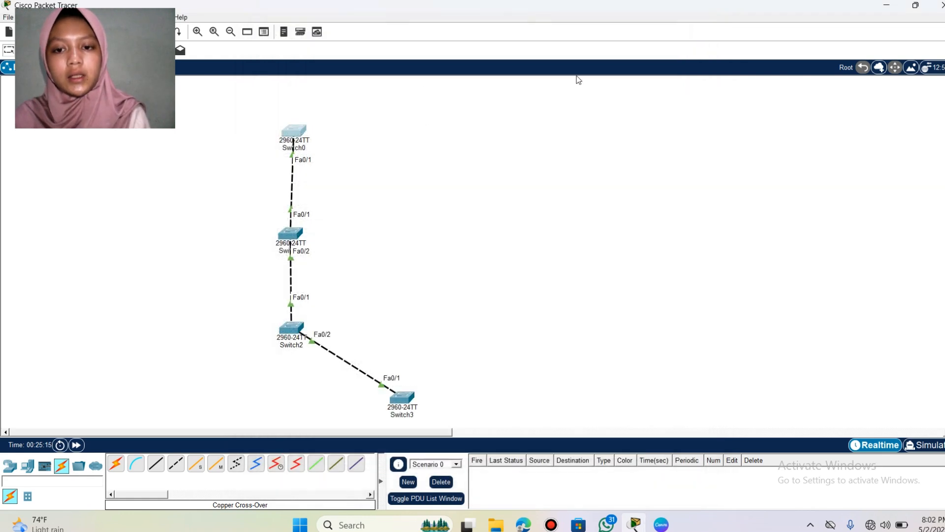
Step: Open Switch1's command line and check its VTP settings with do show vtp status
click(292, 233)
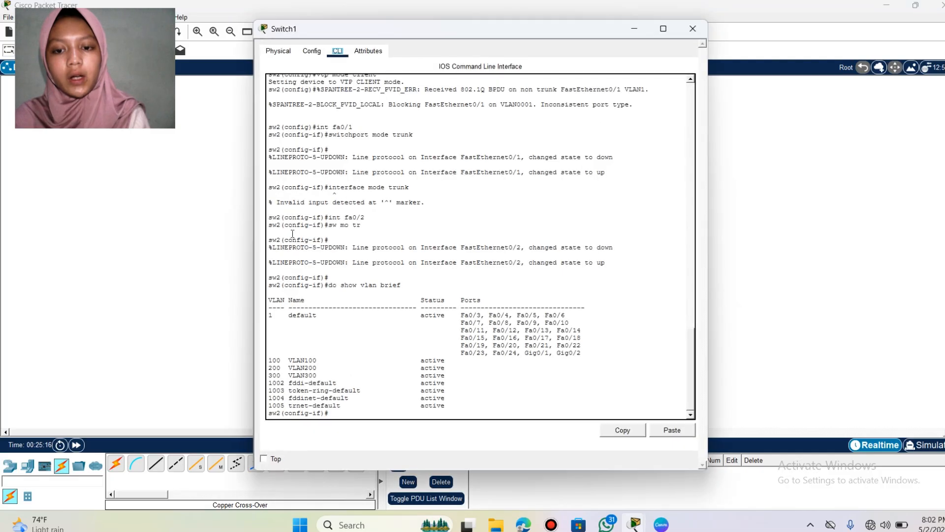
click(353, 416)
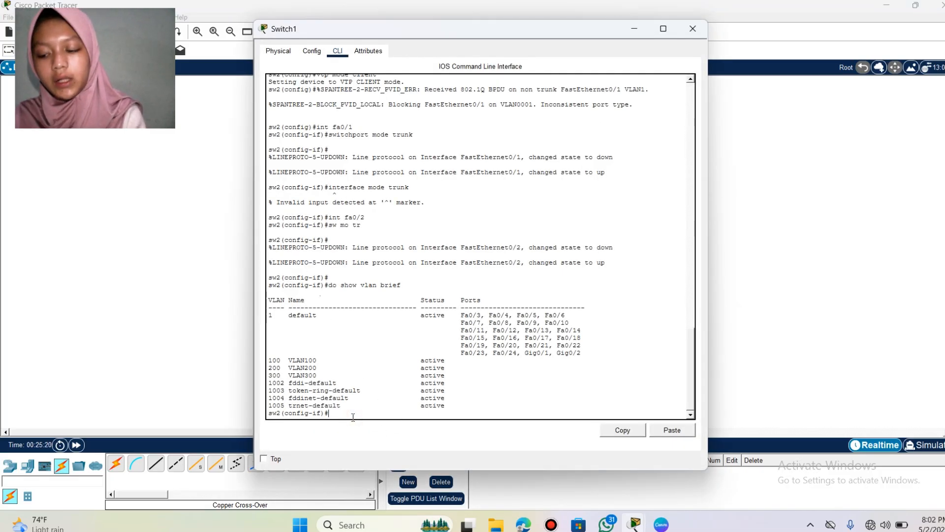
text(do s)
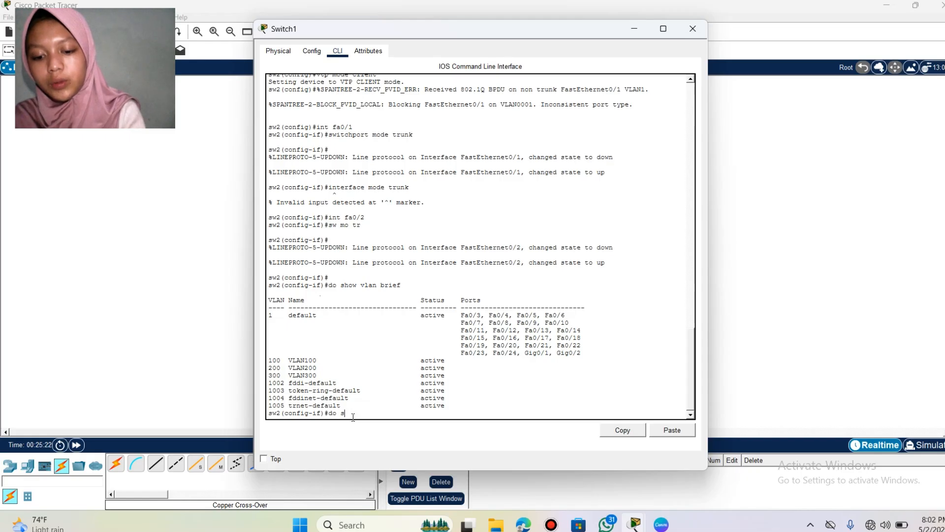
text(how)
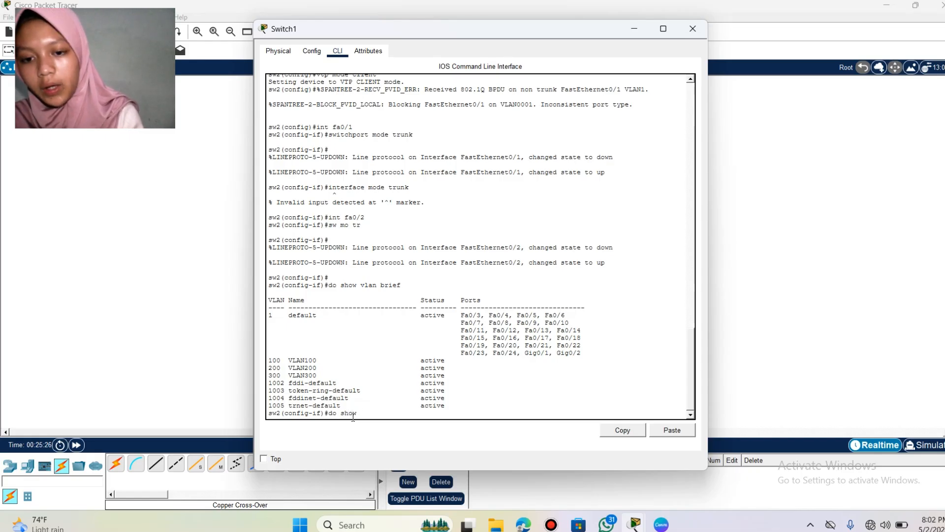
key(BackSpace)
key(BackSpace)
key(BackSpace)
key(BackSpace)
key(BackSpace)
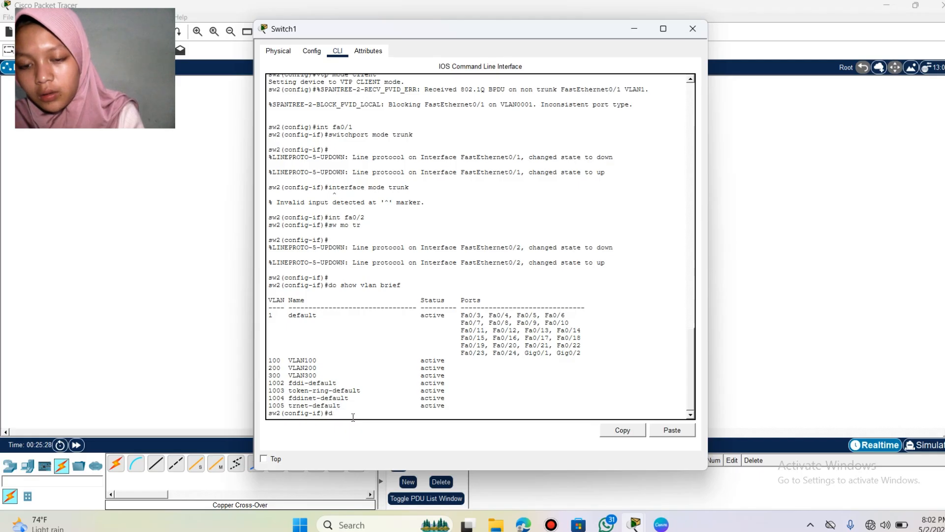
text(do)
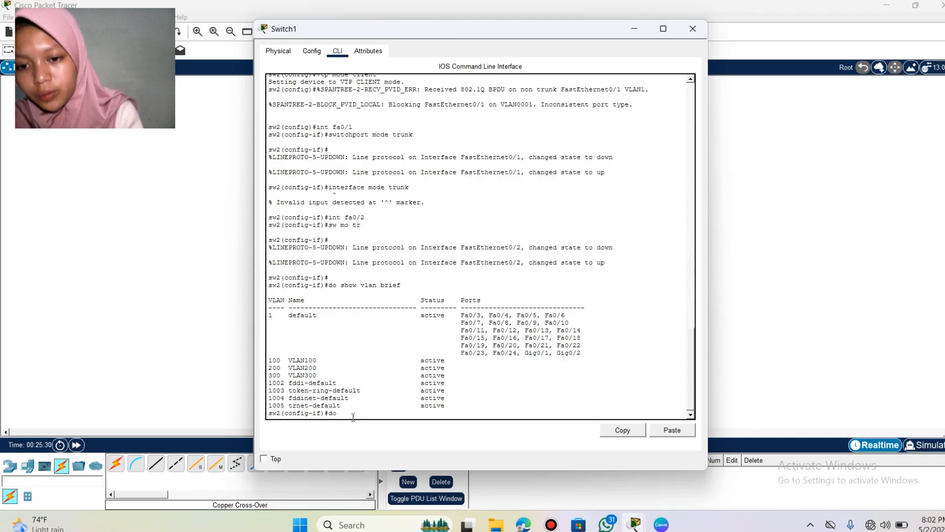
text( show )
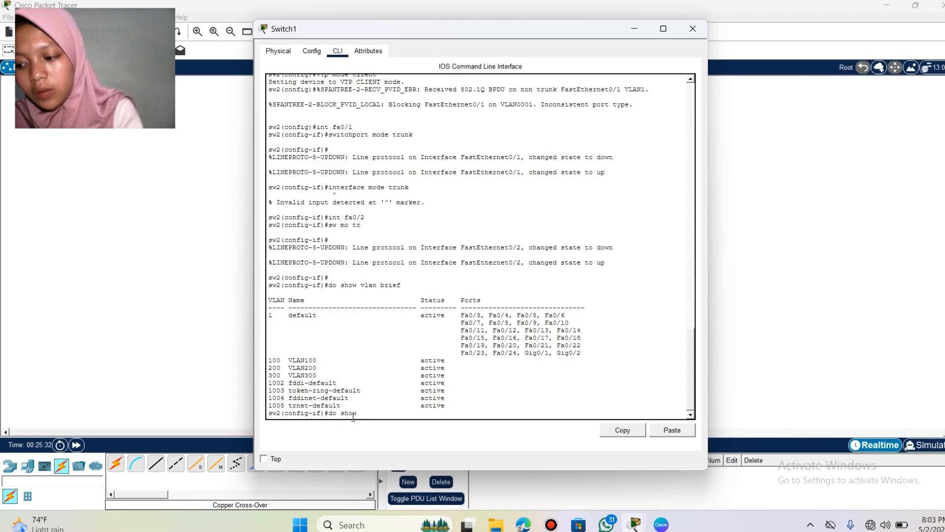
text(vtp)
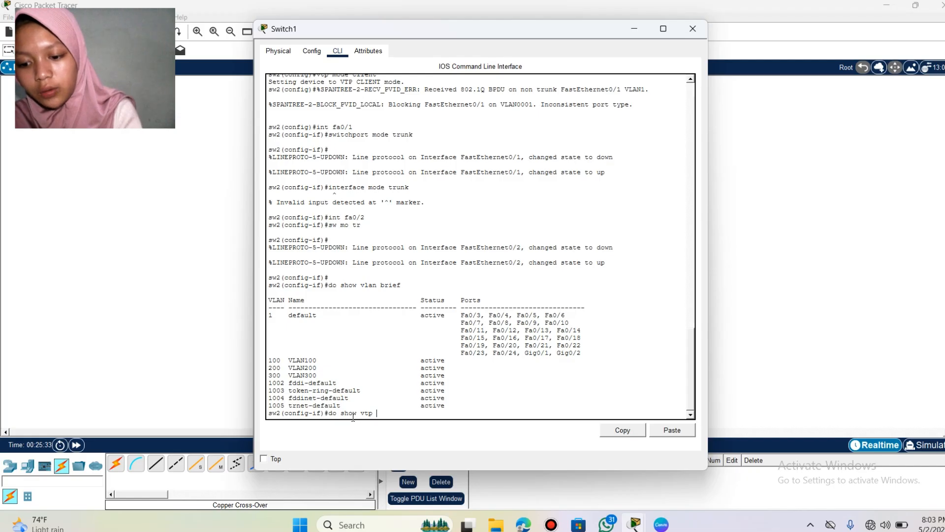
text( status)
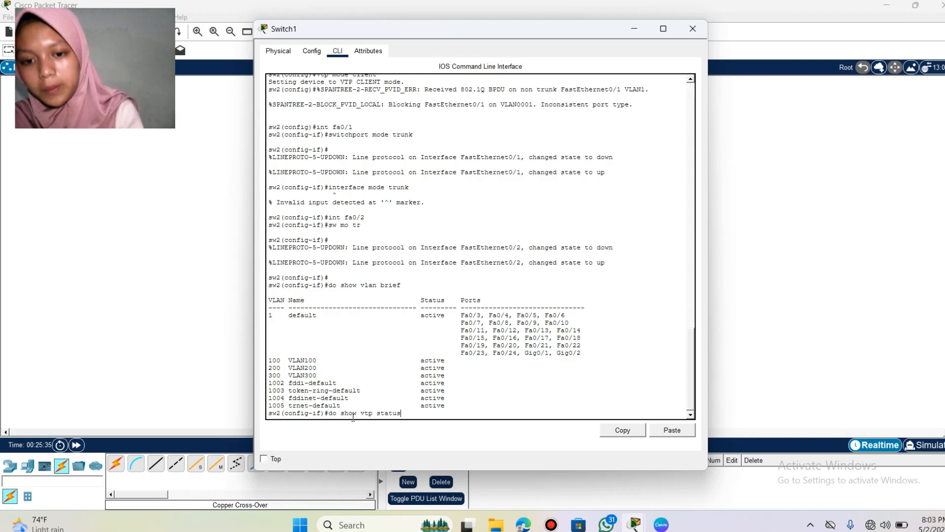
key(Return)
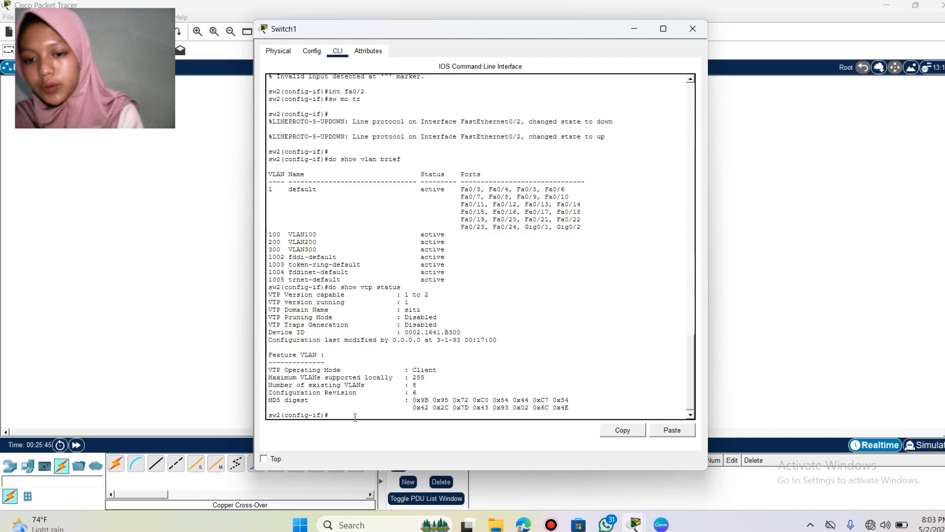
Step: List Switch1's trunk interfaces with do show int trunk and close its configuration window
text(do)
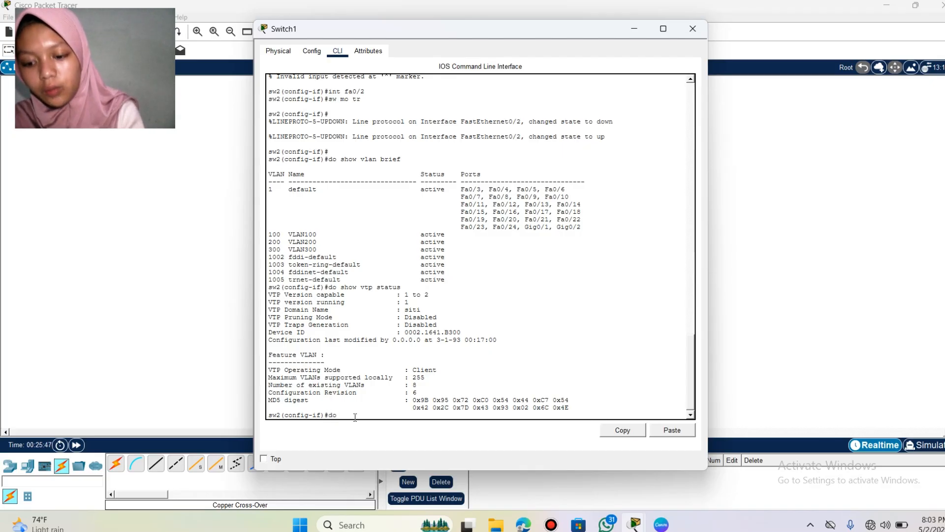
text( show )
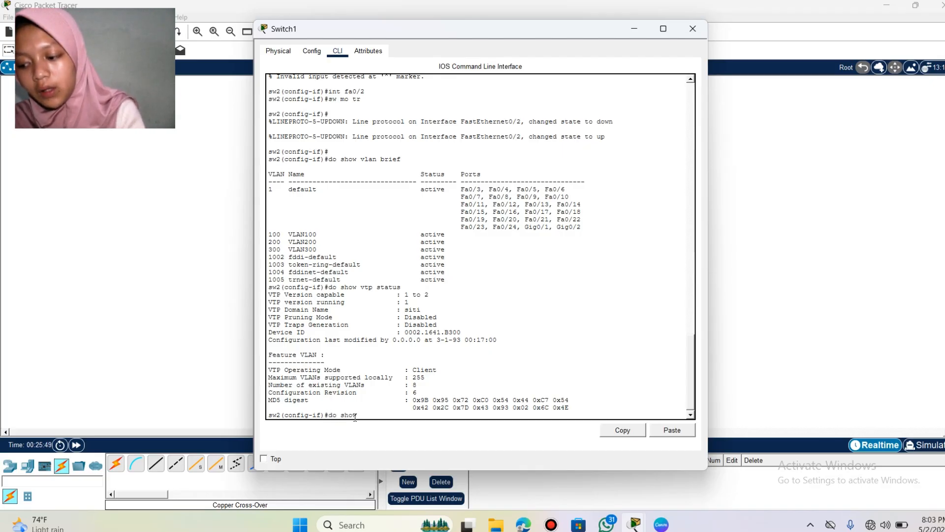
text(int )
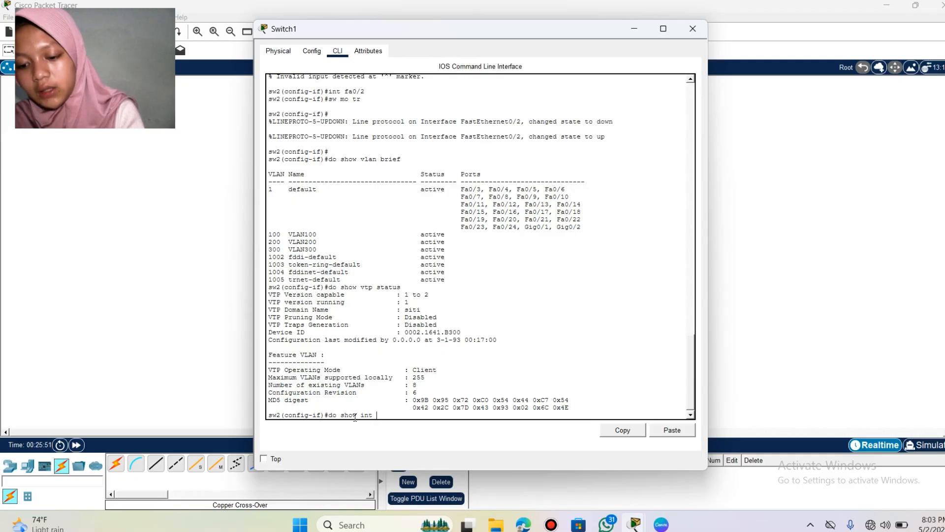
text(tru)
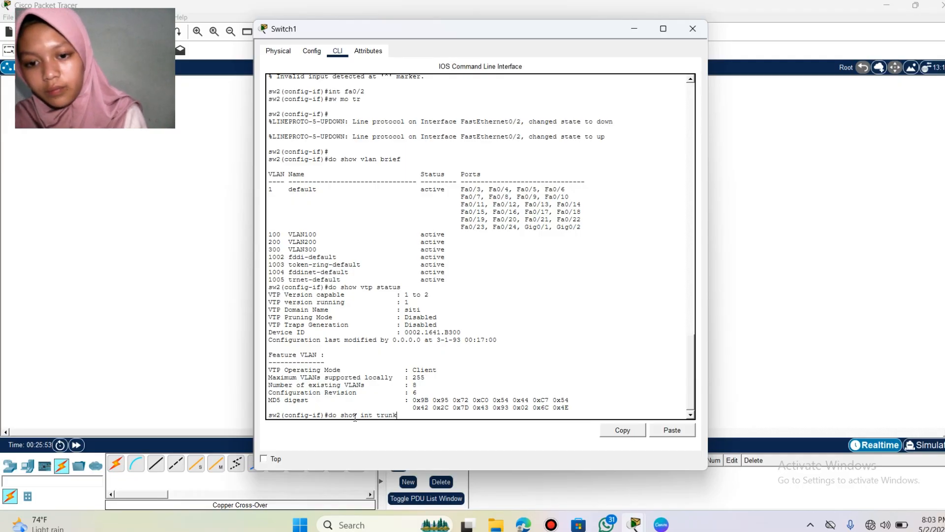
text(nk)
key(Return)
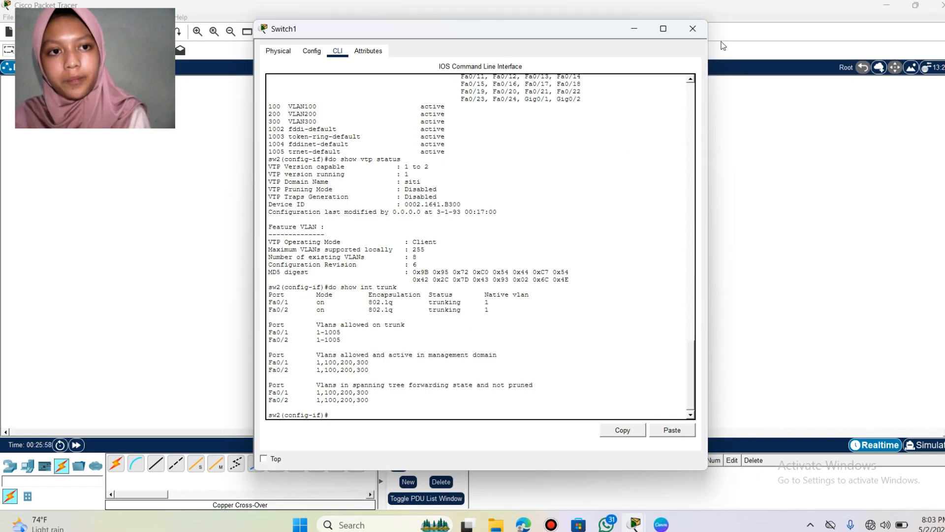
click(692, 29)
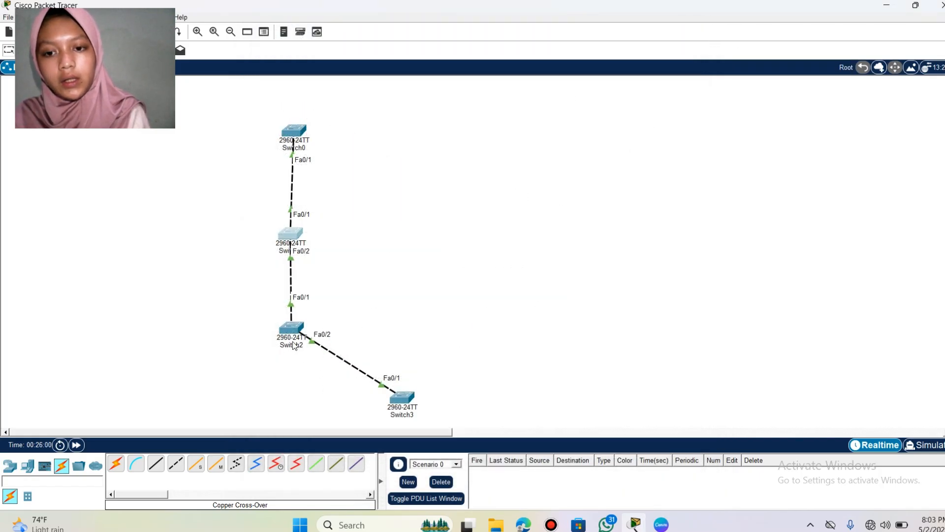
Step: Open Switch2's command line and display its VTP configuration with do show vtp status
click(293, 329)
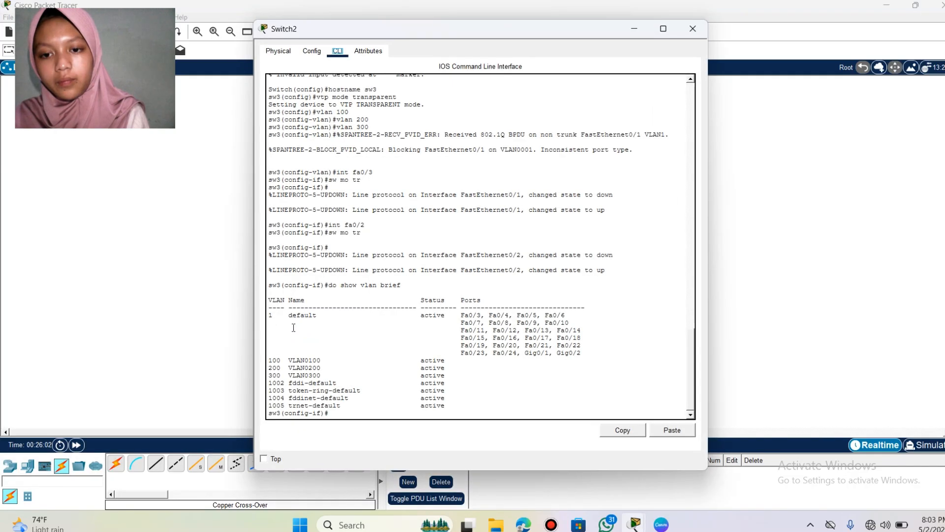
click(344, 410)
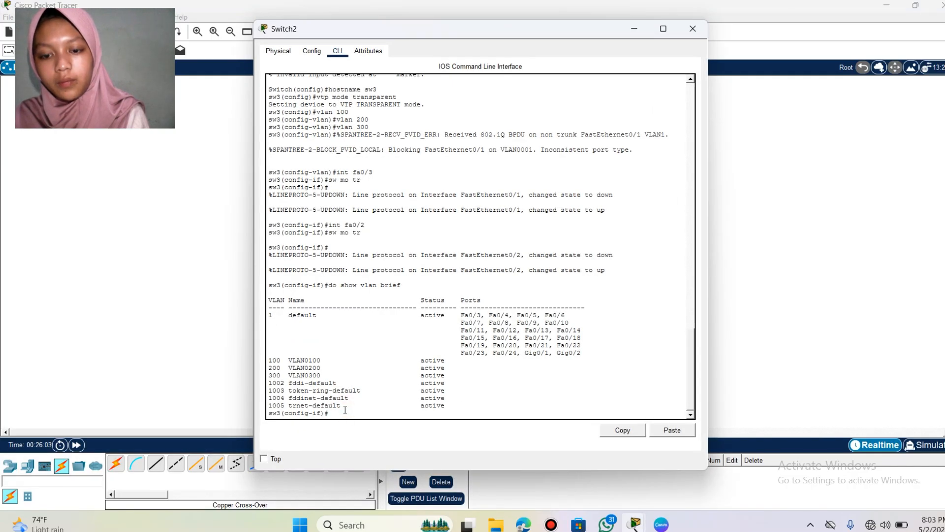
click(339, 414)
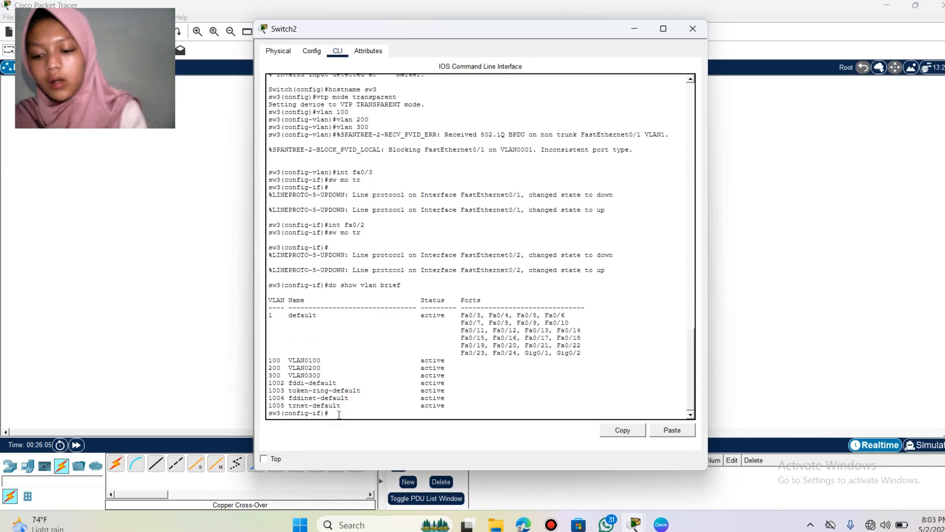
text(do sho)
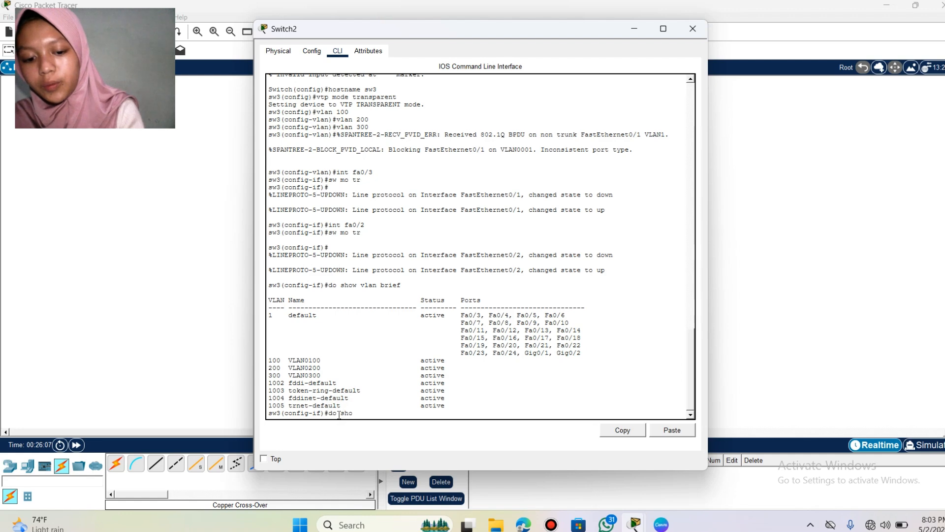
text(w vtp s)
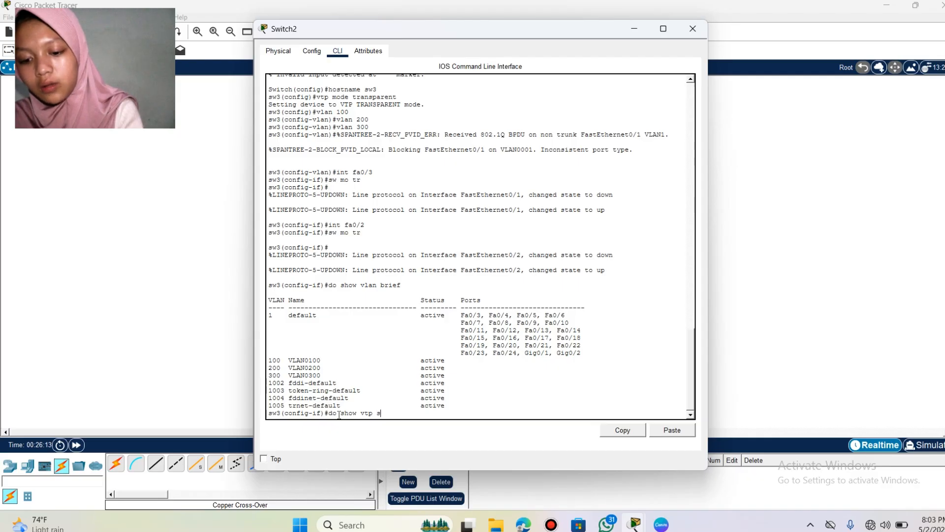
text(tatus)
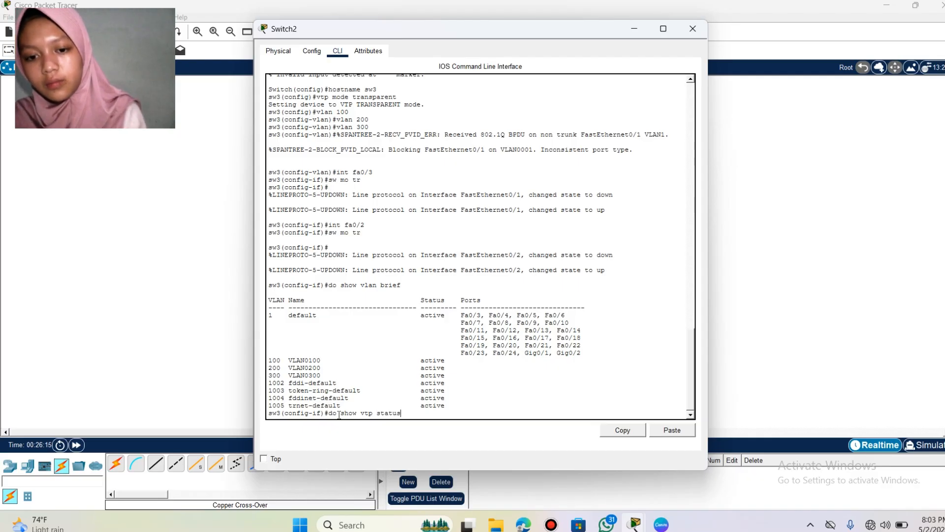
key(Return)
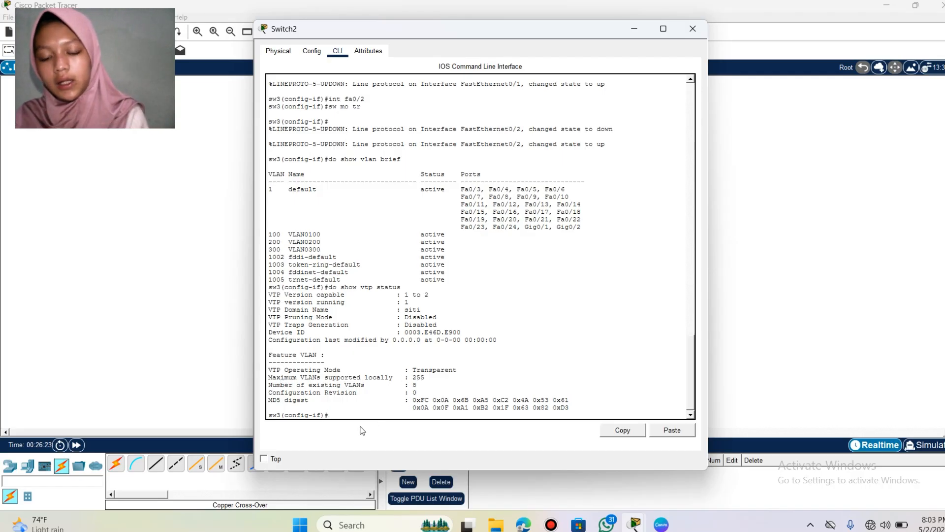
Step: Check Switch2's trunk ports with do show int trunk and close its configuration window
text(do)
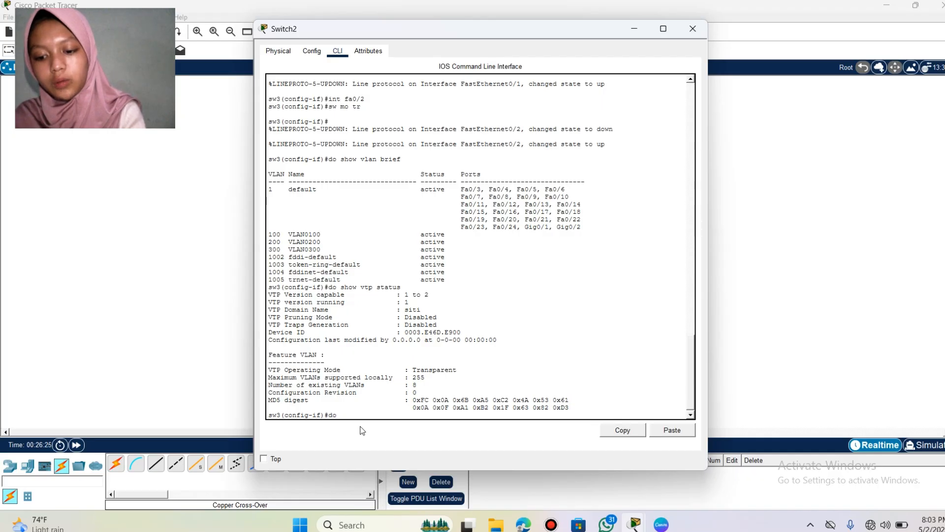
text( show)
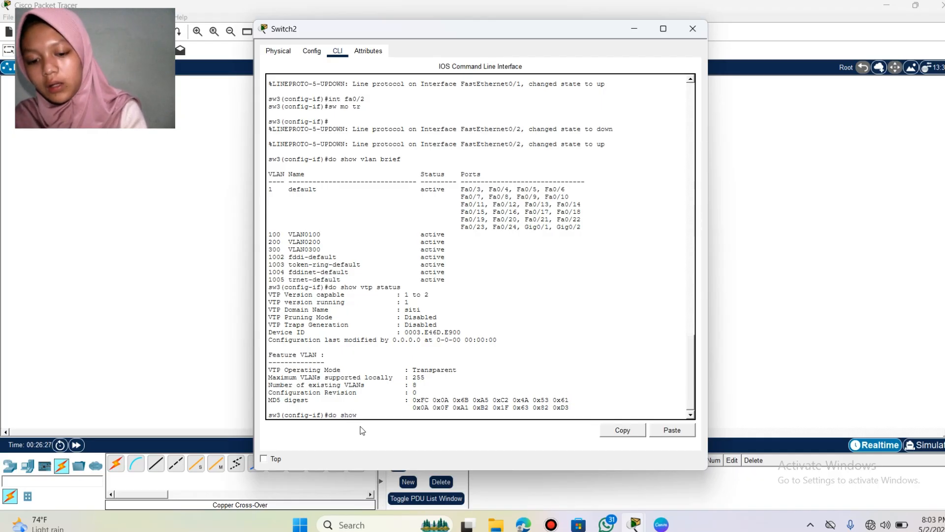
text( in)
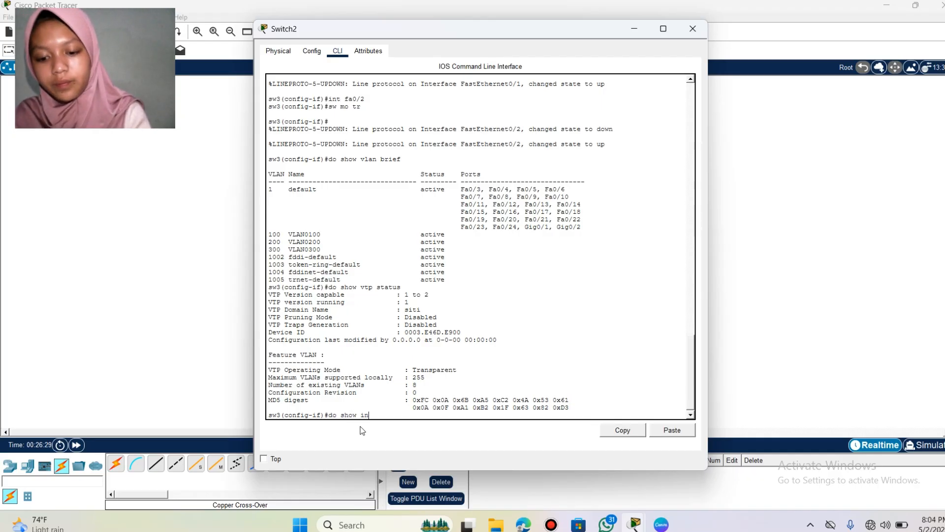
text(t trunk)
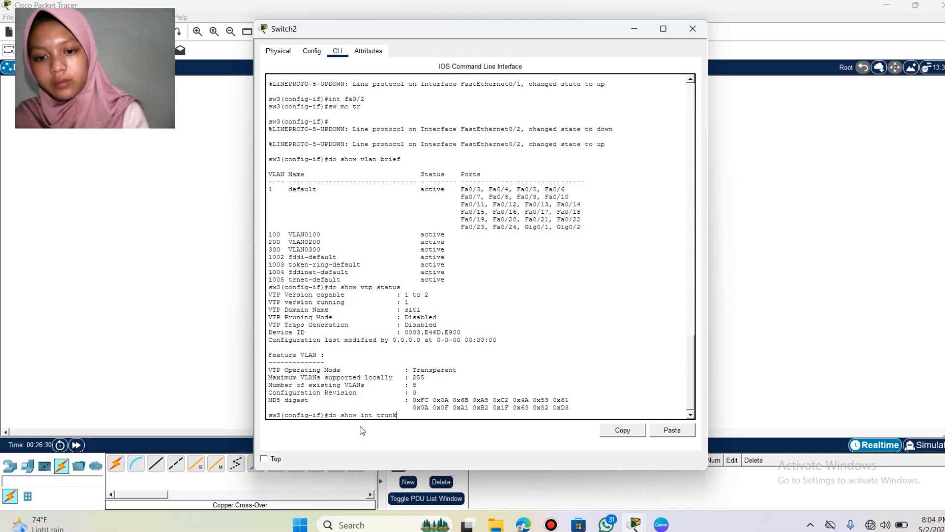
key(Return)
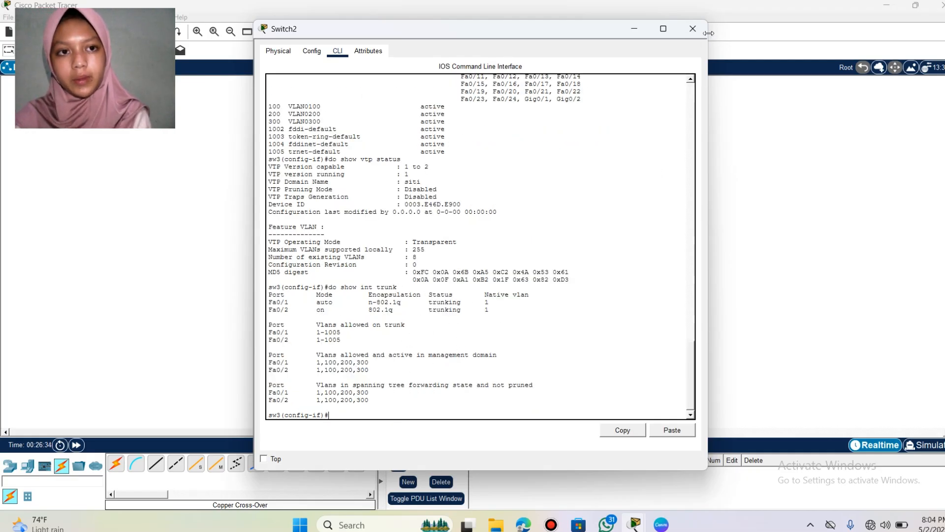
click(693, 29)
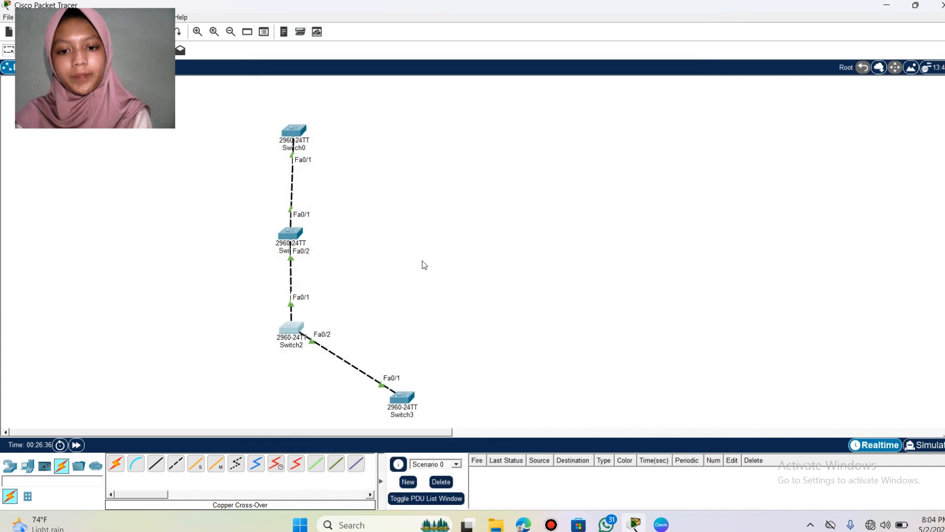
Step: Open Switch3's command line and run do show vtp status to check its VTP settings
click(407, 400)
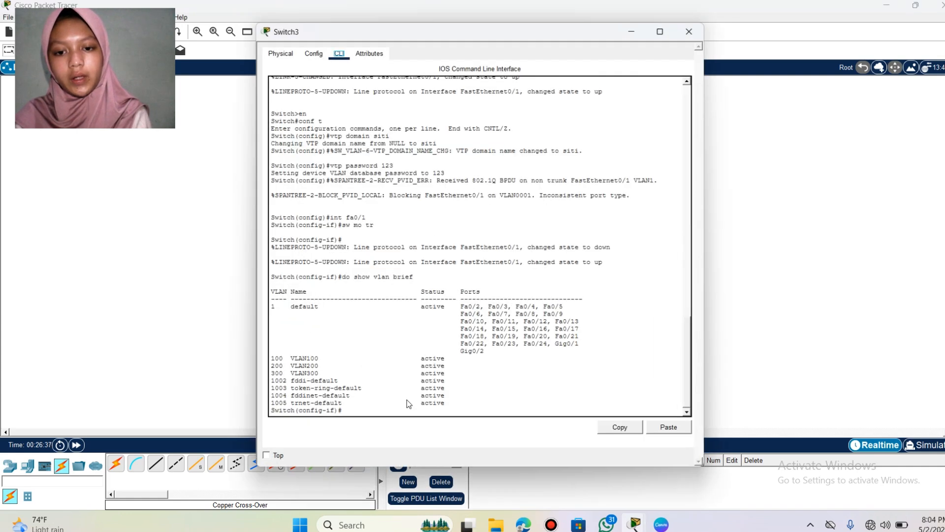
double_click(407, 400)
click(468, 408)
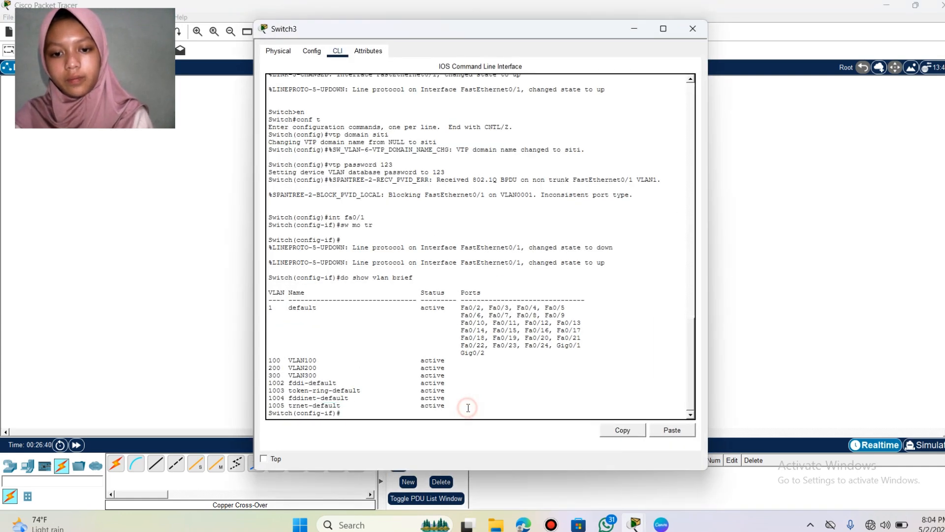
key(Return)
text(d)
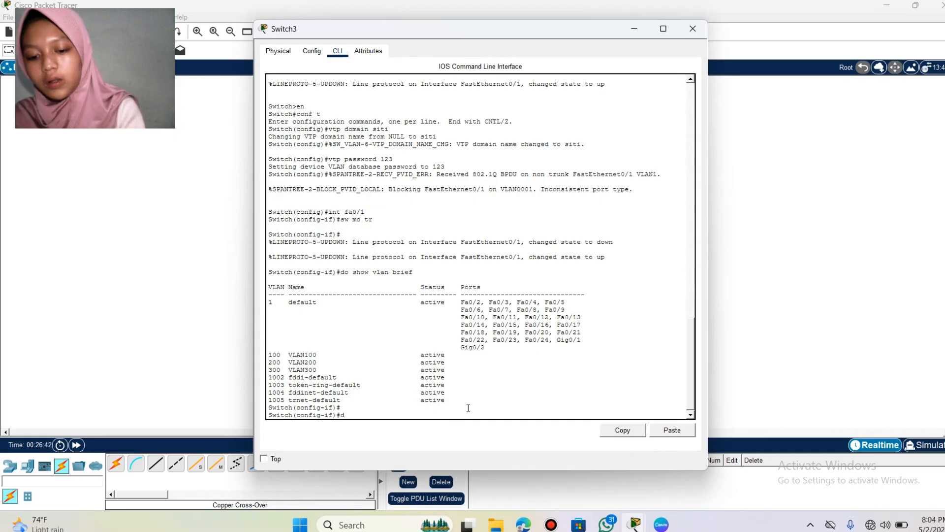
text(o show s)
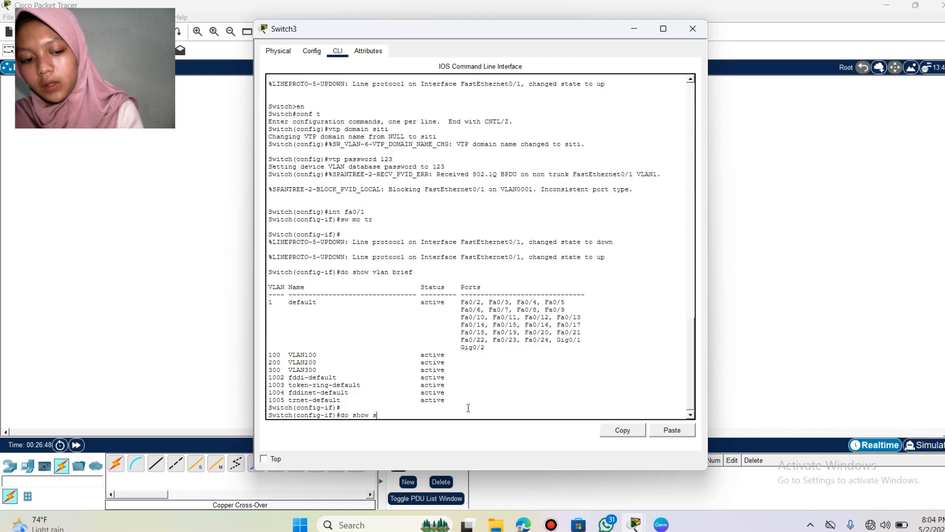
key(BackSpace)
text(vt)
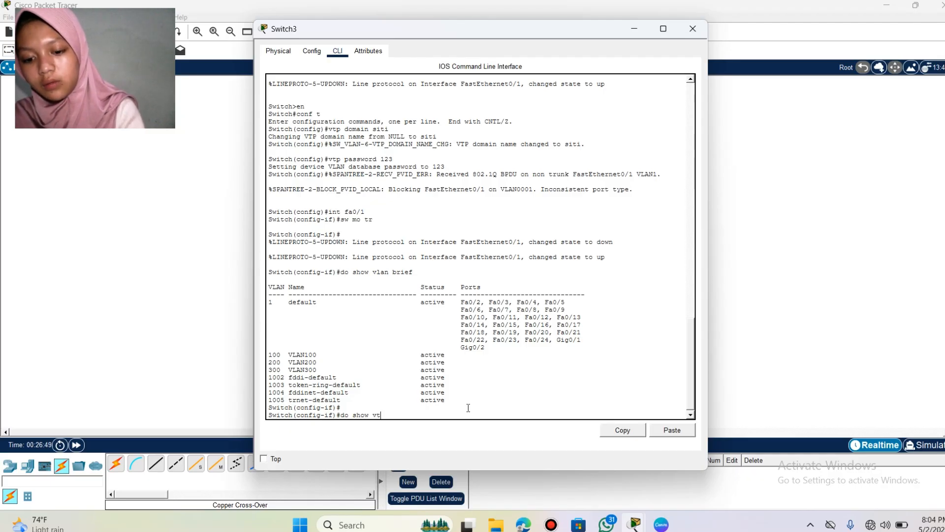
text(p st)
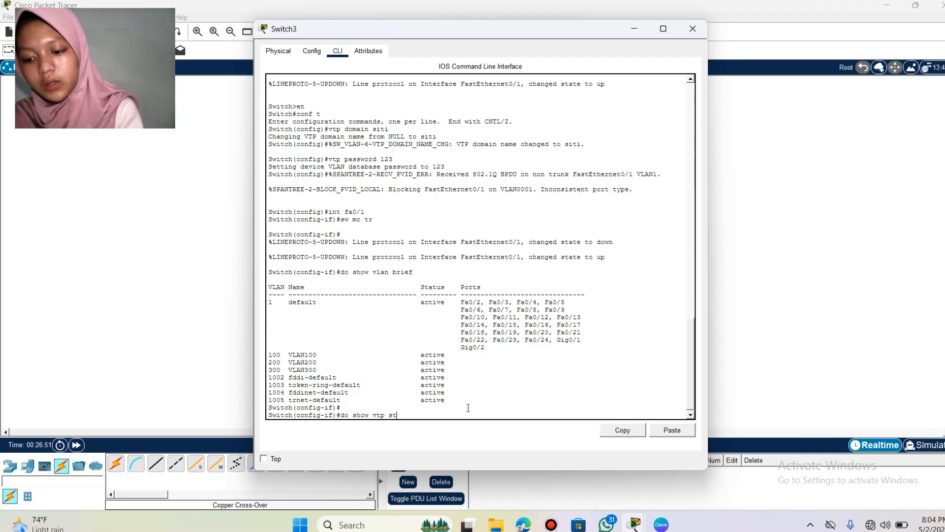
text(atus)
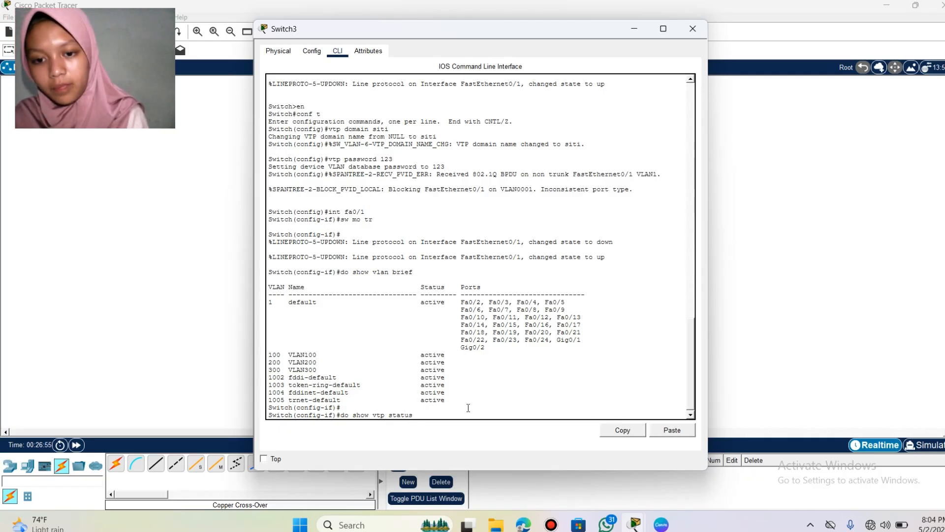
key(Return)
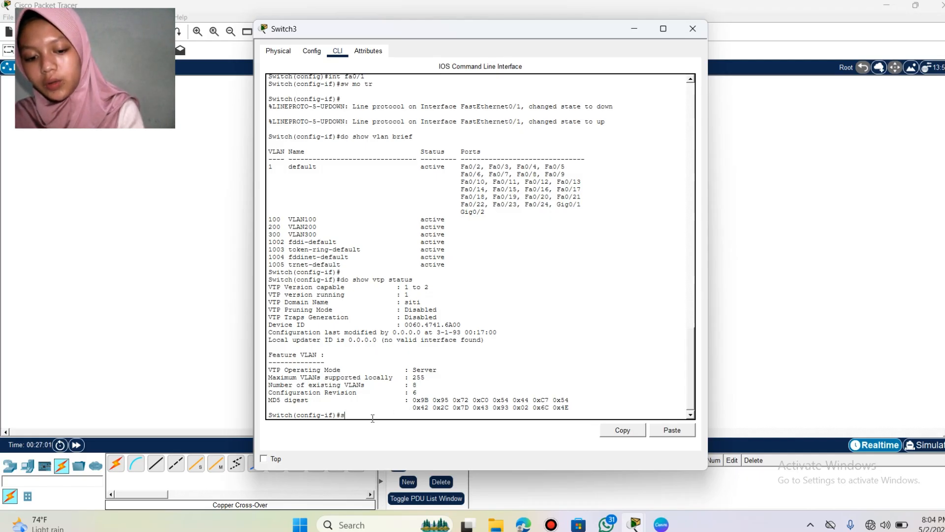
Step: Run do show int trunk on Switch3 to list its trunk interfaces and close its configuration window
text(do s)
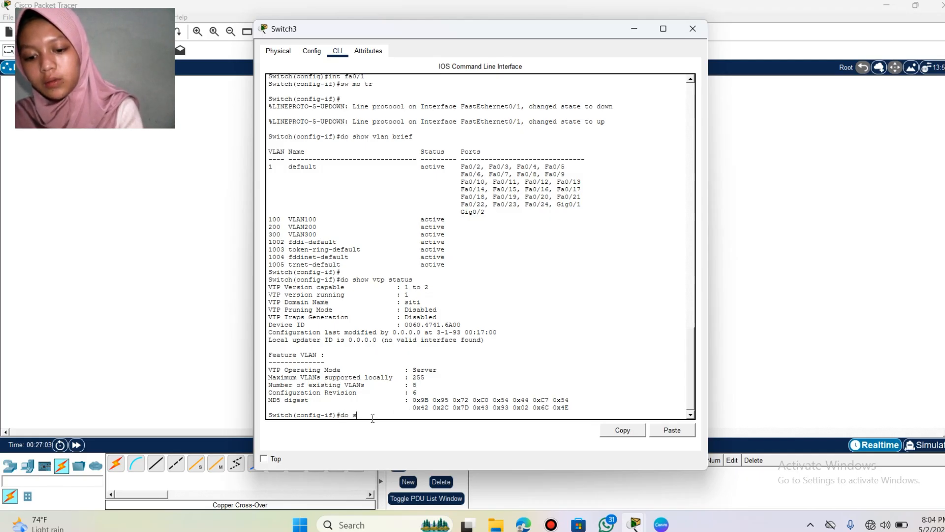
text(how)
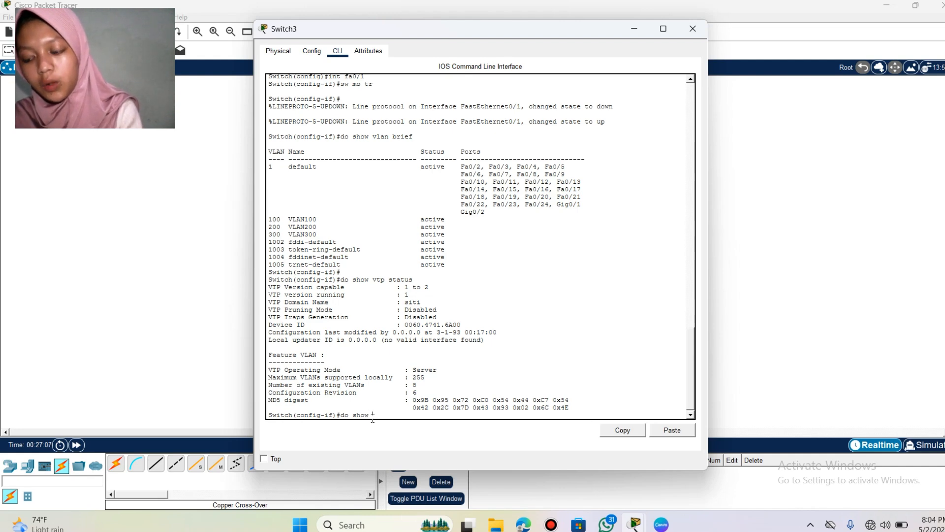
text( int)
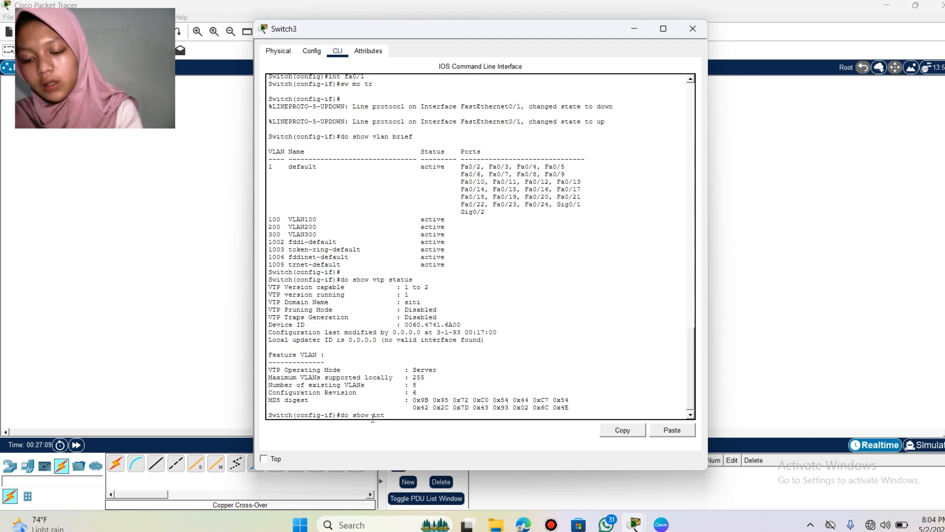
text( trunk)
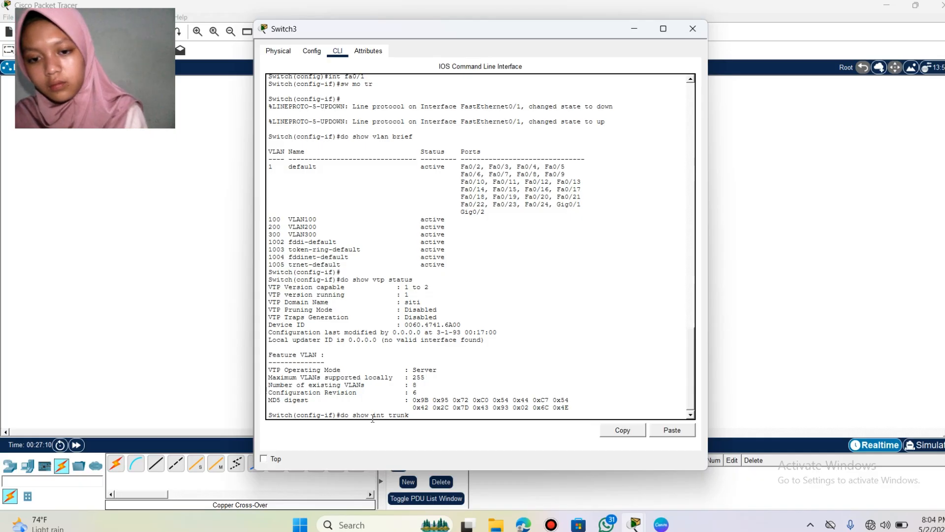
key(Return)
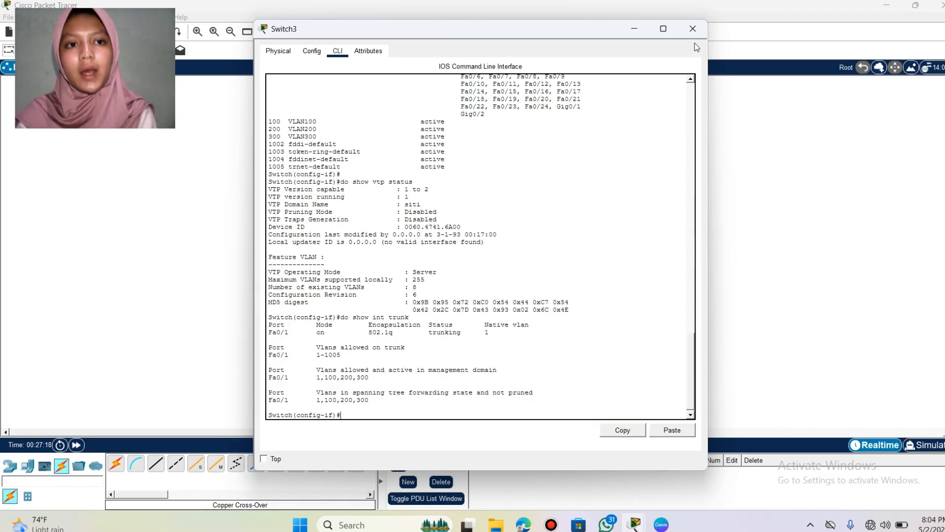
click(692, 29)
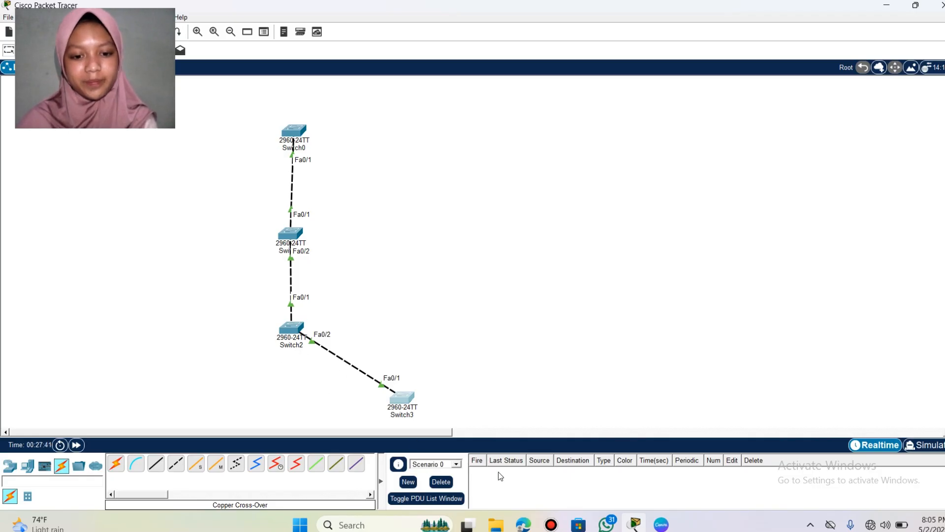
click(552, 525)
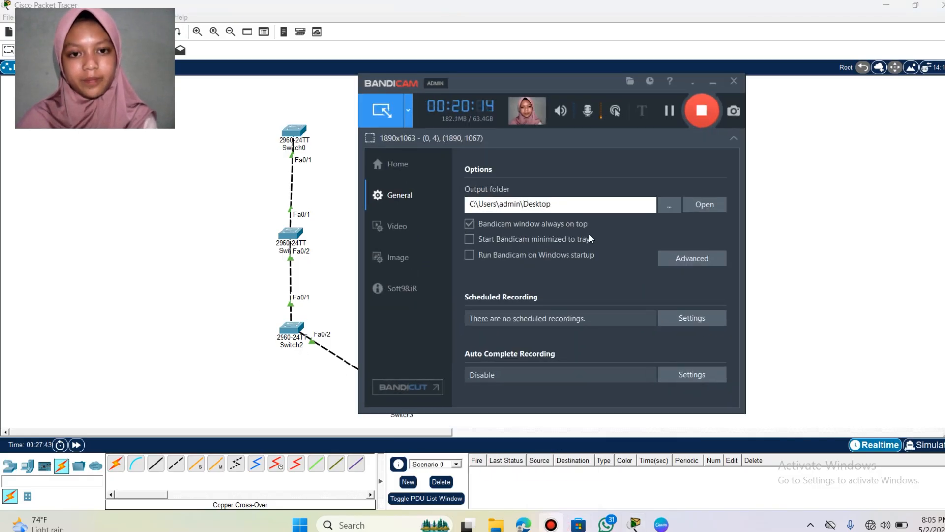